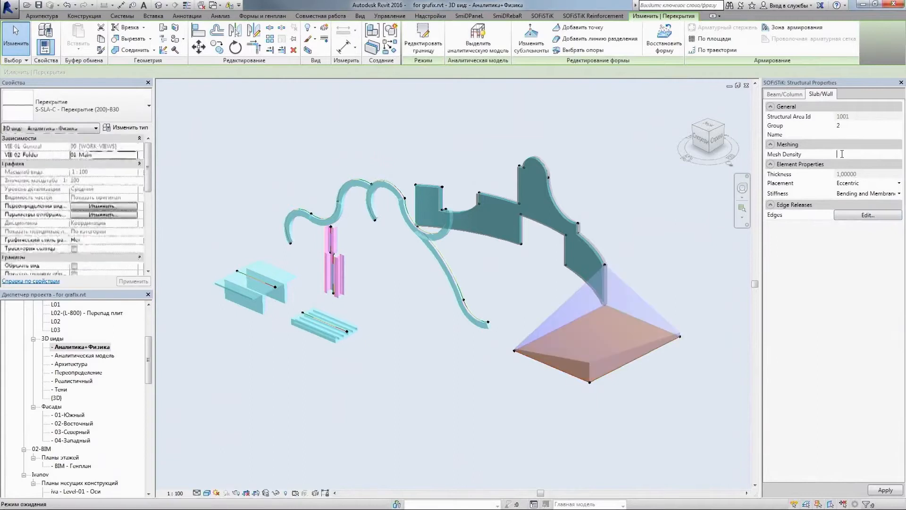
Apply a mesh density of 200 to the pyramidal slab and 500 to the curved wall
click(889, 490)
click(577, 223)
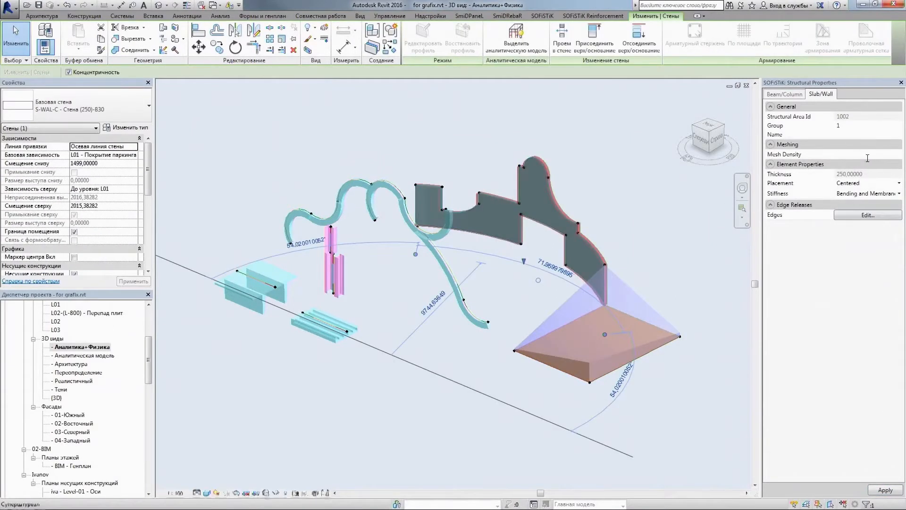
key(Escape)
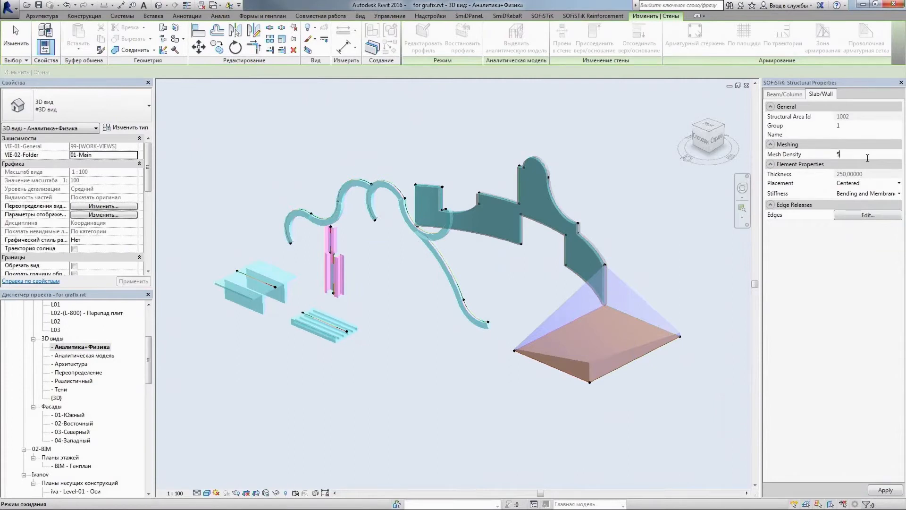
click(629, 189)
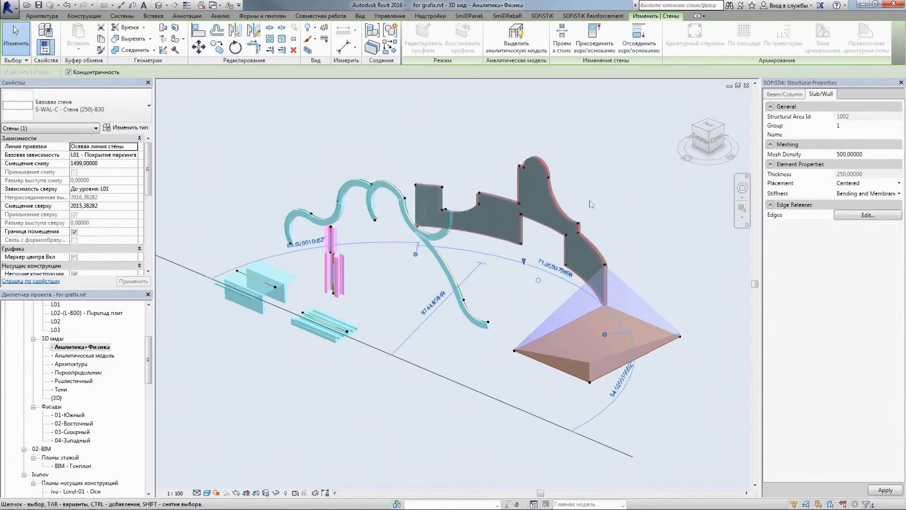
Review the start release, member release and placement options of the two lower curved beam segments
click(484, 285)
click(462, 290)
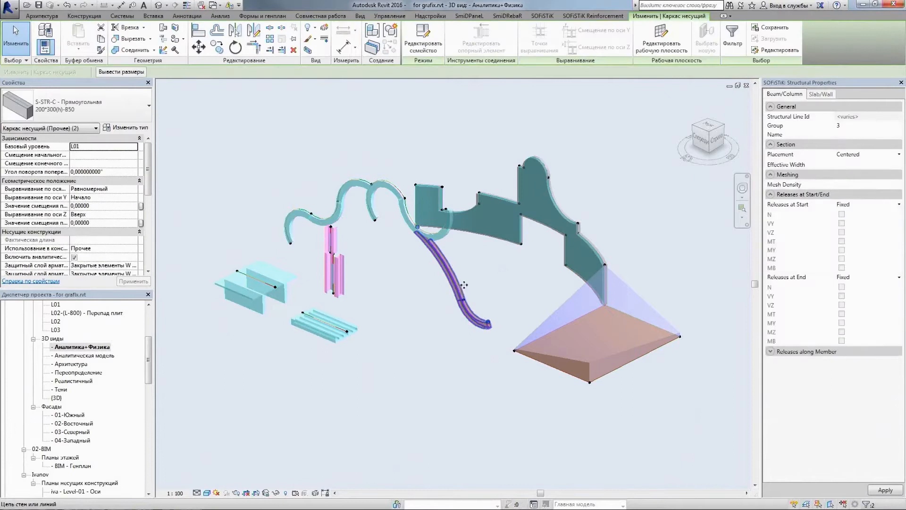
click(899, 205)
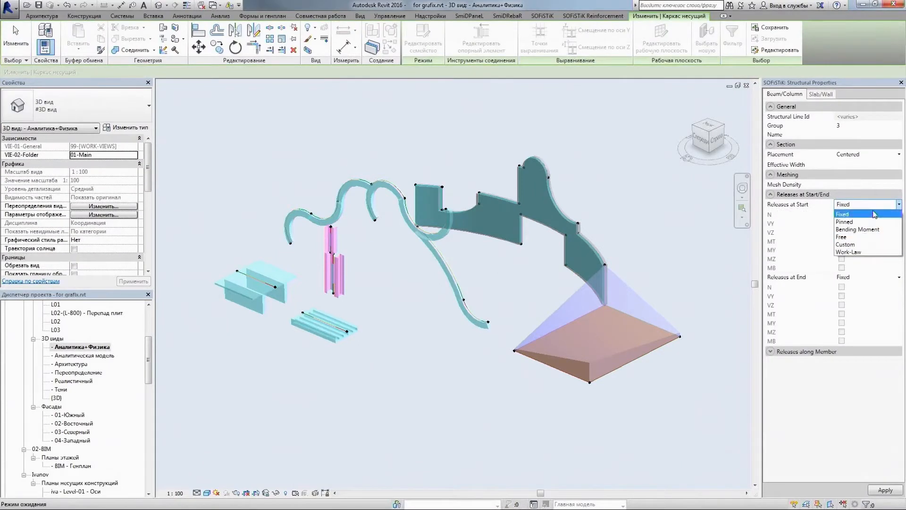
click(876, 213)
click(772, 353)
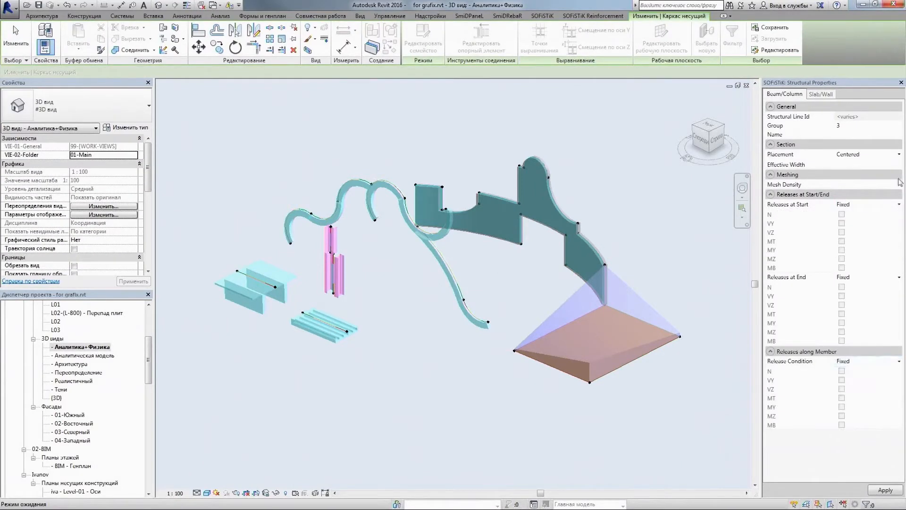
click(899, 155)
click(877, 165)
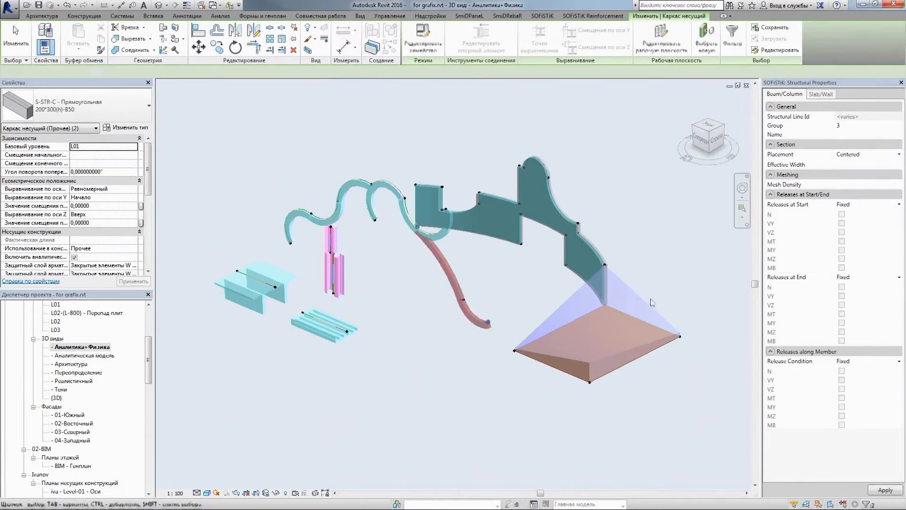
Review the placement and stiffness options in the structural properties of the pyramidal slab
click(652, 302)
click(900, 183)
click(878, 201)
click(899, 193)
click(864, 204)
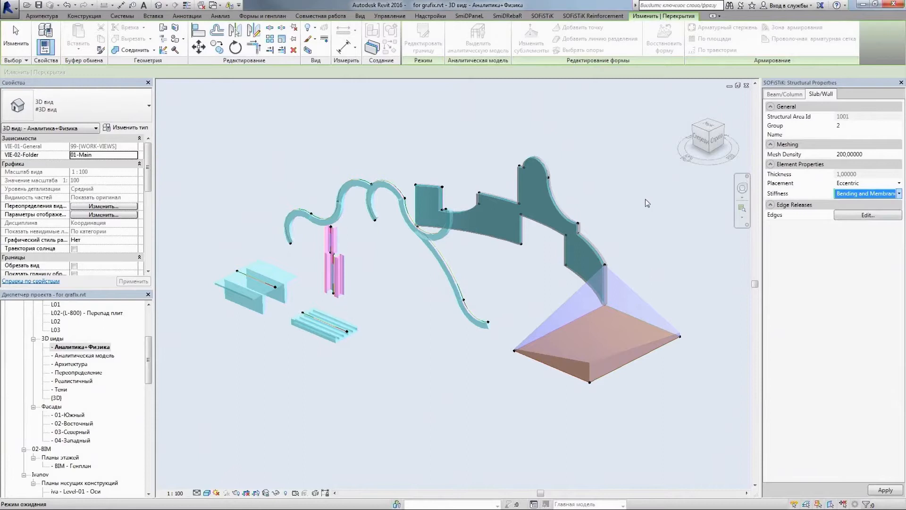
click(646, 199)
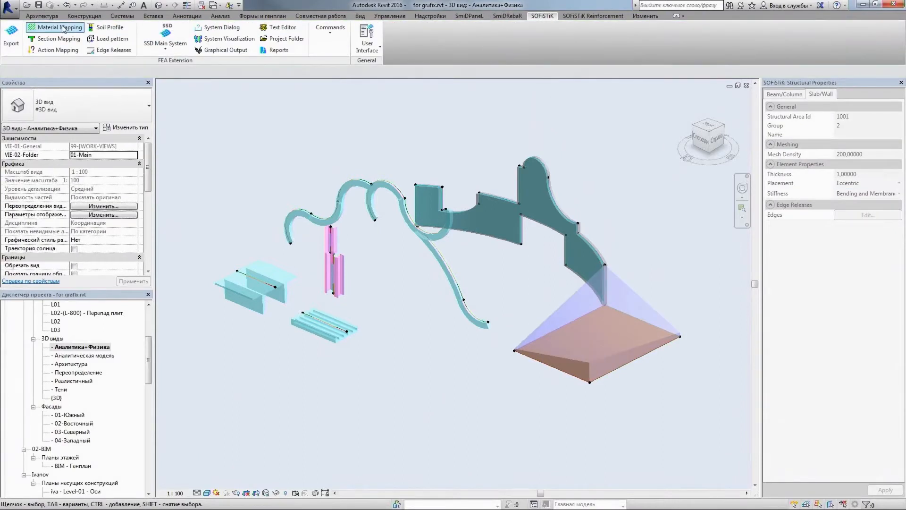
Check the material mapping and the general and strength properties of the B 25 concrete and C 245 steel
click(63, 29)
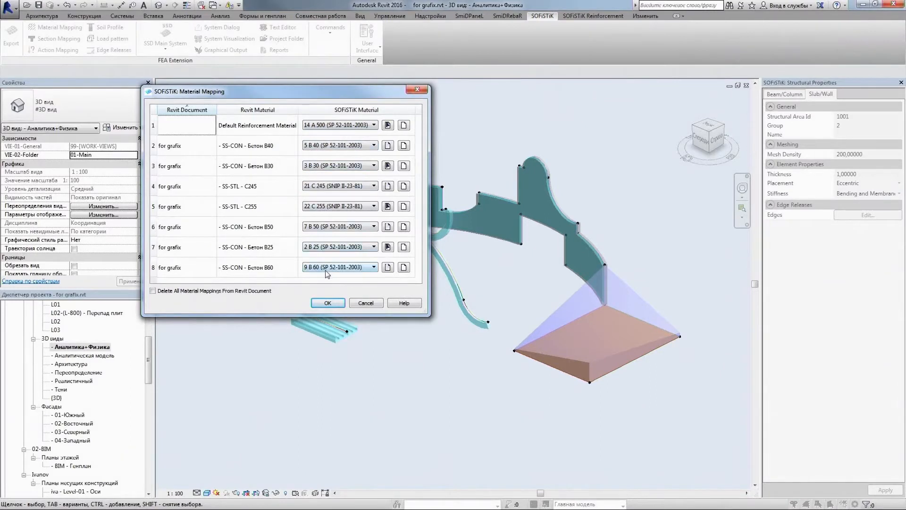
click(388, 249)
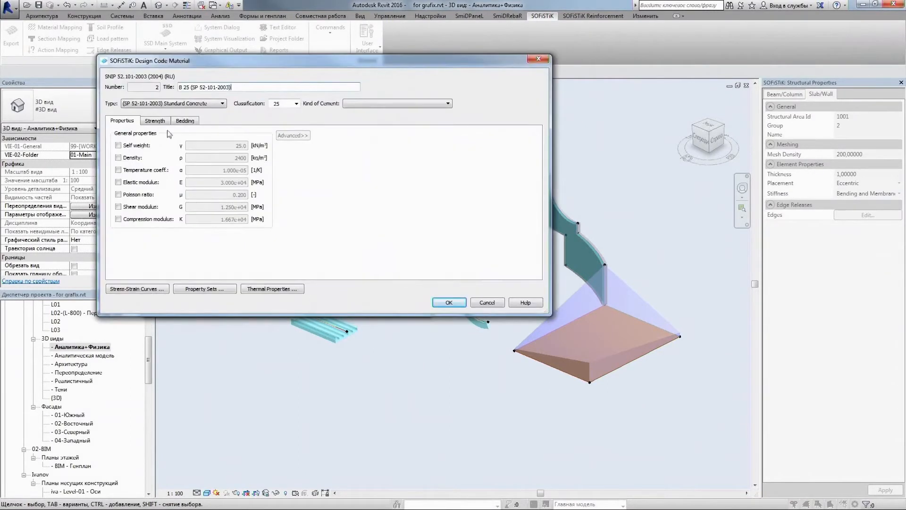
click(155, 121)
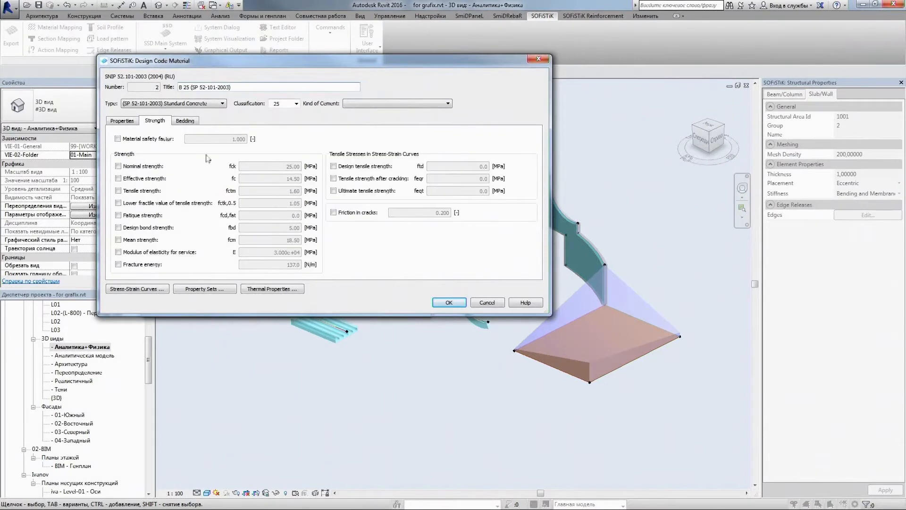
click(452, 302)
click(386, 188)
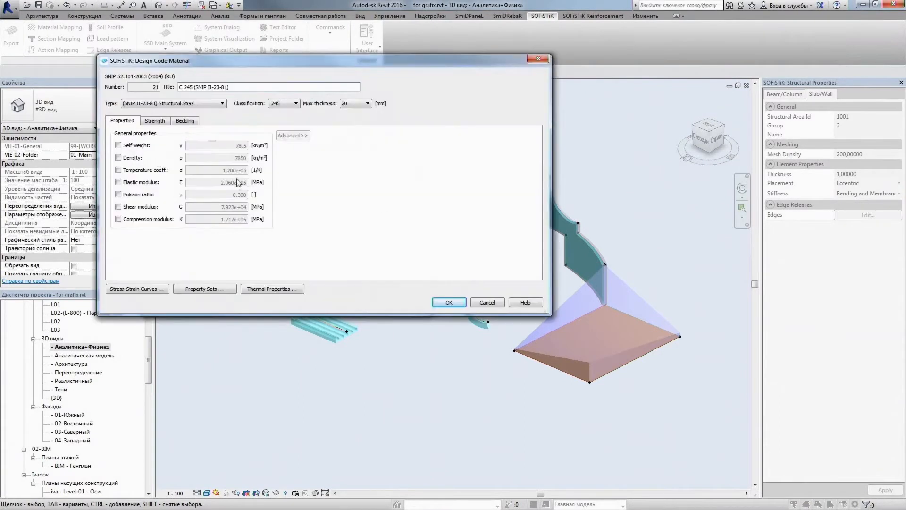
click(155, 121)
click(441, 300)
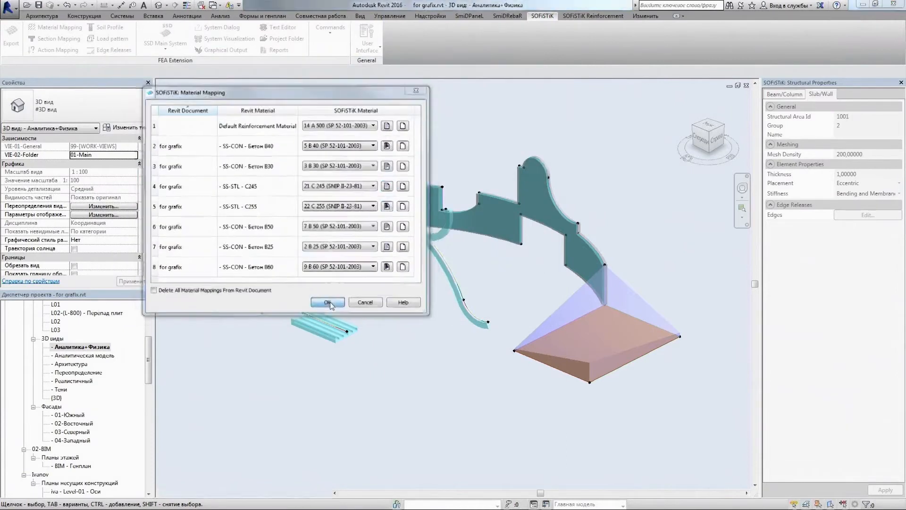
click(333, 300)
Check the cross section mapping and the definitions of the GOST 40K3 and B/H = 20 / 30 cm sections
click(78, 40)
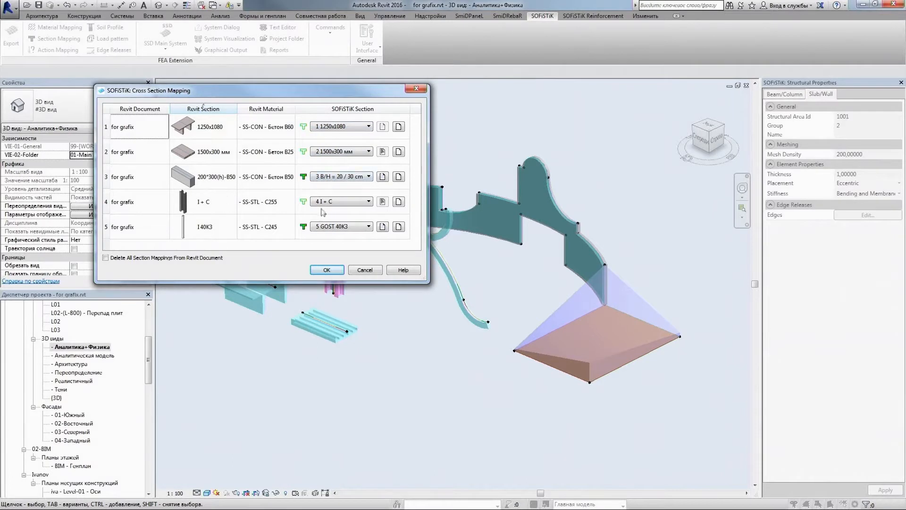
click(382, 227)
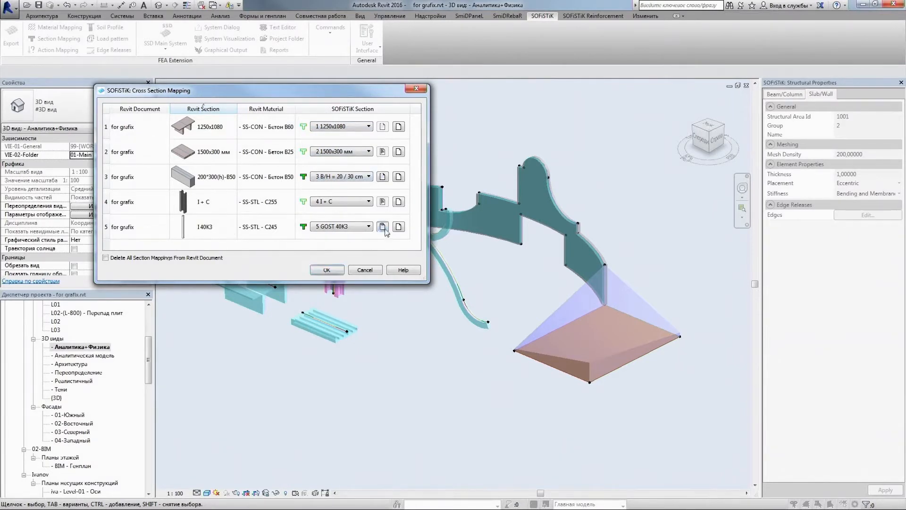
click(264, 309)
click(382, 176)
click(400, 293)
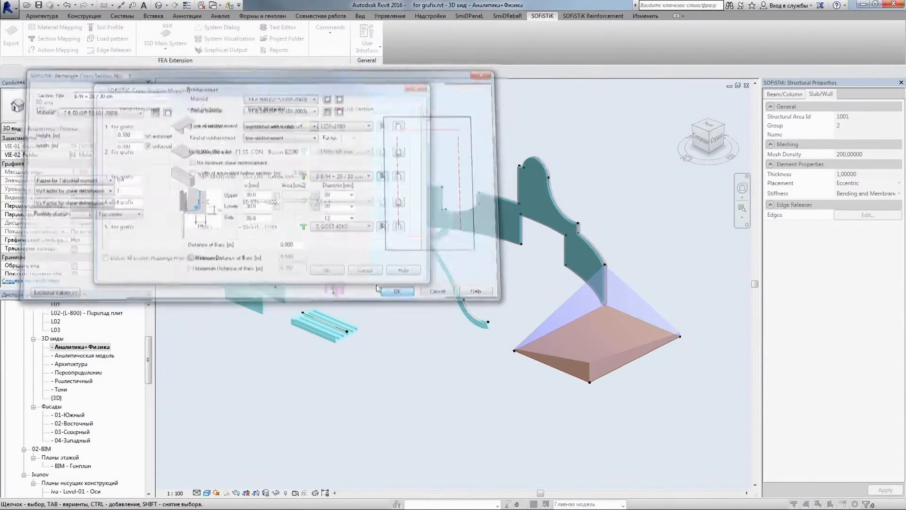
click(327, 268)
Assign edge releases with the Hinged preset to the edges of the pyramidal slab
click(109, 52)
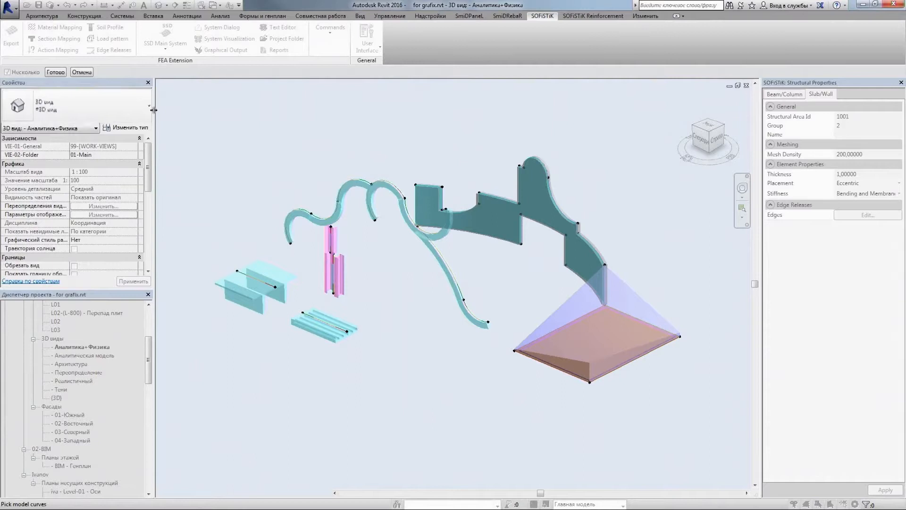
click(55, 73)
click(197, 118)
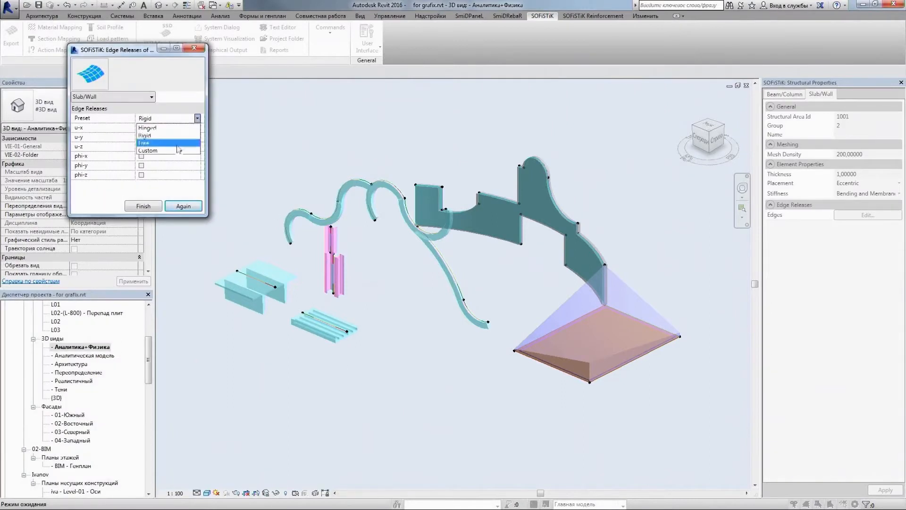
click(150, 127)
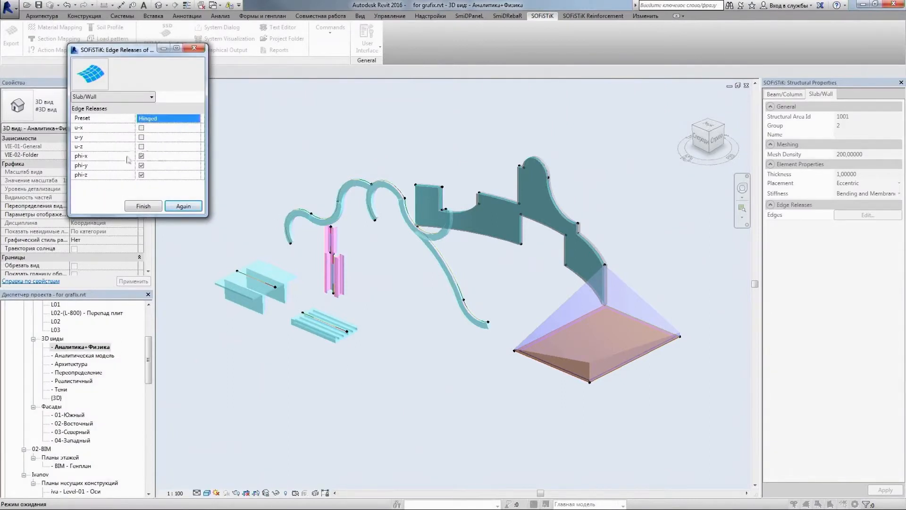
click(151, 206)
Export the structural model to SOFiSTiK and open its main system in SOFiSTiK Structural Desktop
click(11, 35)
click(388, 319)
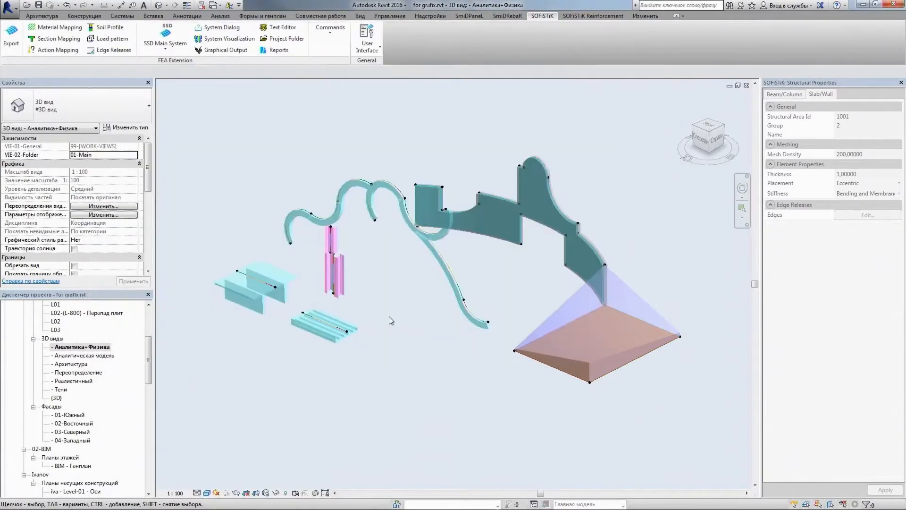
click(166, 38)
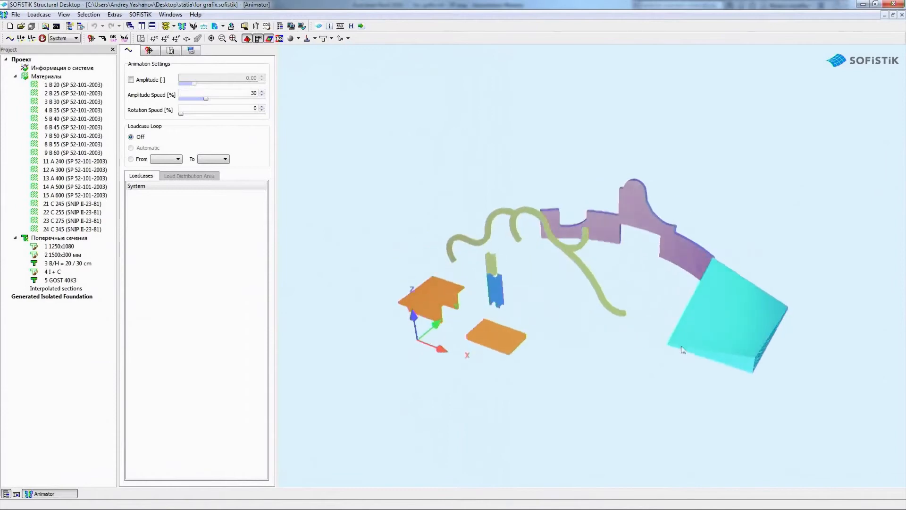
Inspect the exported finite element mesh in the Animator, closing in on the joint between the two steel column parts
scroll(719, 356, up, 4)
drag(719, 357, 466, 283)
scroll(566, 255, down, 4)
scroll(662, 267, up, 2)
drag(664, 271, 515, 354)
scroll(506, 340, up, 3)
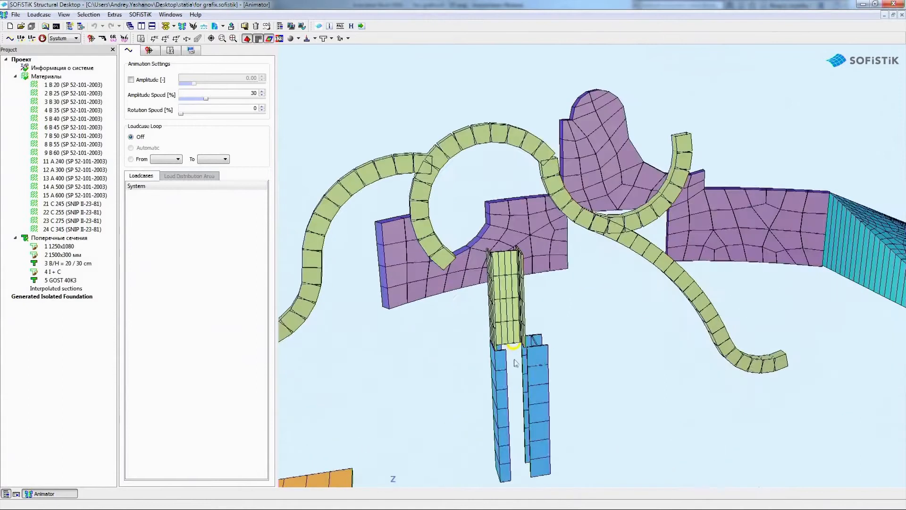
scroll(511, 331, up, 2)
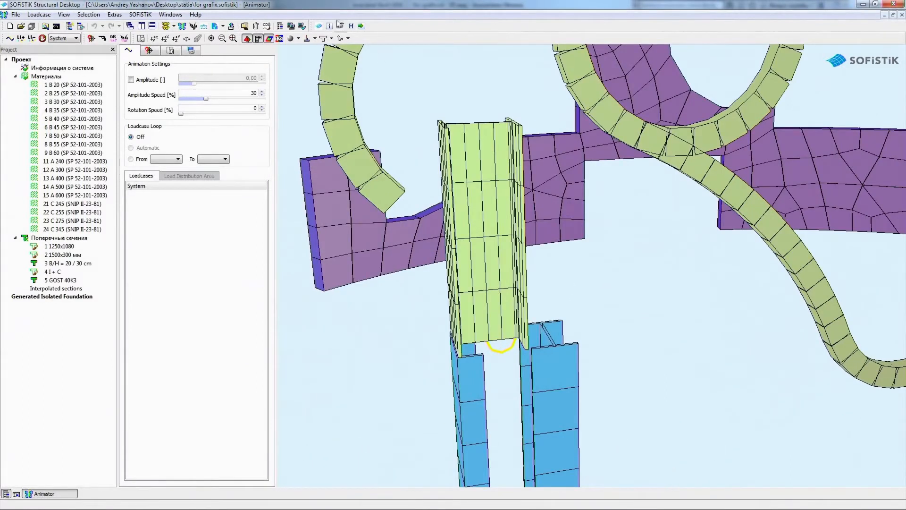
Compare the cross-section display modes on the columns, curved beams and precast slabs from several angles
click(324, 39)
click(324, 39)
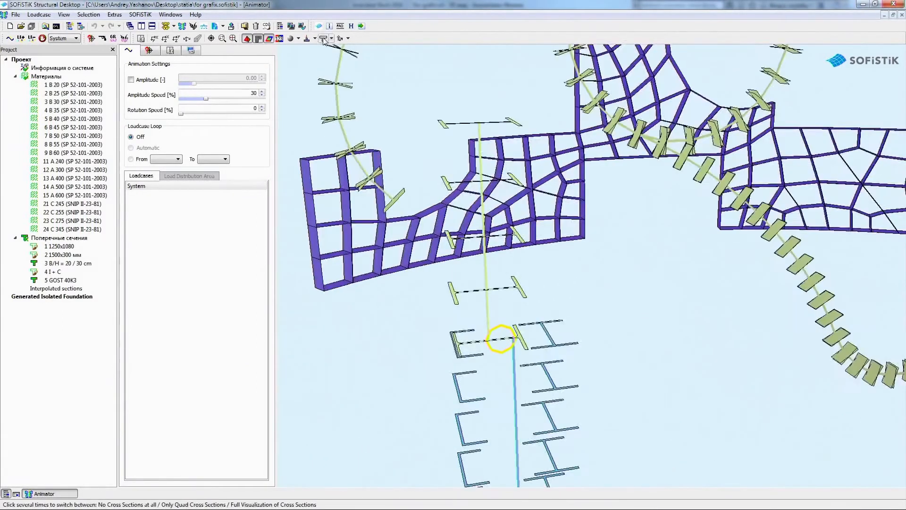
click(324, 40)
scroll(417, 364, down, 4)
drag(417, 364, 524, 344)
scroll(406, 312, up, 2)
drag(404, 313, 413, 183)
click(324, 39)
click(324, 40)
drag(364, 93, 161, 247)
Calculate the "Поперечные сечения" task and open its report
right_click(77, 240)
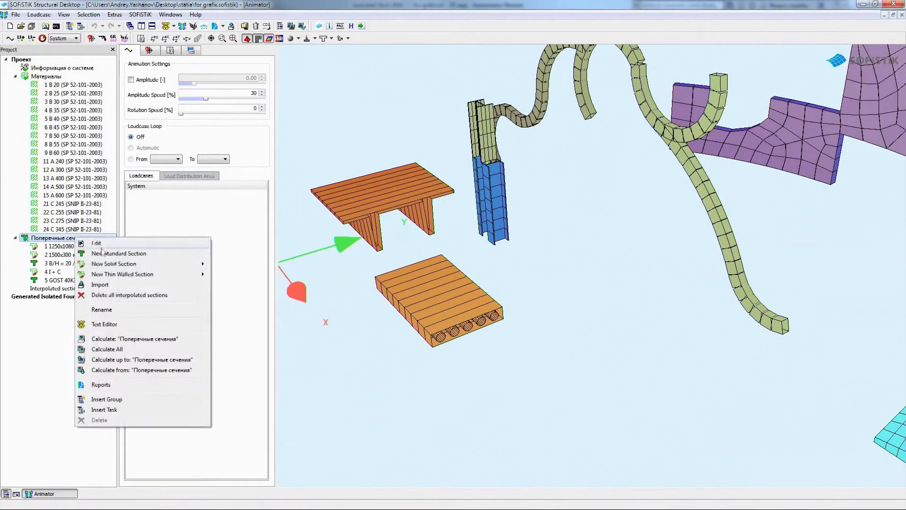
click(118, 341)
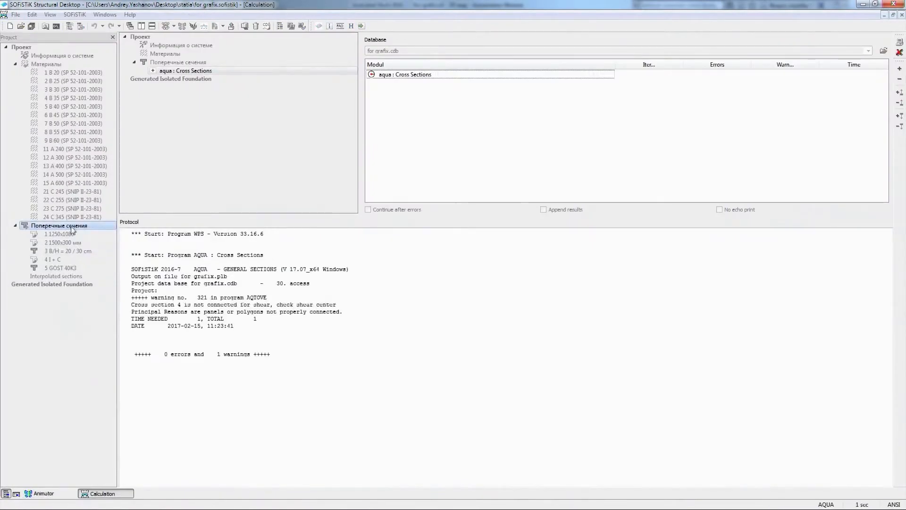
right_click(71, 226)
click(117, 374)
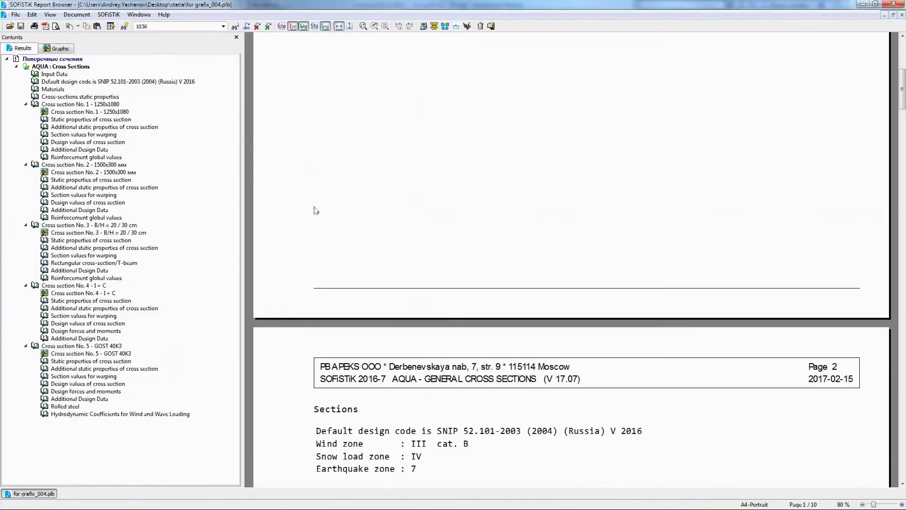
View the report graphics of cross sections 1250x1080, 1500x300 мм and I + C
click(57, 49)
click(55, 67)
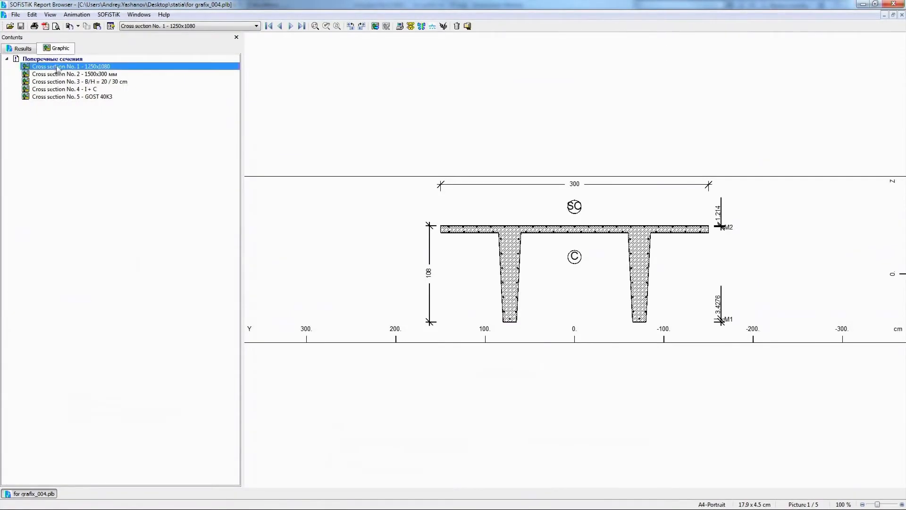
scroll(576, 272, up, 7)
click(83, 74)
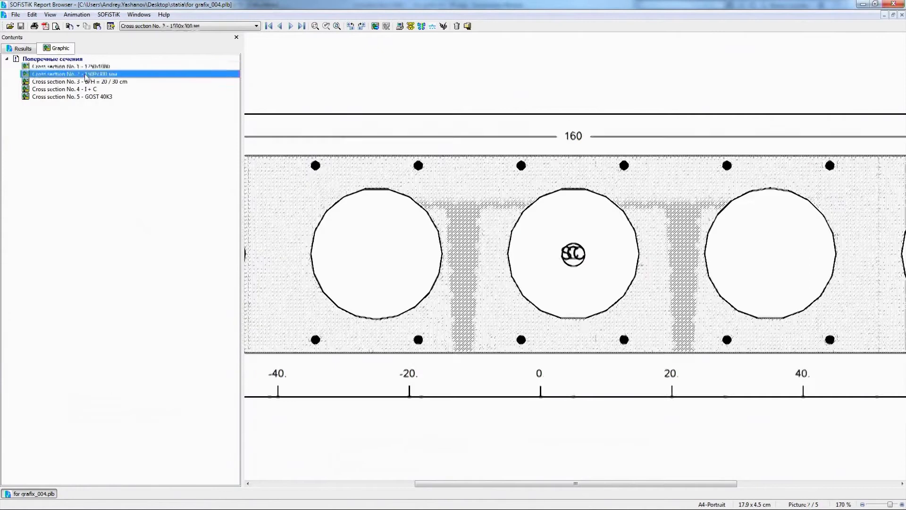
scroll(436, 279, down, 5)
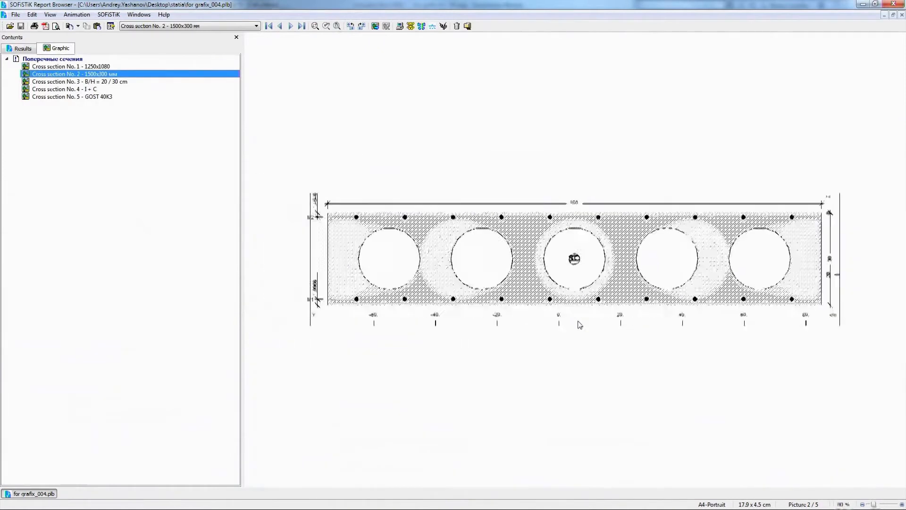
click(89, 89)
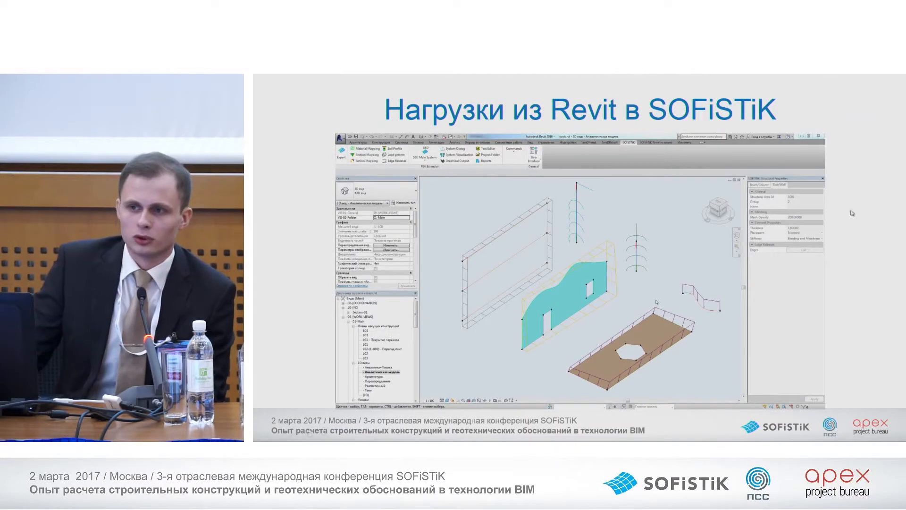
Examine the properties of the line loads on the two columns and the area load on the rectangular wall frame in Revit
click(759, 274)
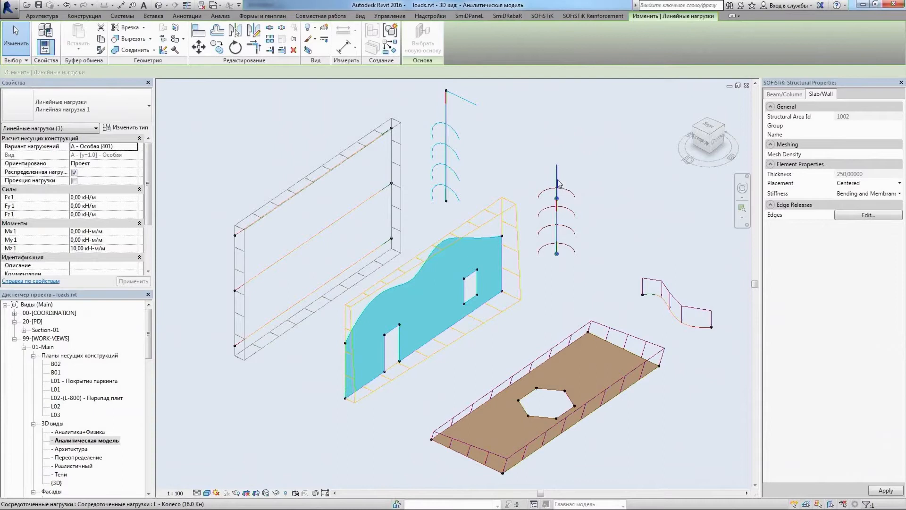
click(558, 181)
click(458, 150)
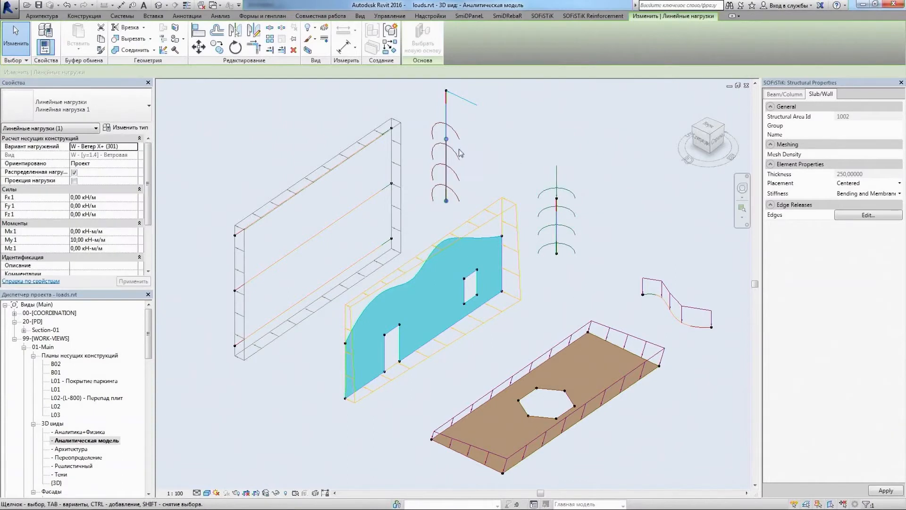
click(343, 164)
scroll(150, 244, down, 5)
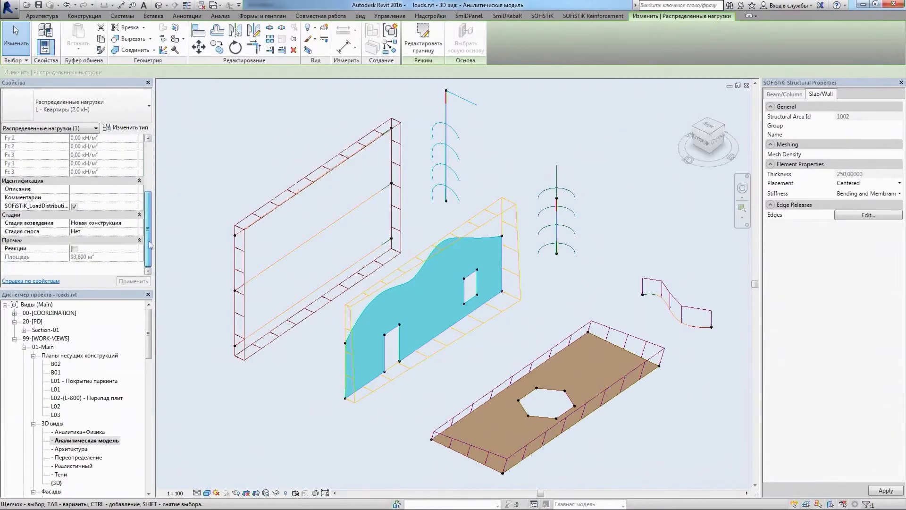
Review and accept the mapping of the Revit load natures to SOFiSTiK actions
click(261, 164)
click(67, 51)
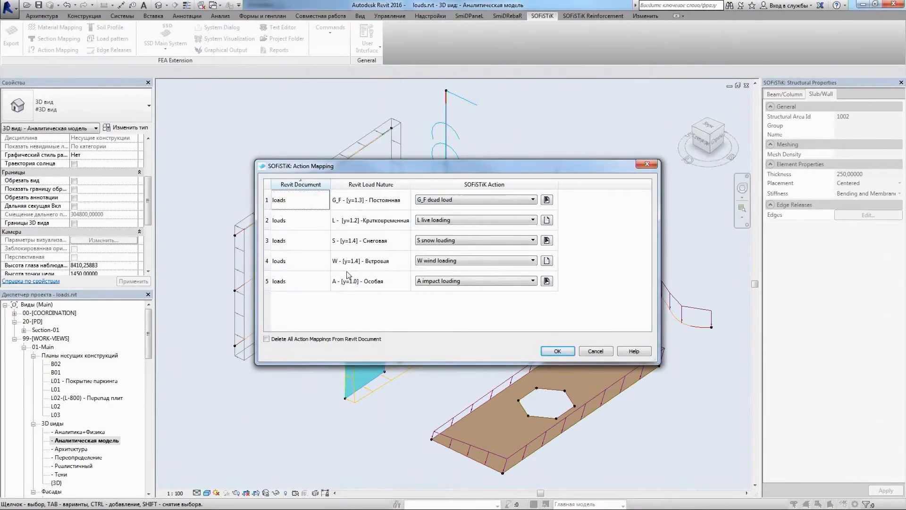
click(558, 350)
Export the visible system with its loads for immediate processing with automatic mesh density, then open the result database in WinGraf
click(11, 36)
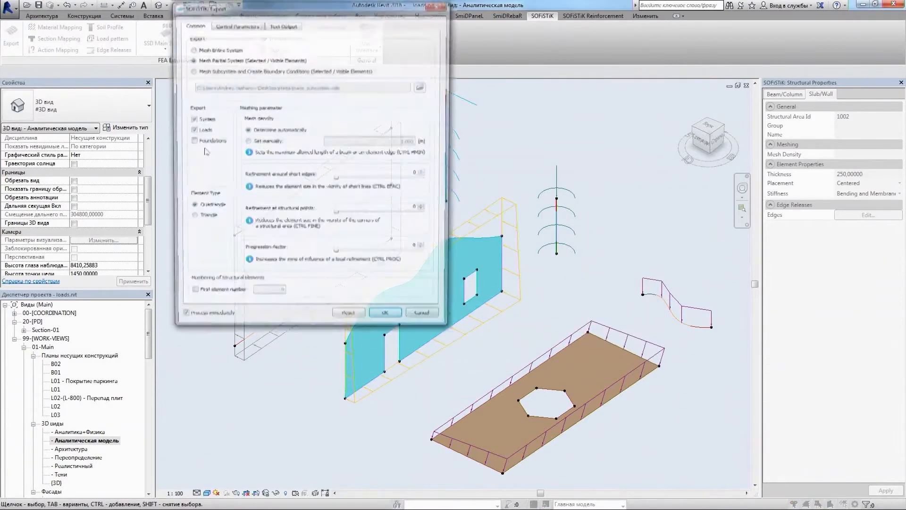
click(397, 320)
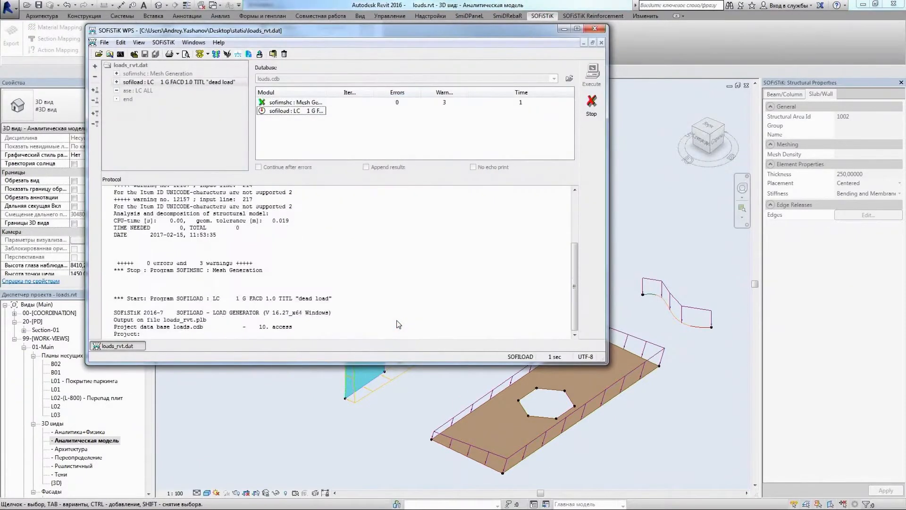
click(503, 289)
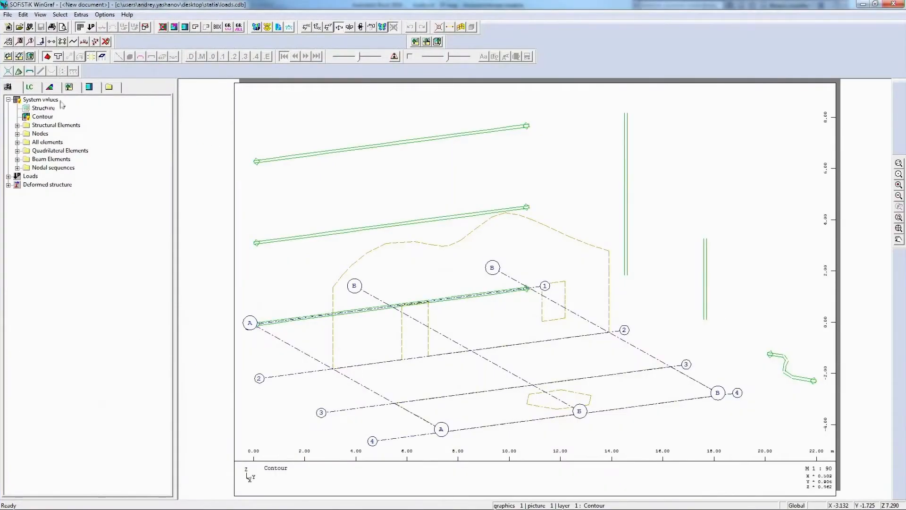
Expand the Loads results and hide the axis grid in the Contour drawing
click(8, 176)
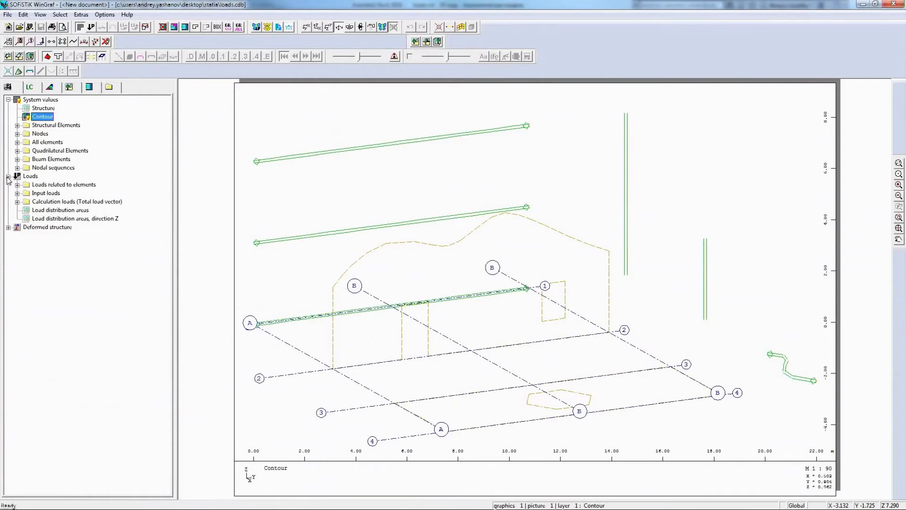
click(23, 14)
mouse_move(150, 305)
mouse_move(217, 326)
click(302, 337)
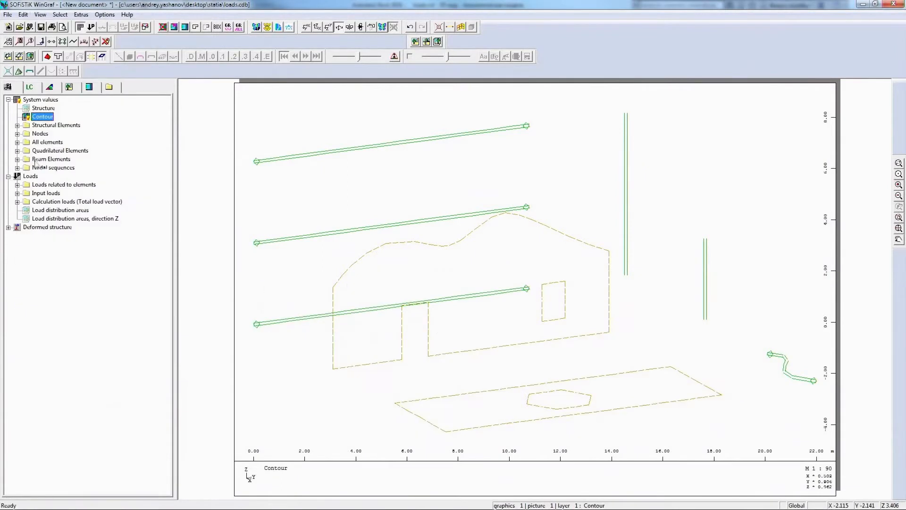
Display all loads related to elements for load case 2 G - Постоянная
click(17, 185)
click(43, 194)
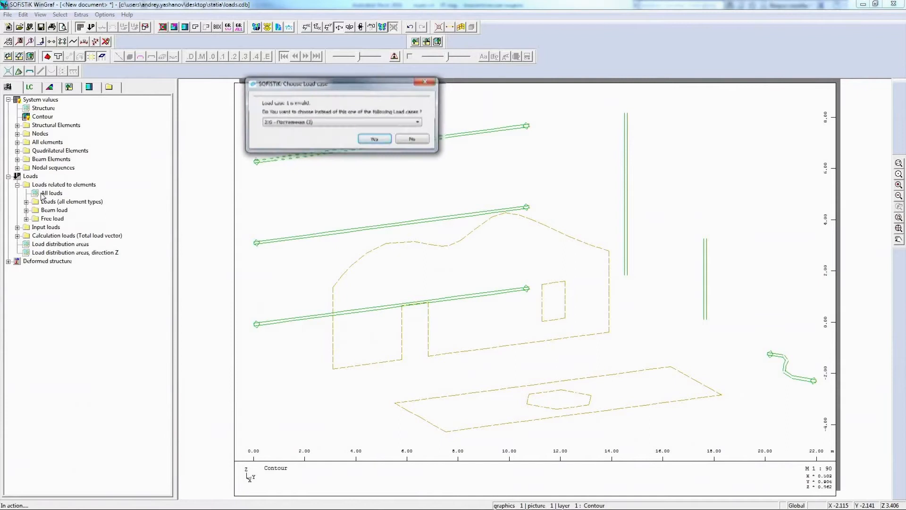
click(373, 139)
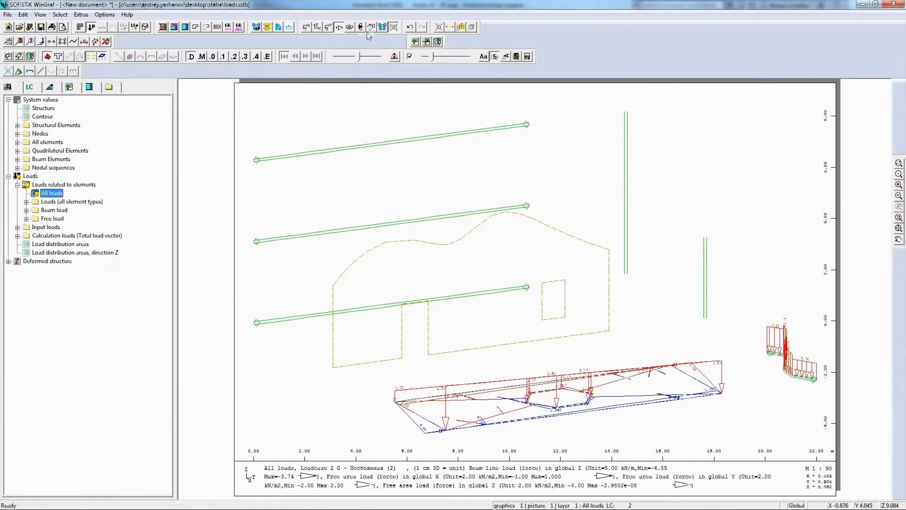
Rotate the model to an oblique view from above for all selected layers and enlarge the load value labels slightly
click(383, 27)
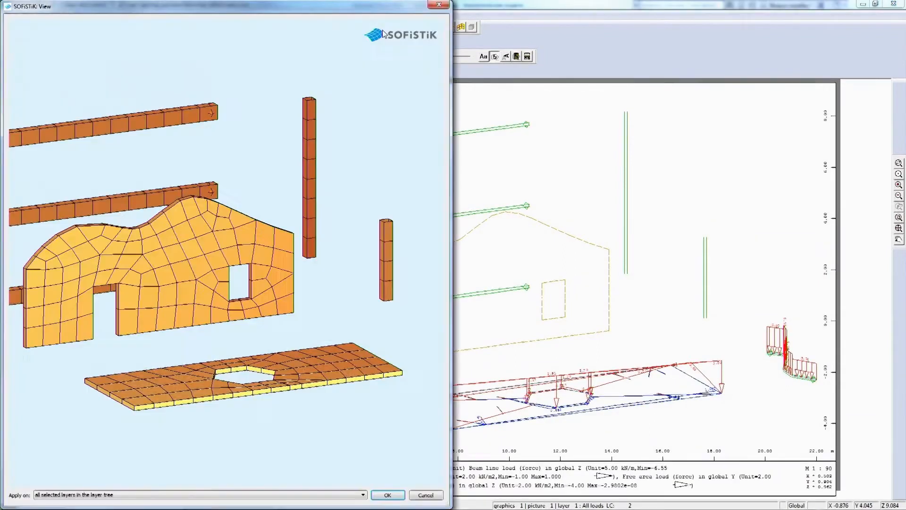
drag(361, 166, 315, 270)
scroll(352, 265, down, 4)
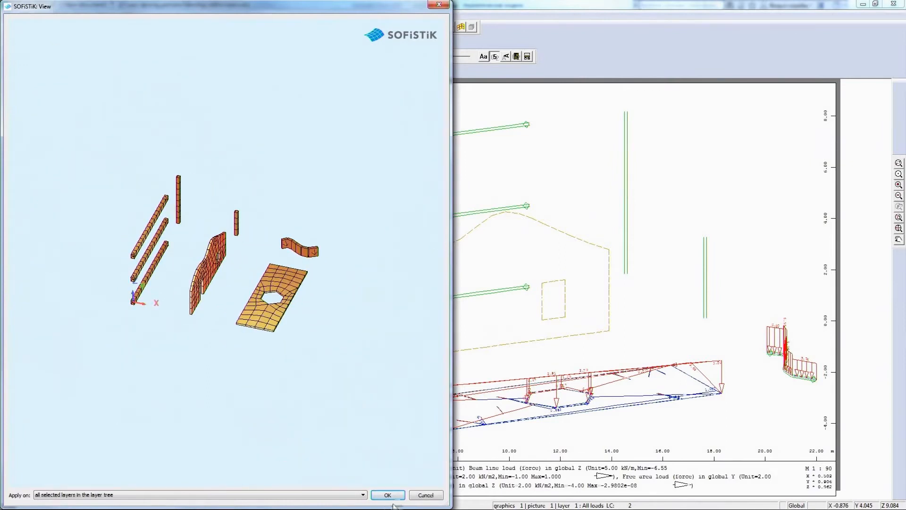
click(388, 495)
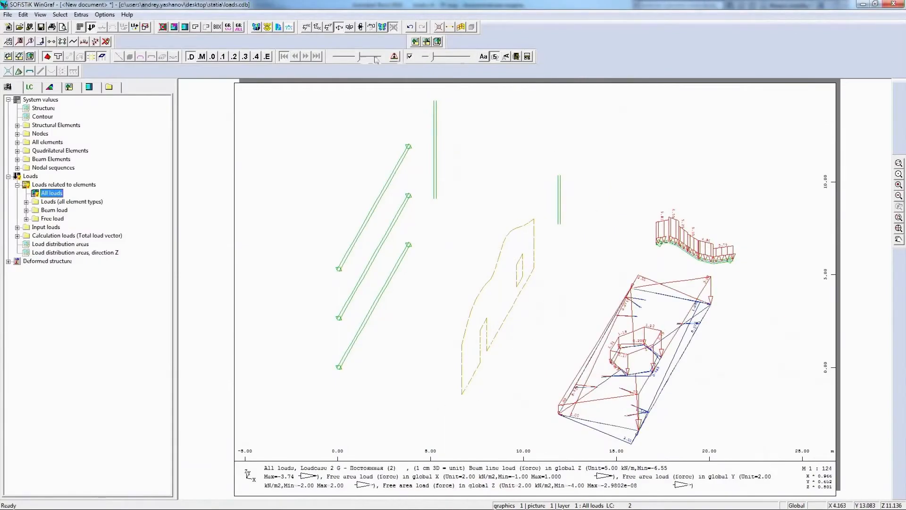
drag(431, 60, 436, 62)
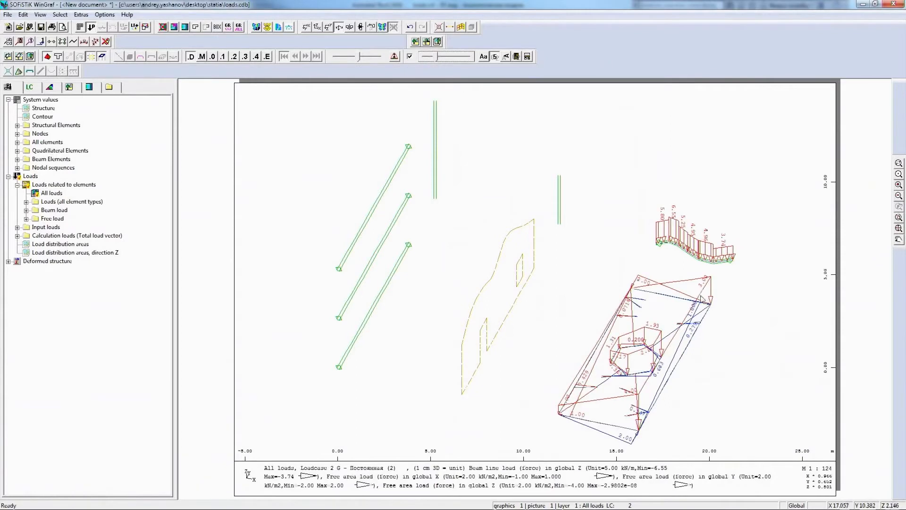
Examine the area loads of all load types in global X, global Y and global Z for load case 2
click(26, 202)
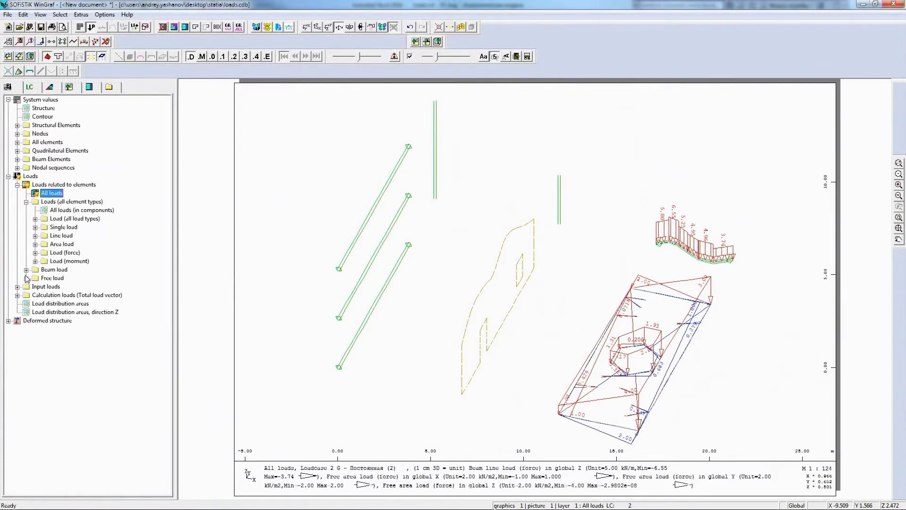
click(35, 244)
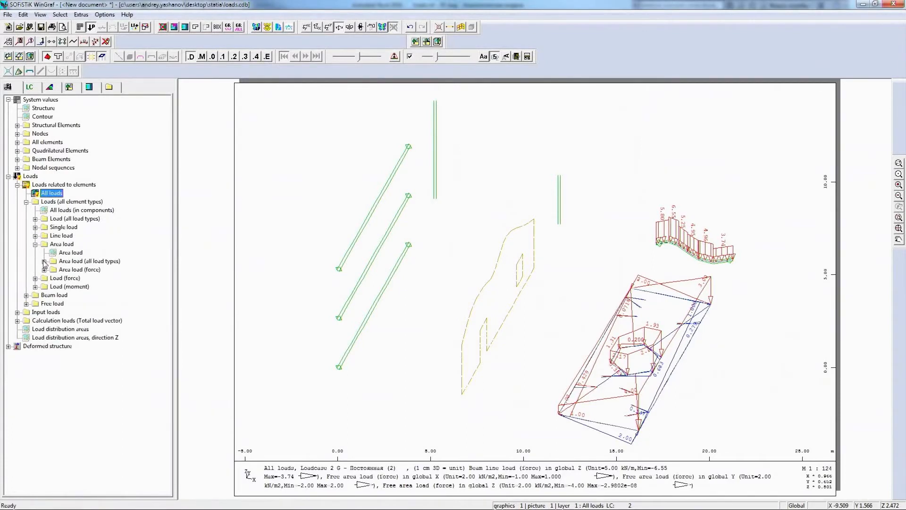
click(43, 261)
click(81, 278)
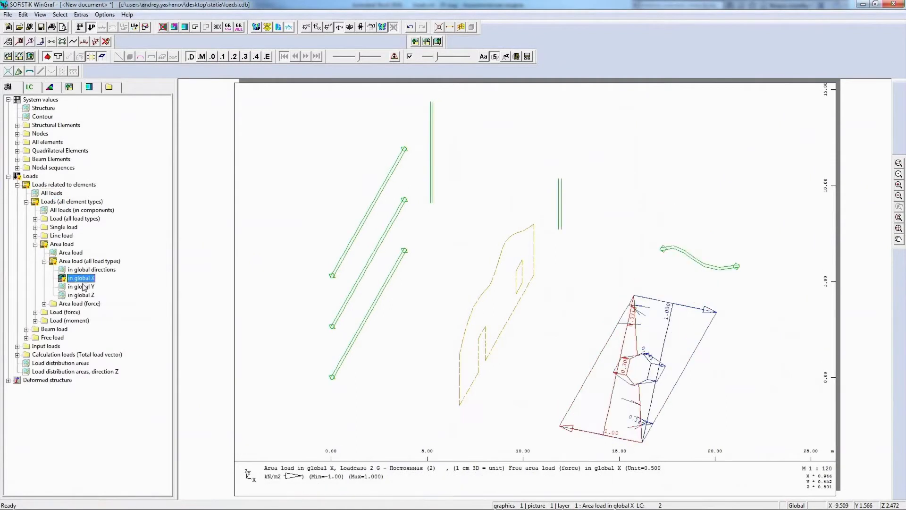
click(83, 287)
click(82, 296)
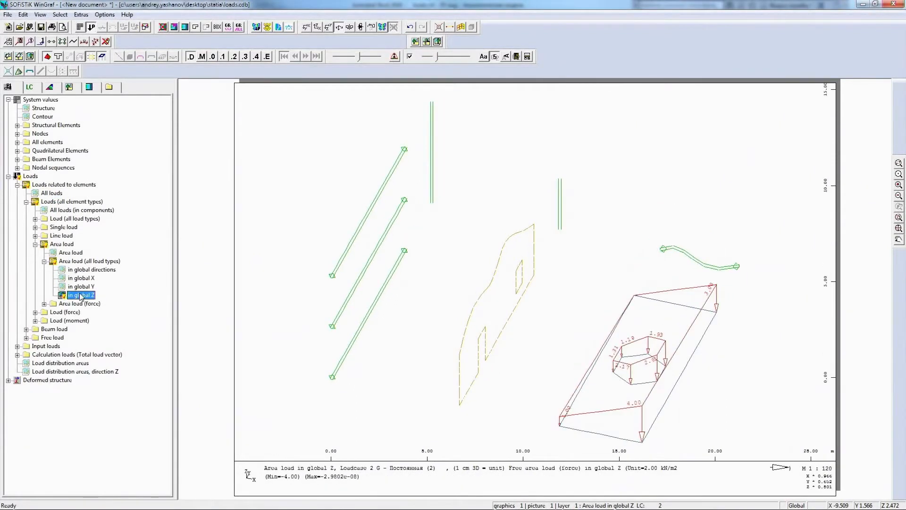
Return to all loads and compare load cases 102 Кратковременная, 201 Снег, 301 Ветер X+ and 401 Особая
click(53, 201)
click(30, 87)
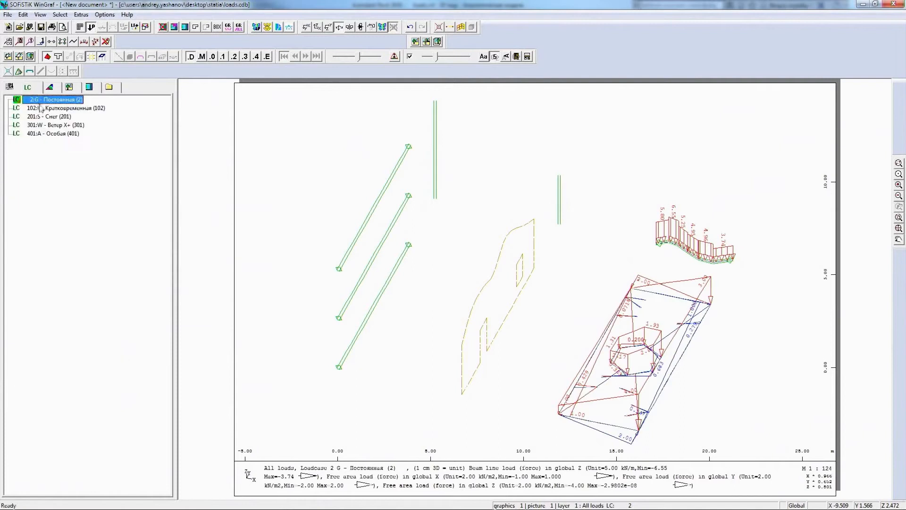
click(43, 108)
click(48, 117)
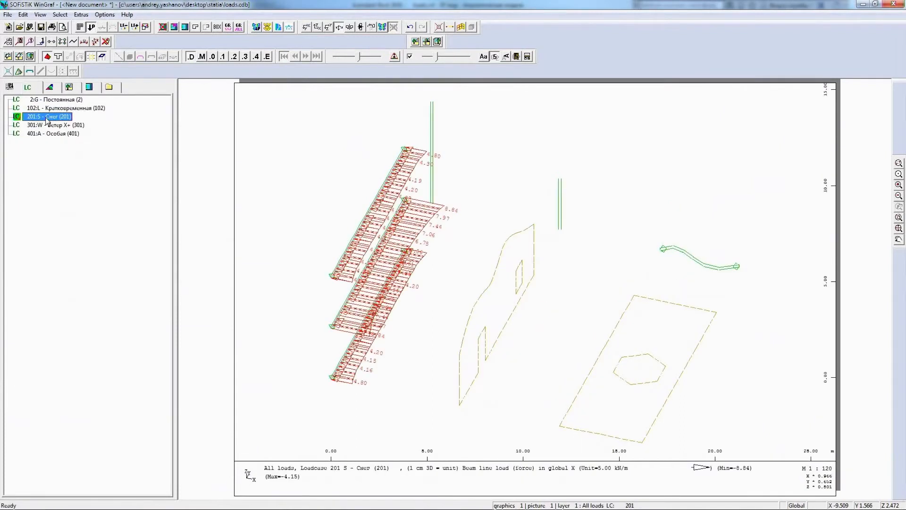
click(47, 126)
click(53, 134)
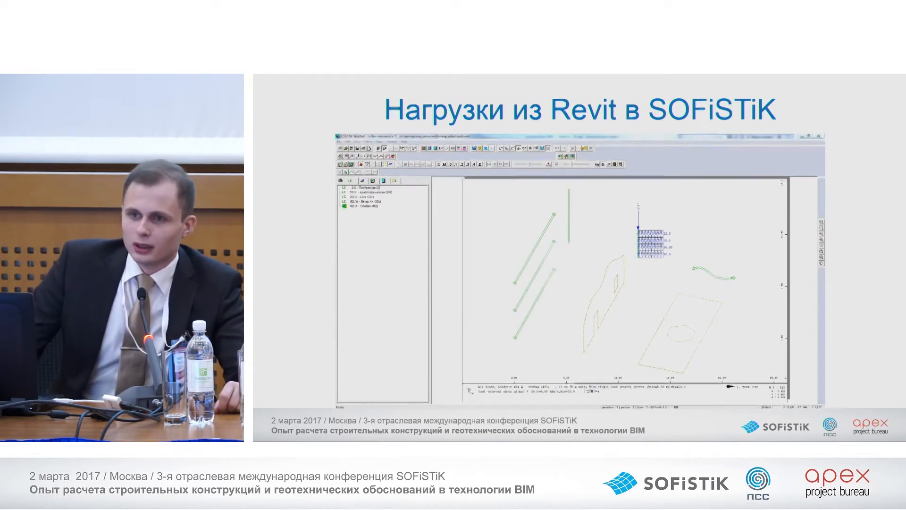
key(Right)
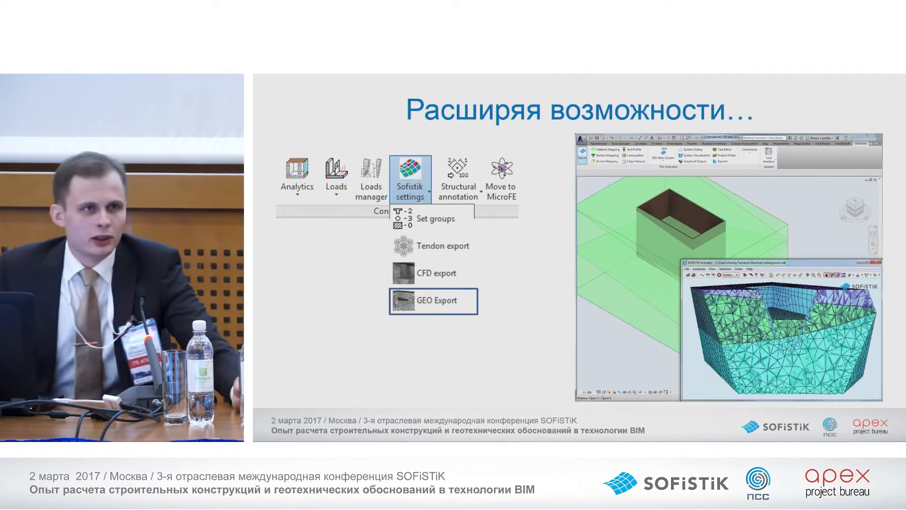
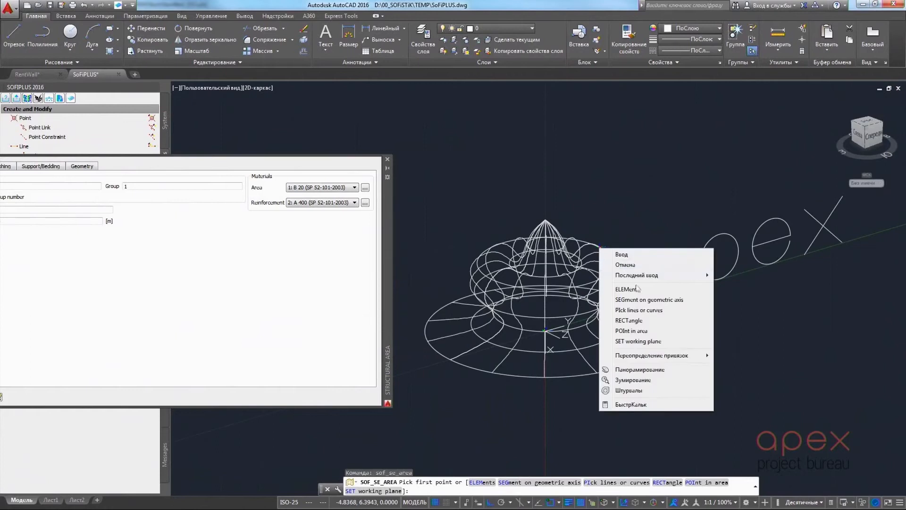
Create a structural area from the revolved wireframe surface by picking the existing surface element
click(584, 248)
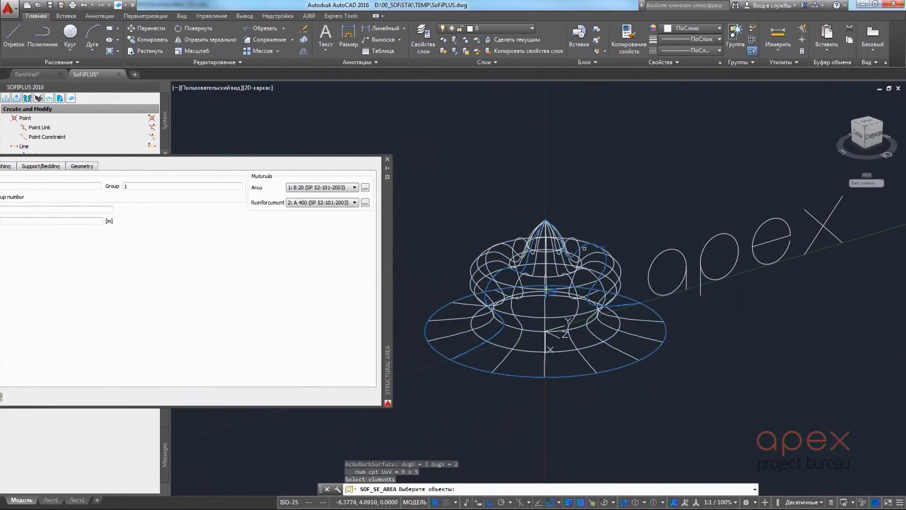
middle_drag(391, 159, 239, 161)
Start a structural line and give it a new rectangular B 20 cross section 0.200 m high and 0.200 m wide
click(56, 146)
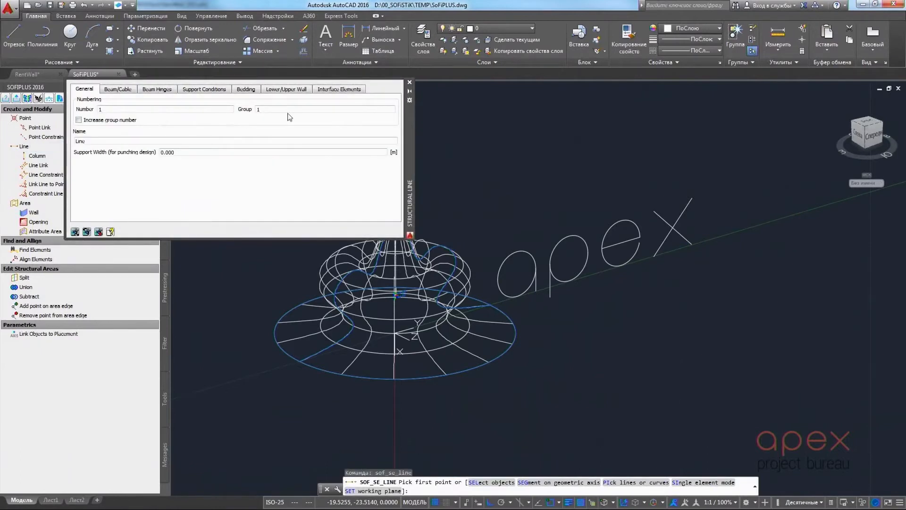
click(118, 89)
click(390, 111)
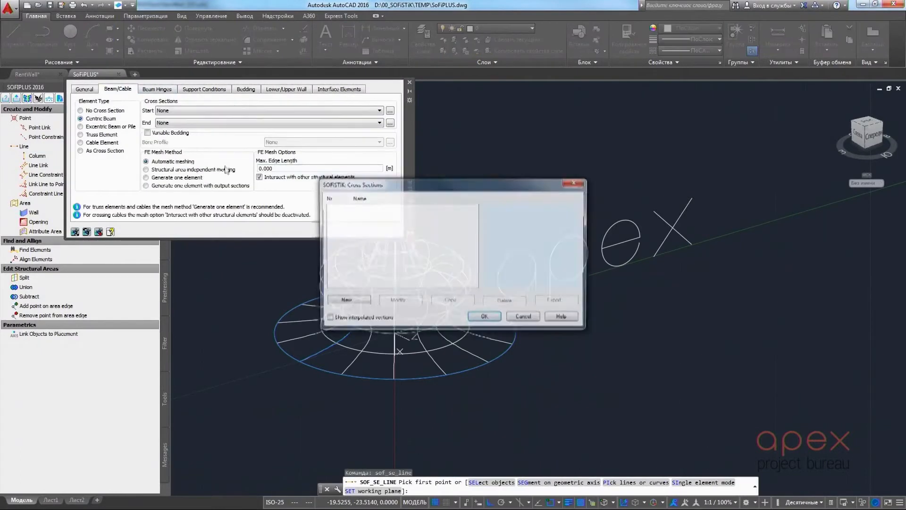
click(347, 301)
click(407, 234)
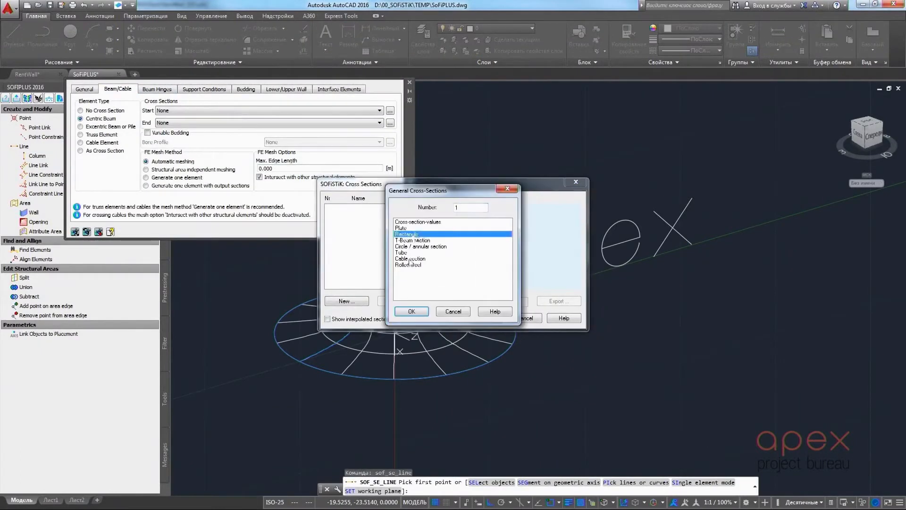
click(412, 311)
text(0.2)
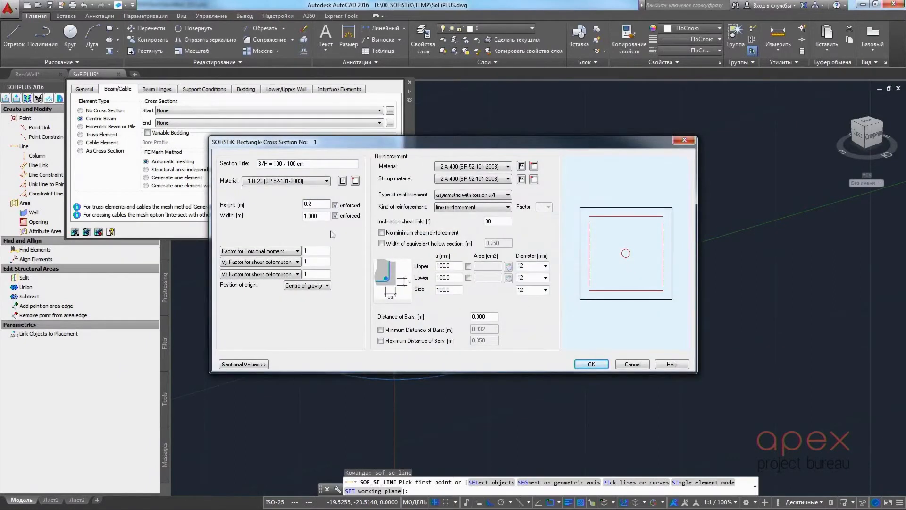
key(Tab)
text(0.)
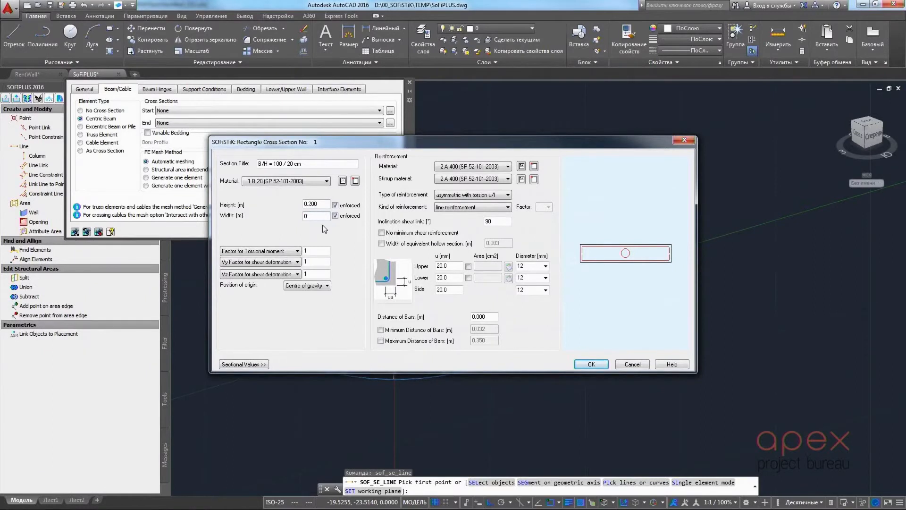
click(588, 368)
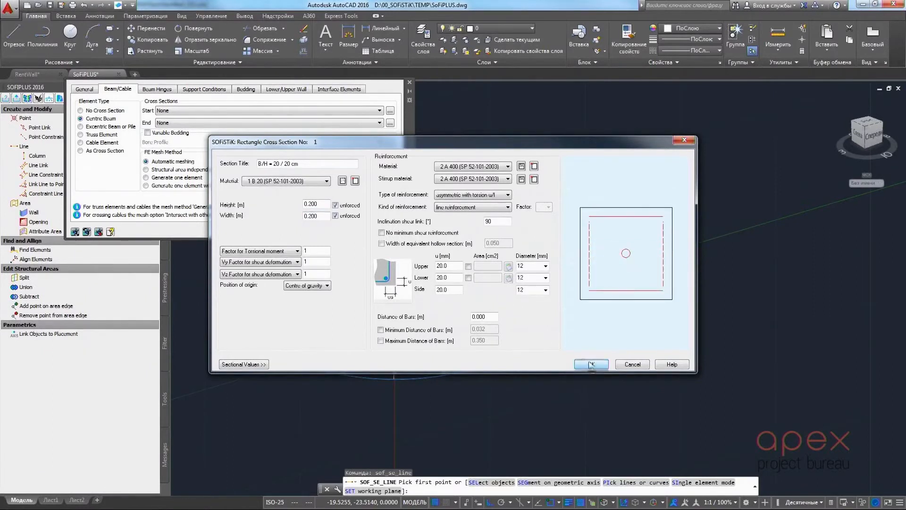
click(490, 321)
Convert all curves of the "apex" lettering into structural lines by picking existing lines, and finish the command
scroll(530, 261, up, 4)
right_click(530, 261)
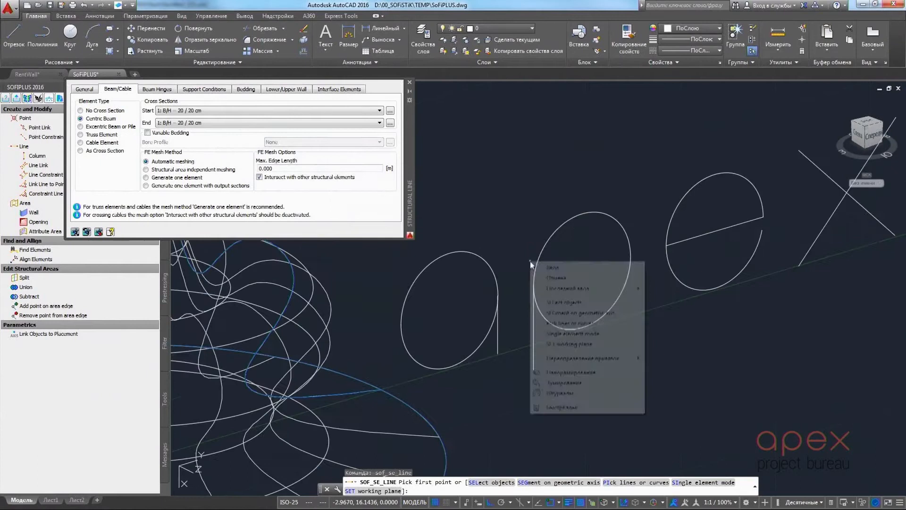
click(571, 324)
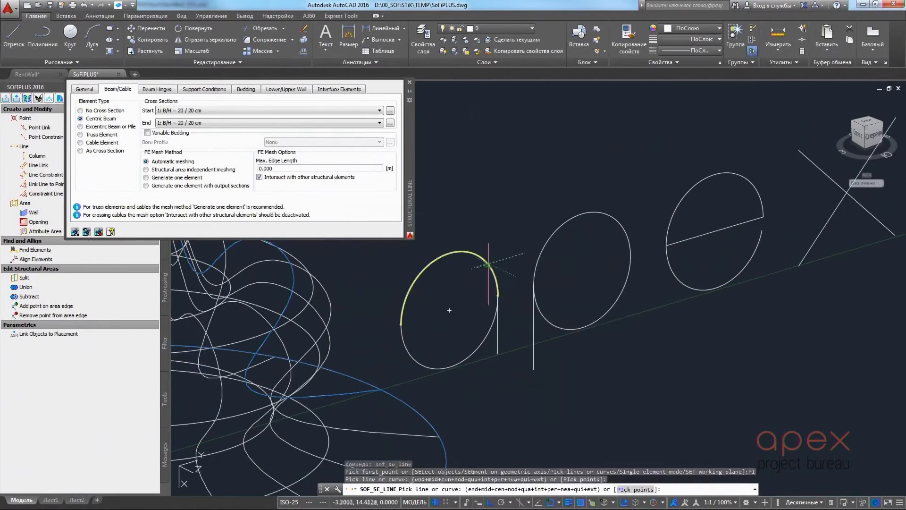
click(492, 329)
click(497, 327)
click(545, 316)
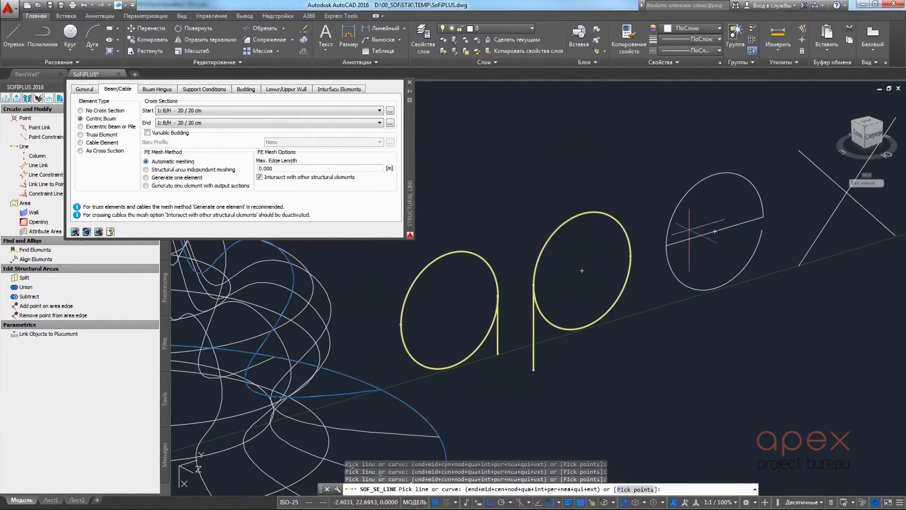
click(670, 222)
middle_drag(812, 235, 679, 241)
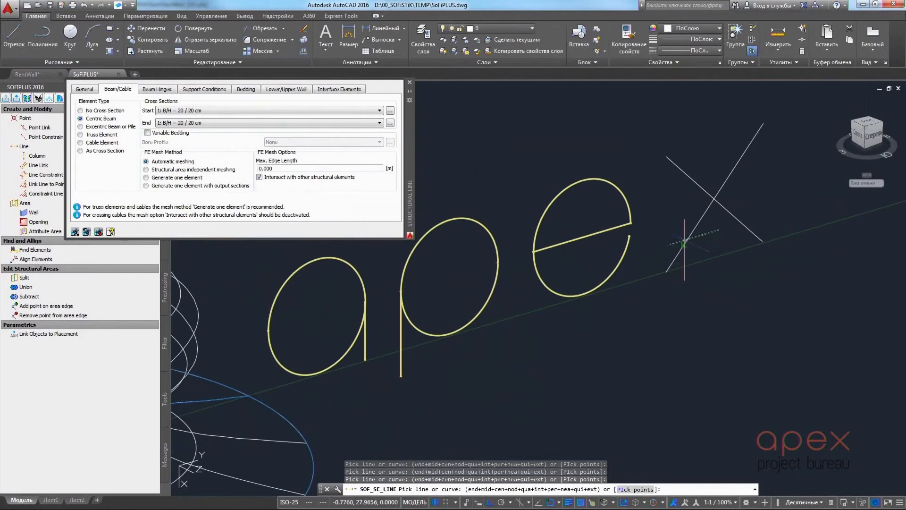
scroll(709, 197, down, 5)
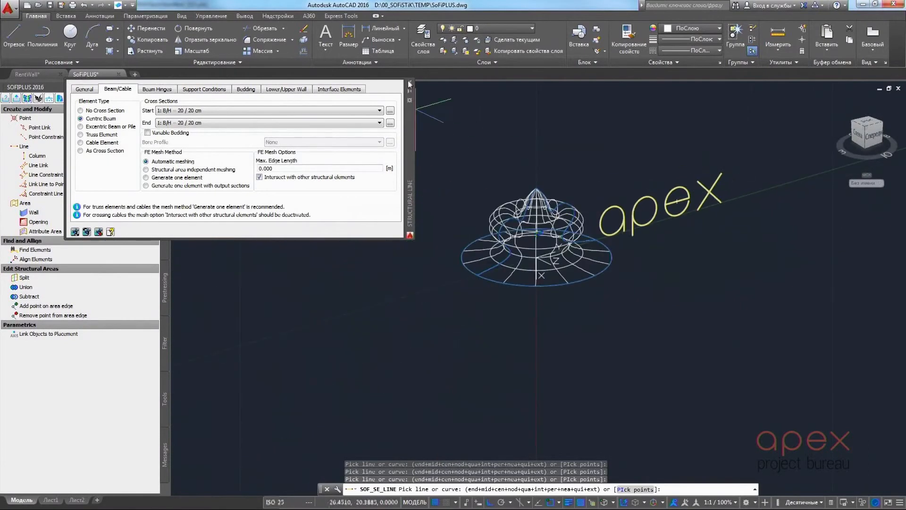
click(410, 84)
middle_click(471, 166)
middle_click(471, 166)
Export the entire system with automatically determined mesh density and display the generated mesh in SOFiSTiK Animator
click(17, 98)
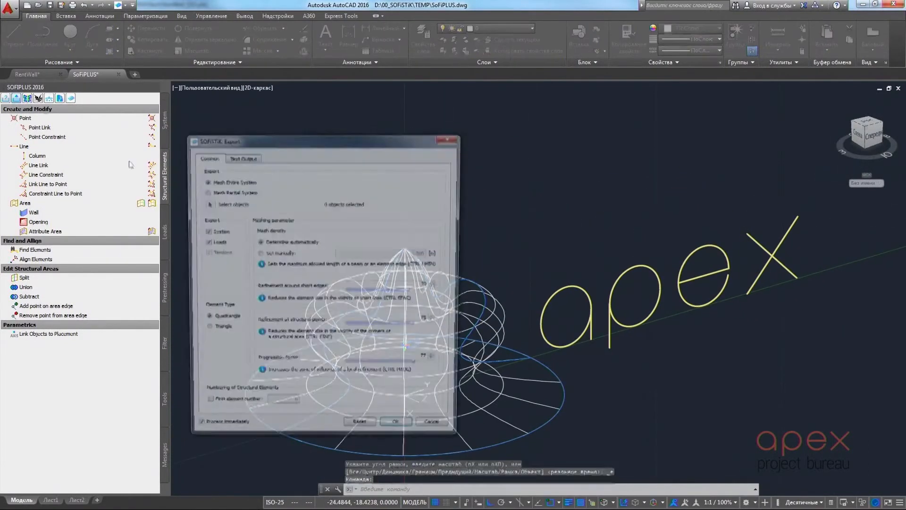
click(399, 421)
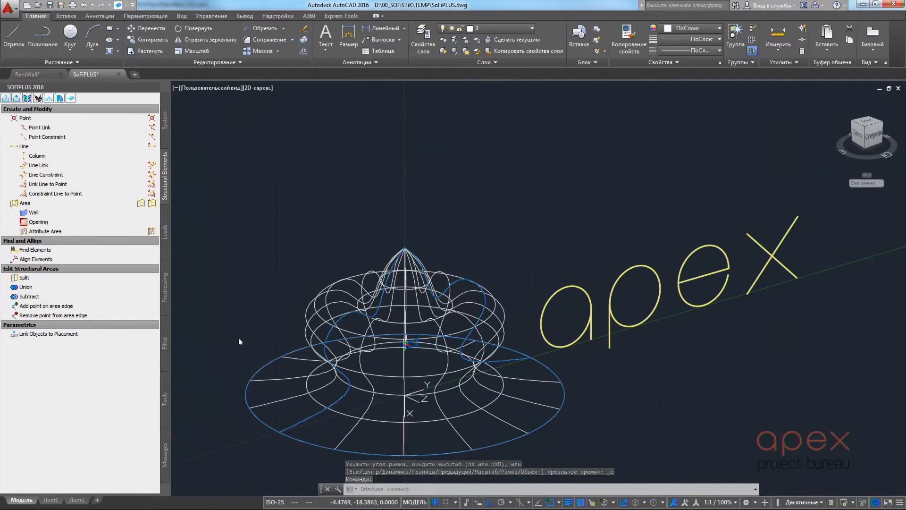
click(30, 98)
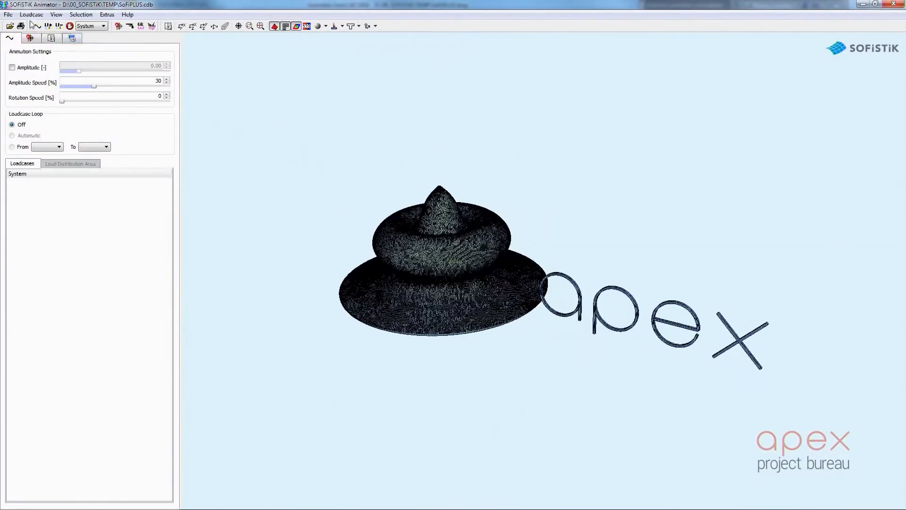
click(38, 26)
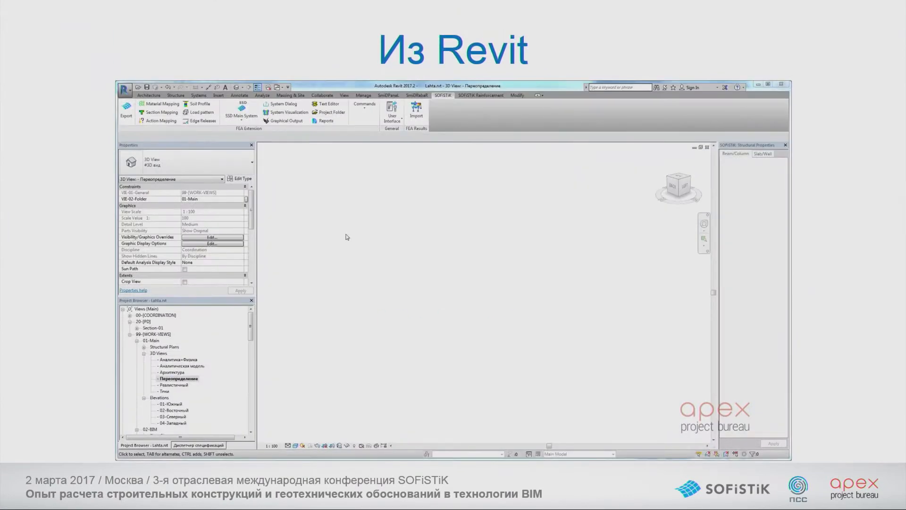
click(232, 243)
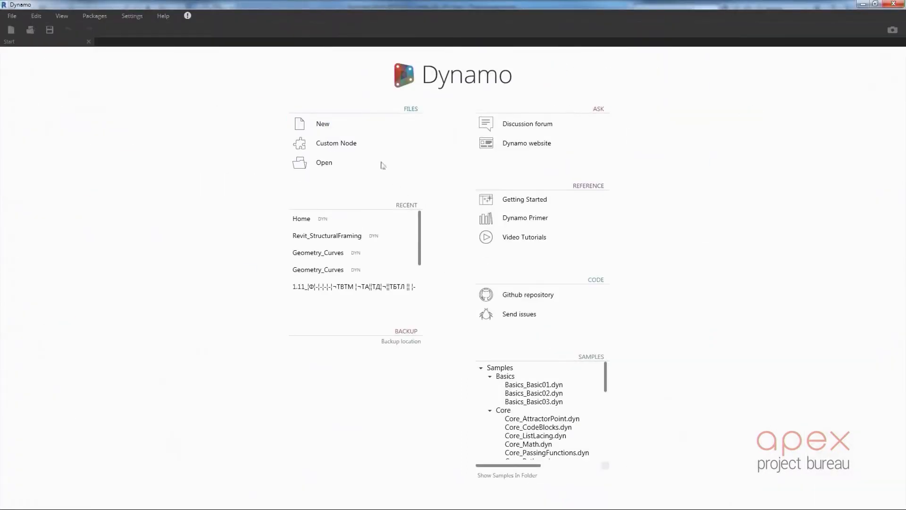
Open the Dynamo definition Home.dyn from the Revit samples folder and run its graph
click(338, 168)
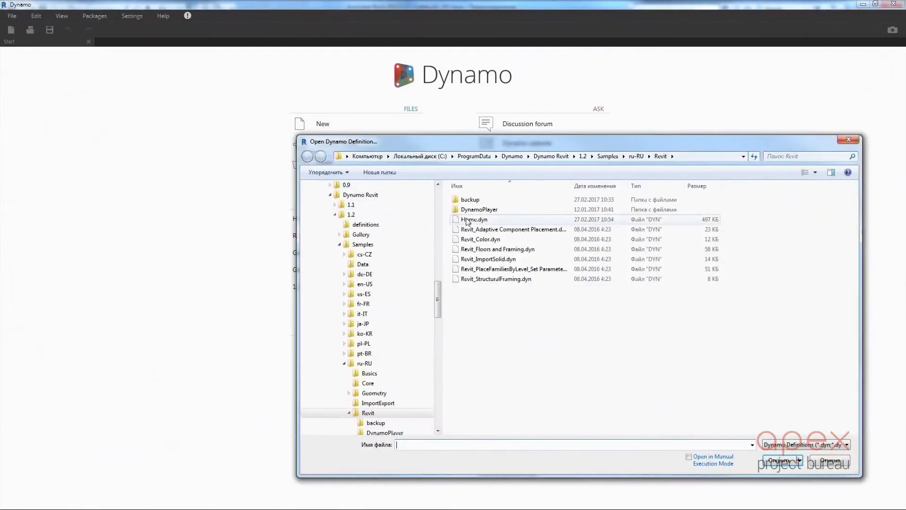
double_click(469, 219)
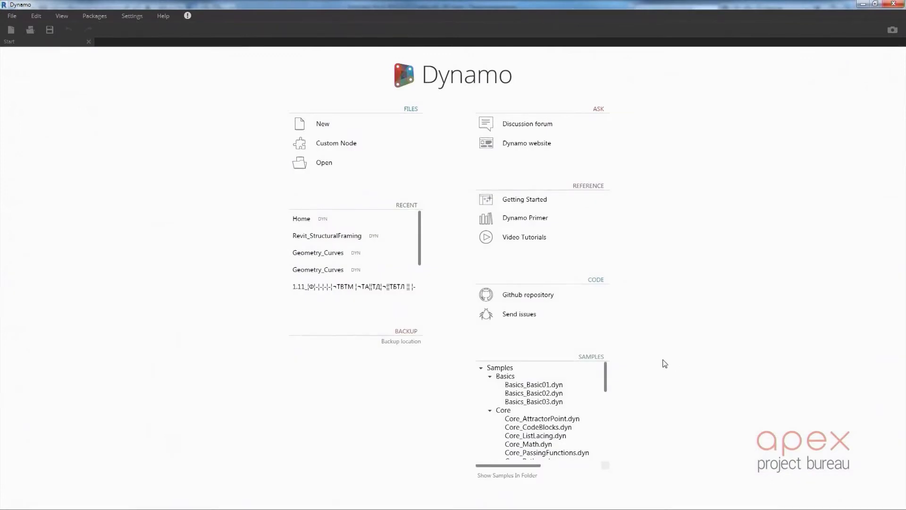
scroll(354, 304, down, 6)
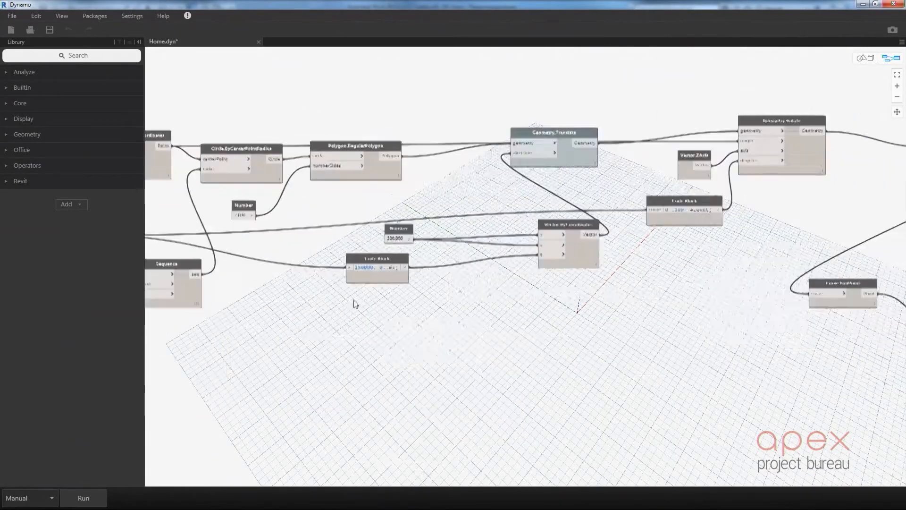
scroll(508, 283, up, 4)
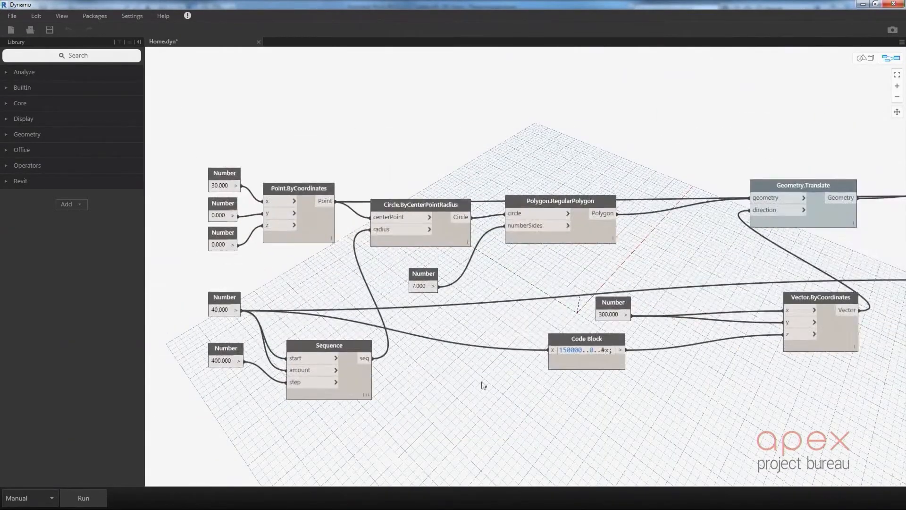
scroll(481, 381, down, 3)
scroll(220, 407, up, 3)
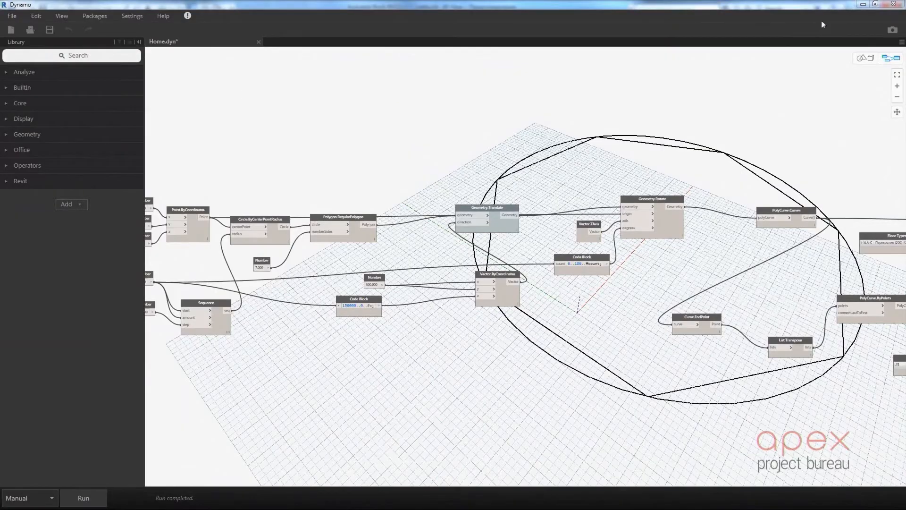
Place the Dynamo window beside Revit and fit the whole generated tower in the 3D view
drag(838, 6, 700, 31)
key(super+Left)
scroll(623, 232, down, 6)
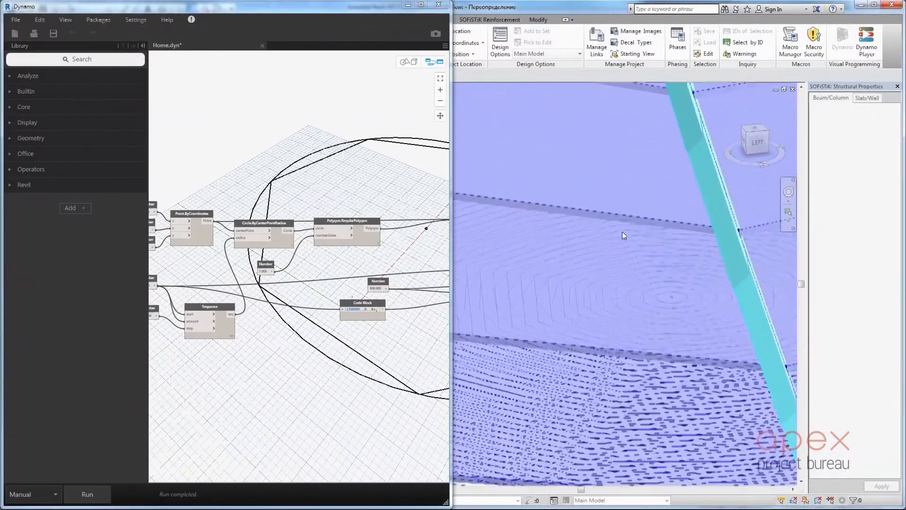
scroll(628, 235, down, 5)
middle_drag(671, 262, 633, 420)
scroll(632, 418, down, 2)
shift+middle_drag(661, 350, 734, 364)
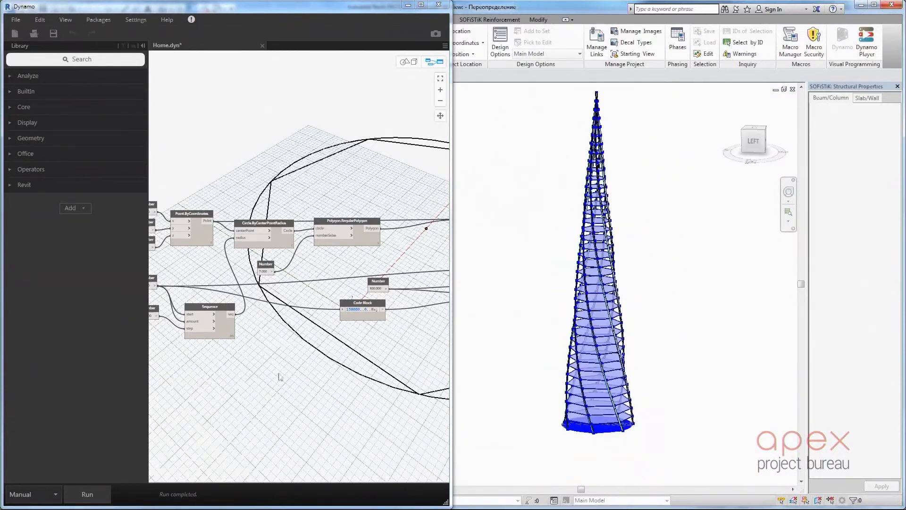
Set the number feeding the Sequence node's step to 500.000
scroll(265, 371, down, 3)
scroll(215, 316, up, 6)
scroll(227, 363, down, 1)
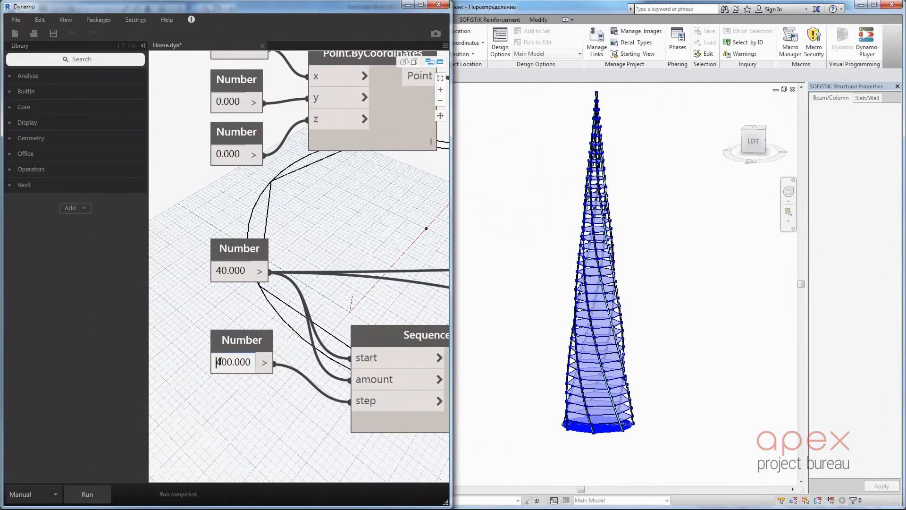
key(BackSpace)
text(5)
double_click(222, 270)
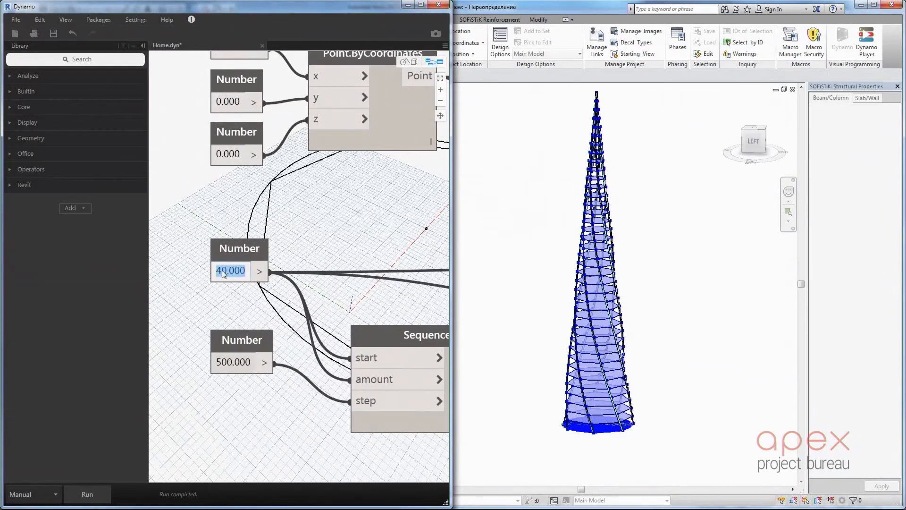
click(312, 255)
Set the number of sides feeding Polygon.RegularPolygon to 5
middle_drag(434, 280, 233, 281)
double_click(255, 229)
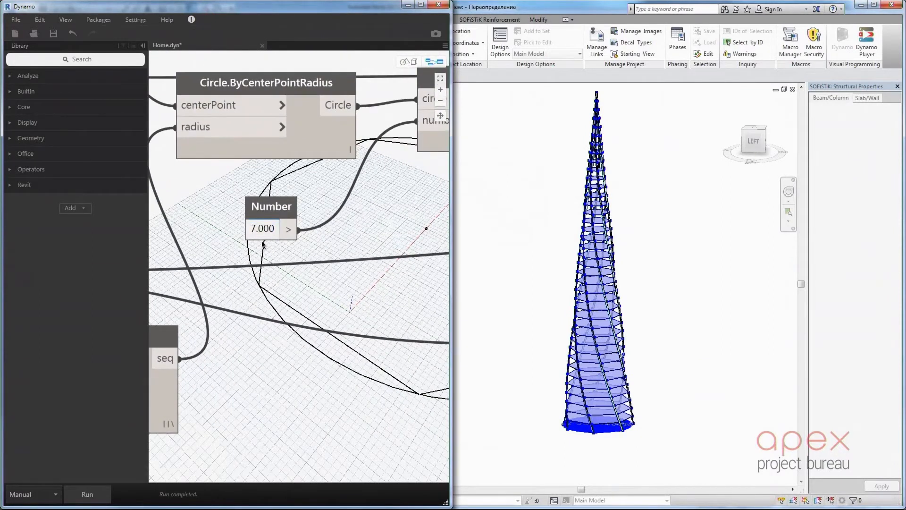
key(BackSpace)
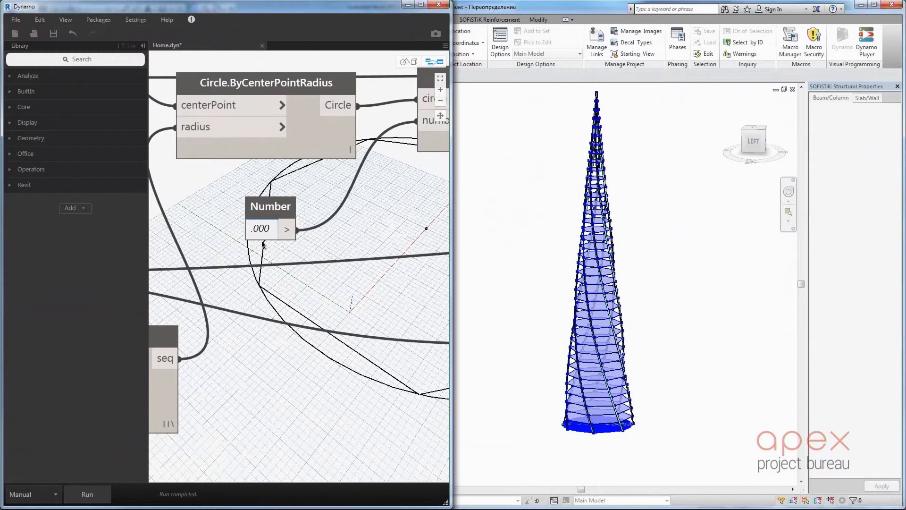
text(5)
click(322, 280)
Run the graph with the rotation Code Block at 0..180..#count to rebuild the tower in Revit
scroll(387, 289, down, 2)
middle_drag(401, 292, 161, 279)
scroll(309, 277, down, 1)
scroll(312, 275, up, 2)
scroll(308, 266, down, 1)
middle_drag(401, 313, 158, 315)
scroll(158, 314, down, 2)
middle_drag(440, 253, 320, 250)
scroll(319, 252, up, 3)
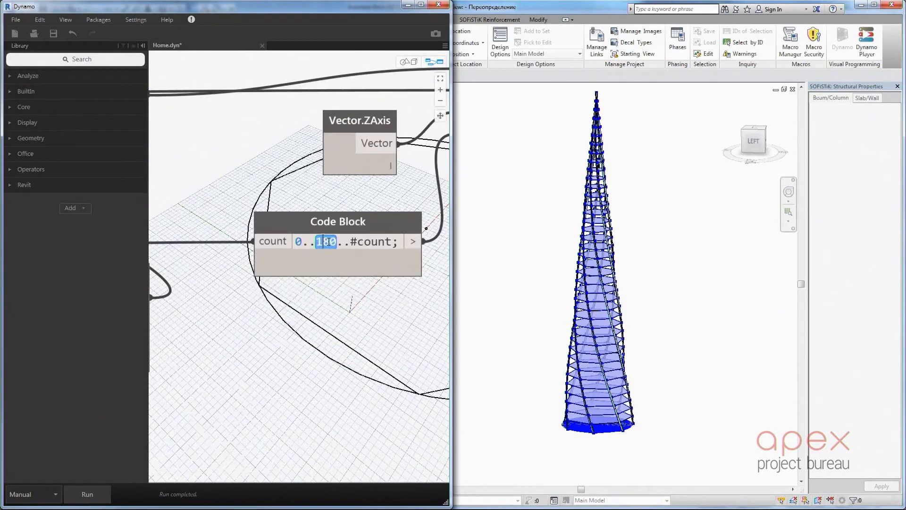
scroll(347, 334, down, 3)
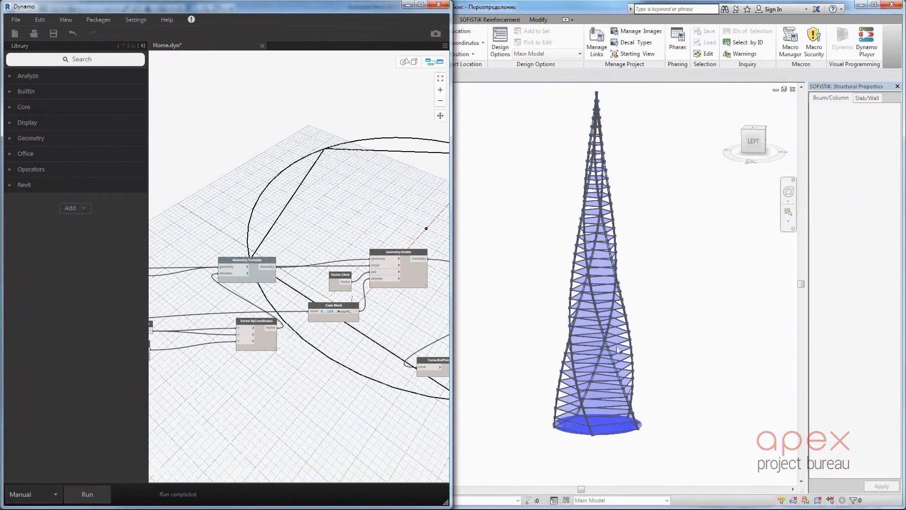
Orbit the rebuilt tower and change the upper limit of the rotation range in the Geometry.Rotate Code Block
shift+middle_drag(684, 348, 397, 297)
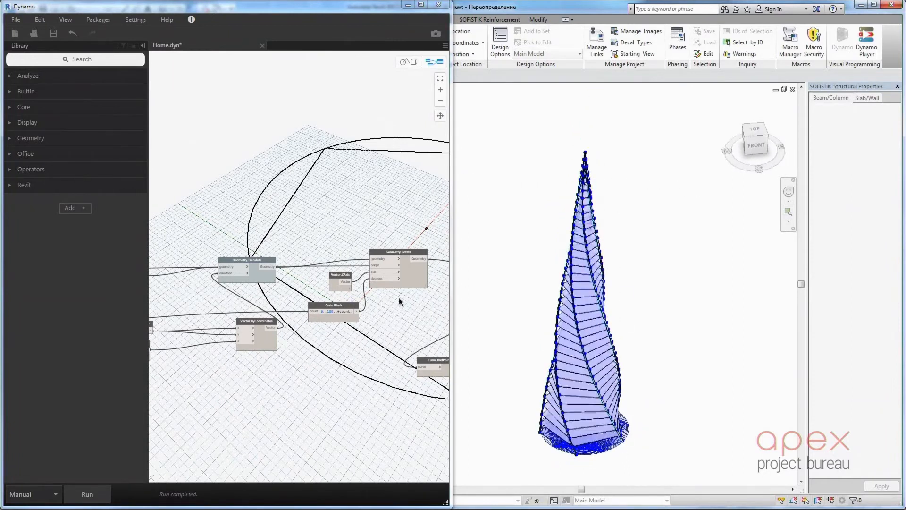
scroll(309, 306, up, 5)
click(346, 312)
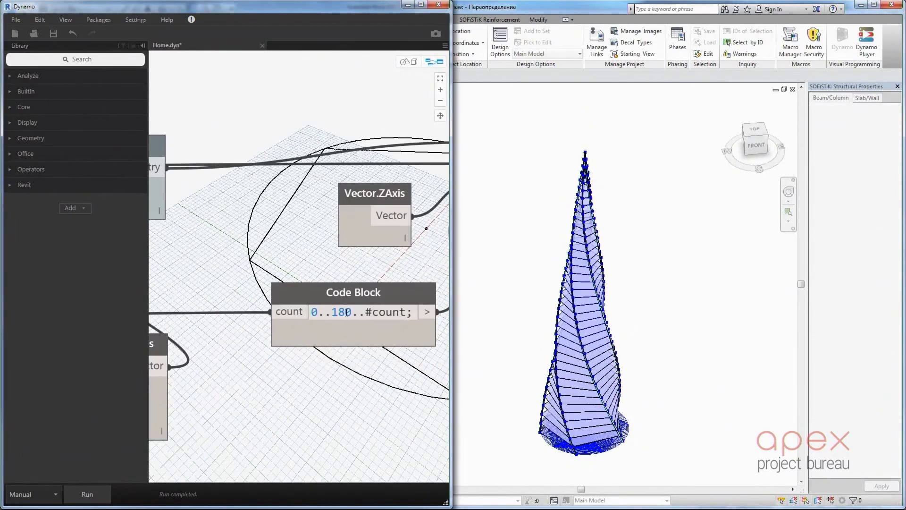
text(2)
Set the number of sides feeding Polygon.RegularPolygon to 7
scroll(314, 399, down, 3)
middle_drag(225, 392, 465, 368)
scroll(440, 359, down, 3)
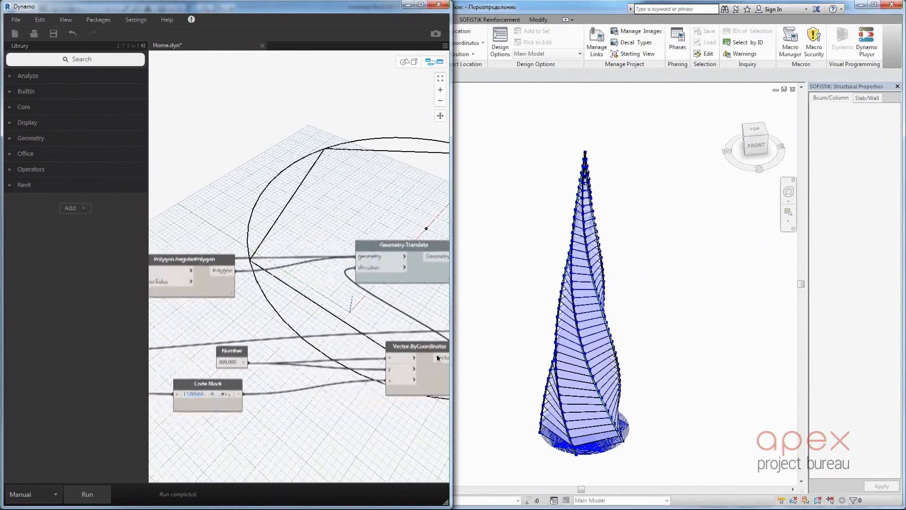
middle_drag(177, 372, 325, 361)
scroll(325, 361, up, 5)
middle_drag(170, 346, 314, 350)
scroll(345, 303, up, 5)
click(363, 311)
key(BackSpace)
text(7)
click(353, 350)
Set the number feeding the Sequence node's step to 400.000
scroll(353, 350, down, 5)
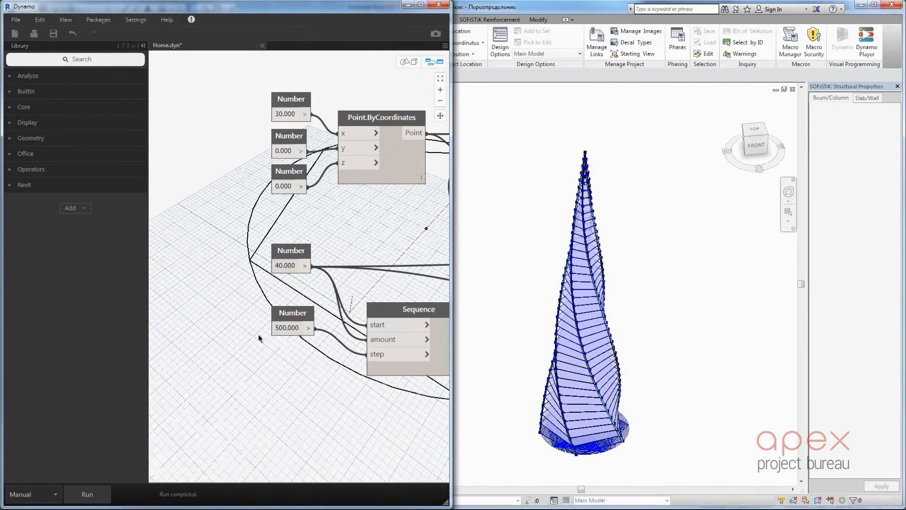
scroll(269, 325, up, 5)
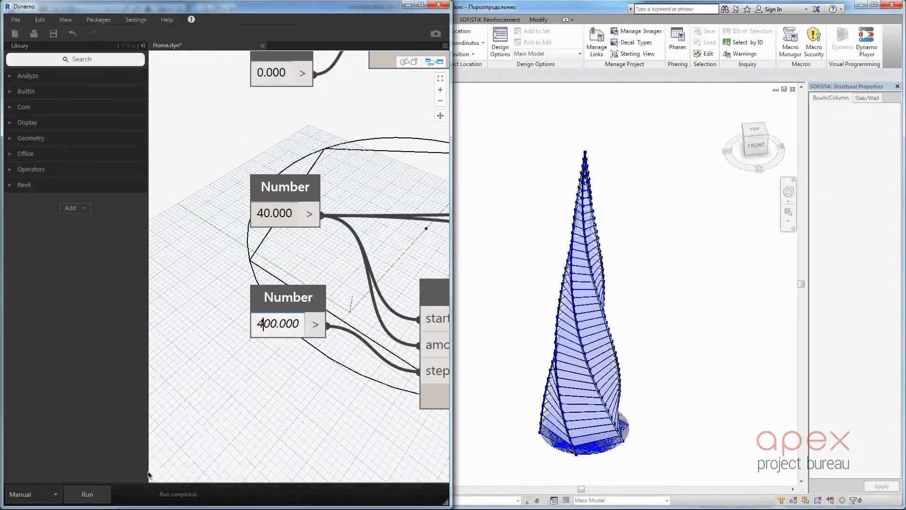
Run the Dynamo graph to rebuild the tower in Revit and close Dynamo, saving the changes to Home.dyn
click(87, 494)
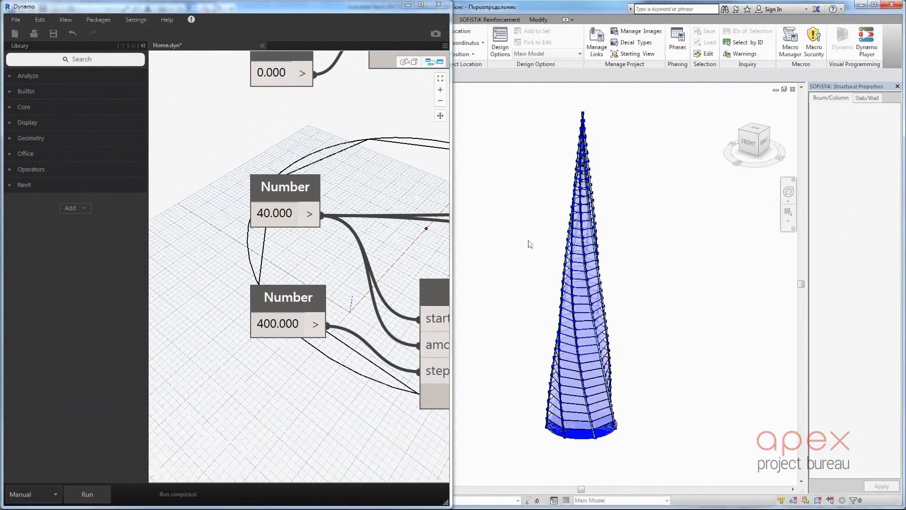
click(435, 6)
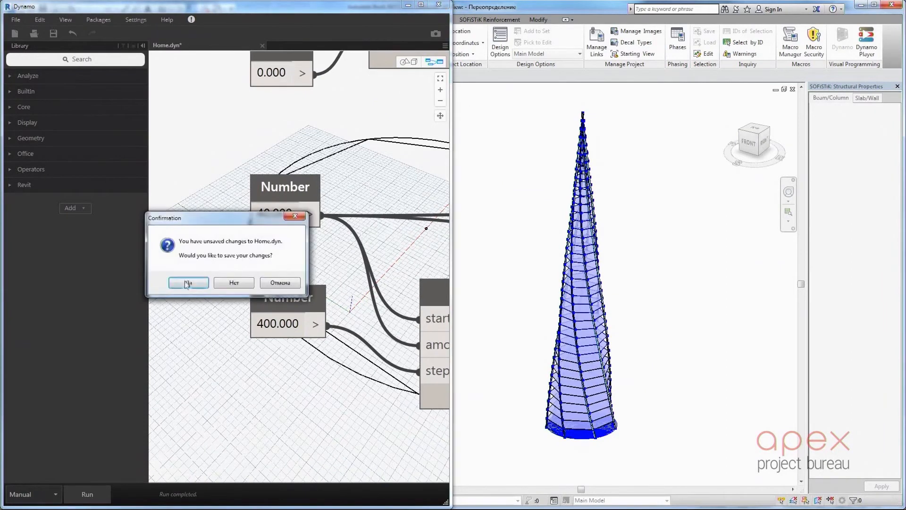
click(194, 285)
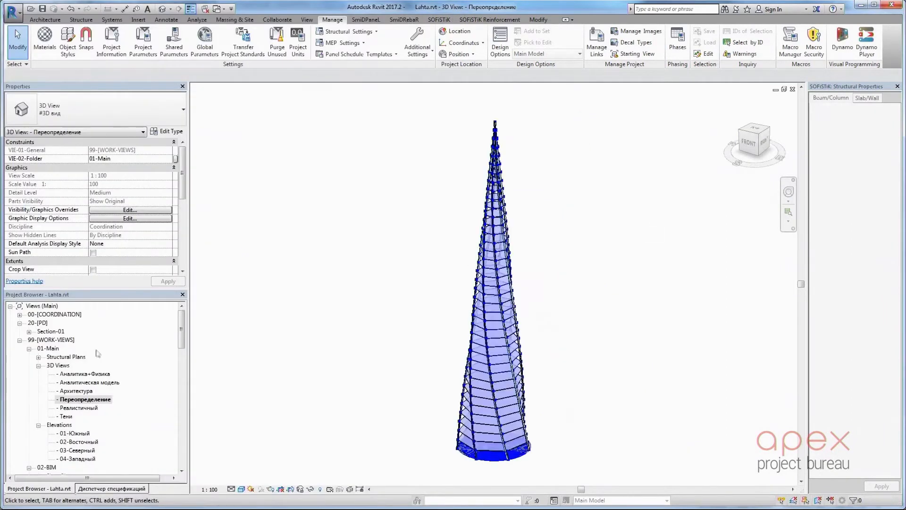
Select the whole tower, filter the selection to Floors only, and enable the Structural property for these floors
drag(407, 113, 623, 474)
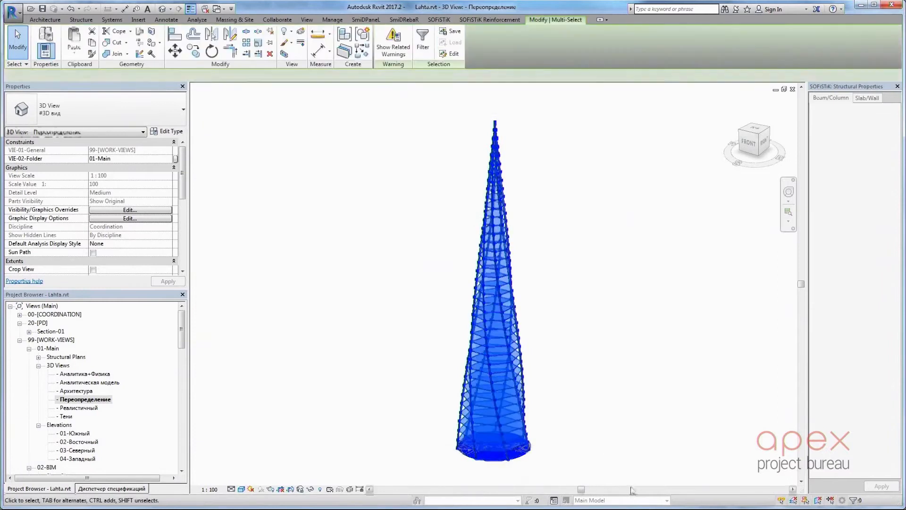
click(422, 48)
click(368, 205)
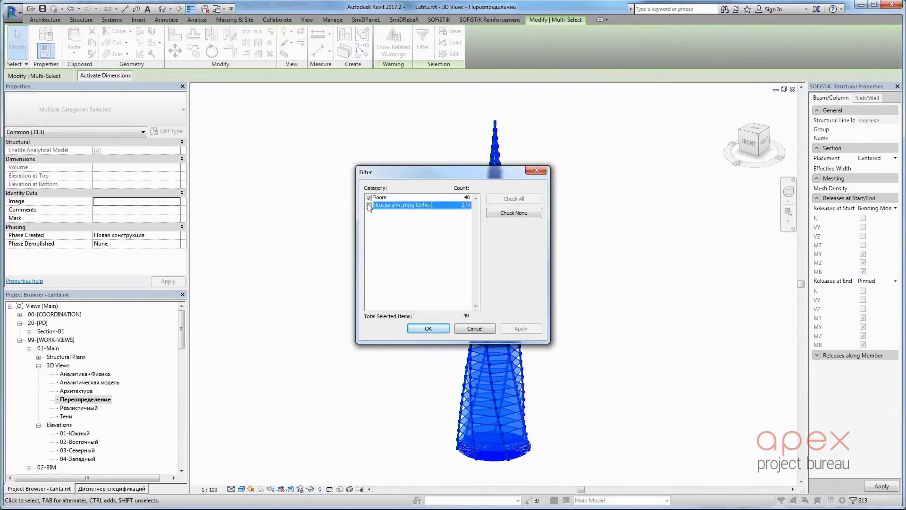
click(428, 329)
click(93, 194)
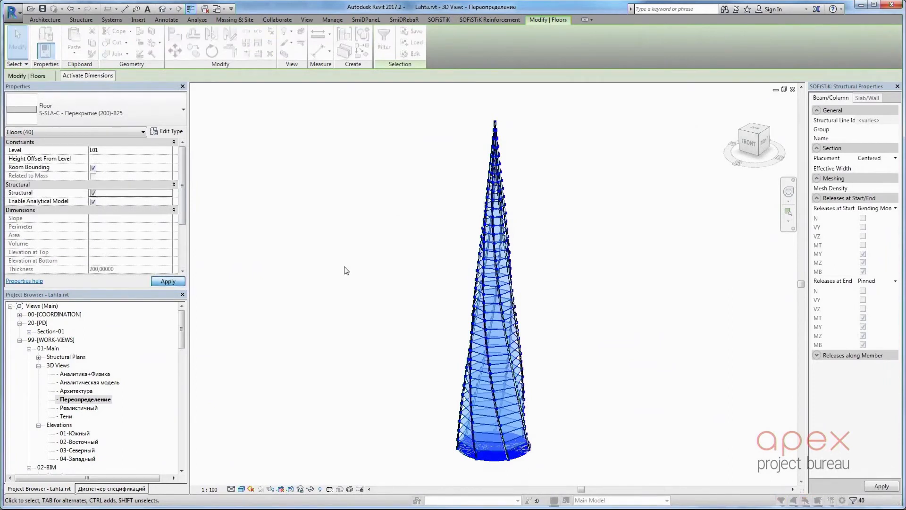
Open the Аналитика+Физика 3D view of the tower
double_click(87, 374)
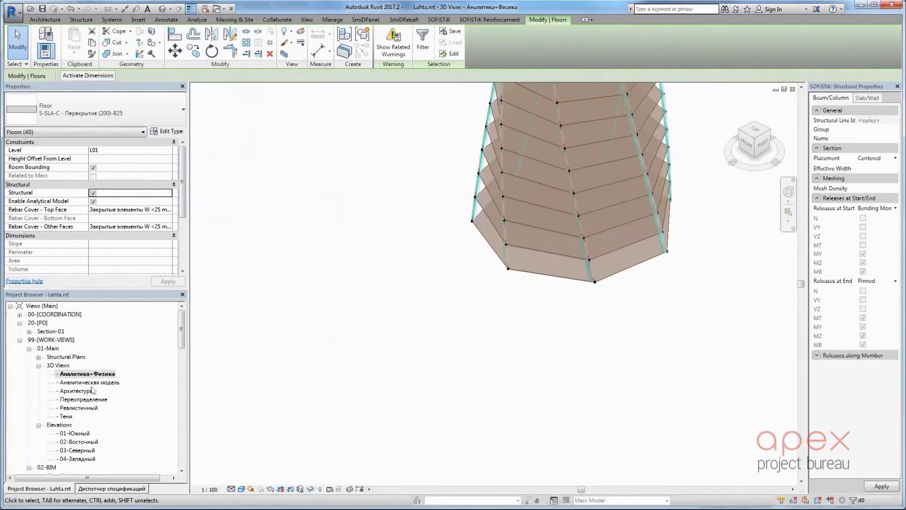
double_click(92, 382)
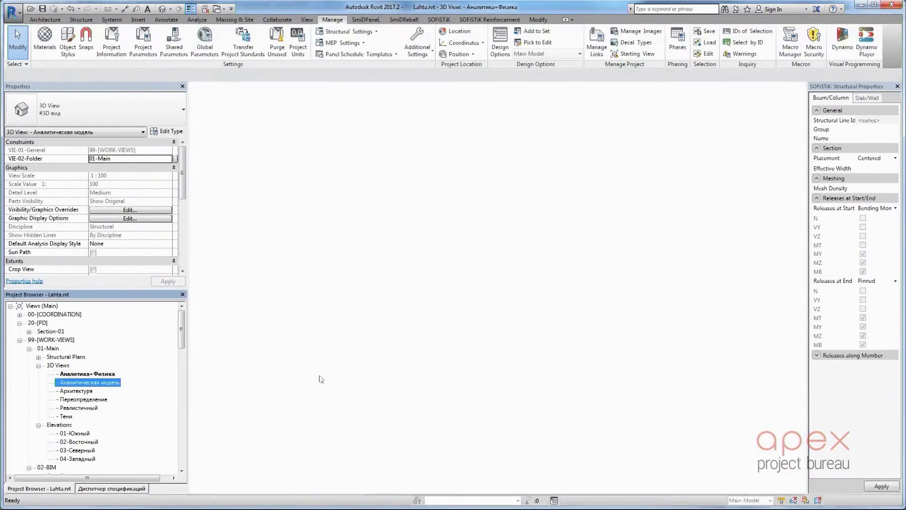
click(96, 376)
double_click(96, 375)
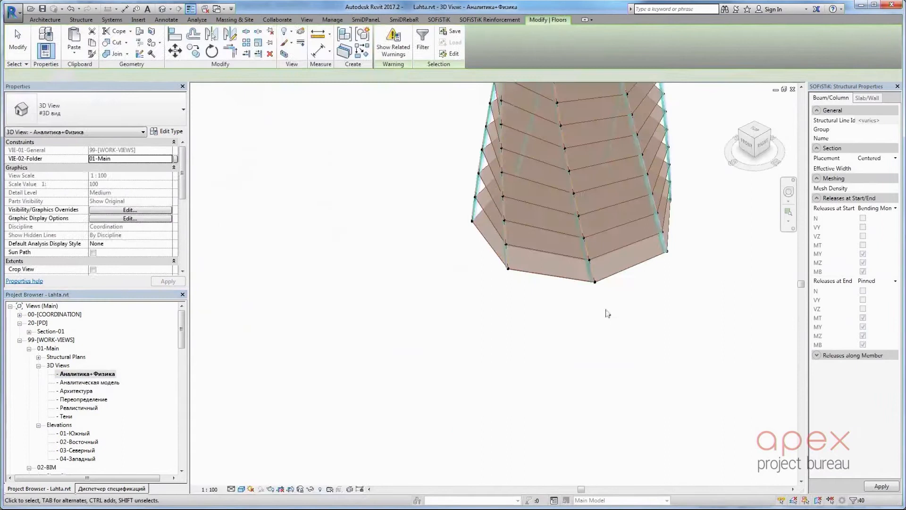
Run an additional SOFiSTiK extension command on the selected tower floors and accept its settings
click(439, 20)
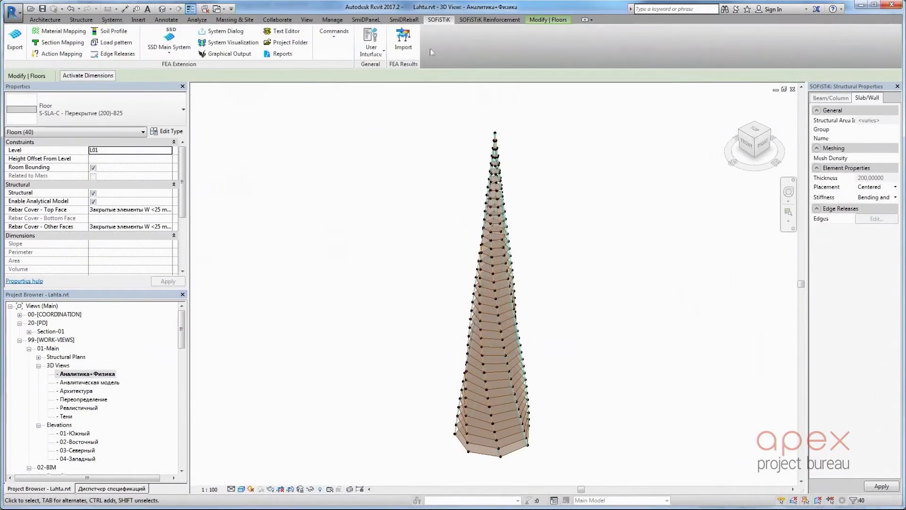
click(334, 34)
click(359, 122)
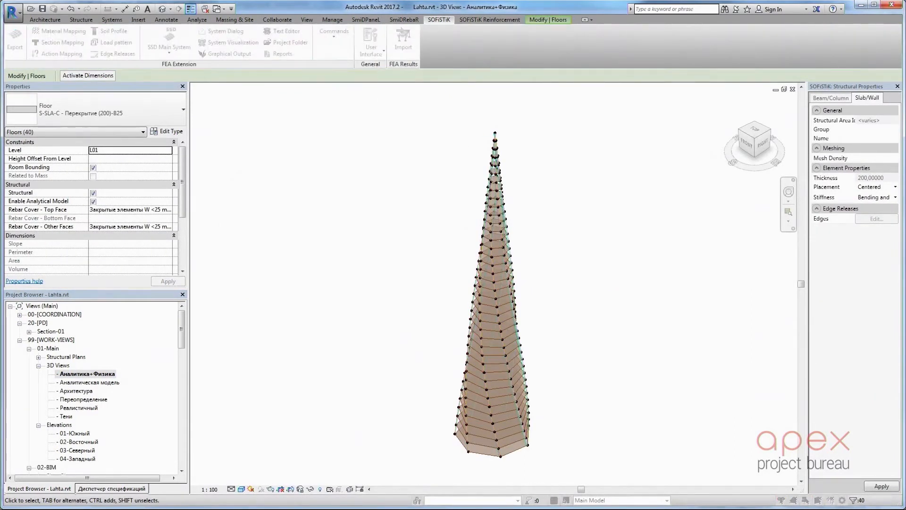
click(323, 328)
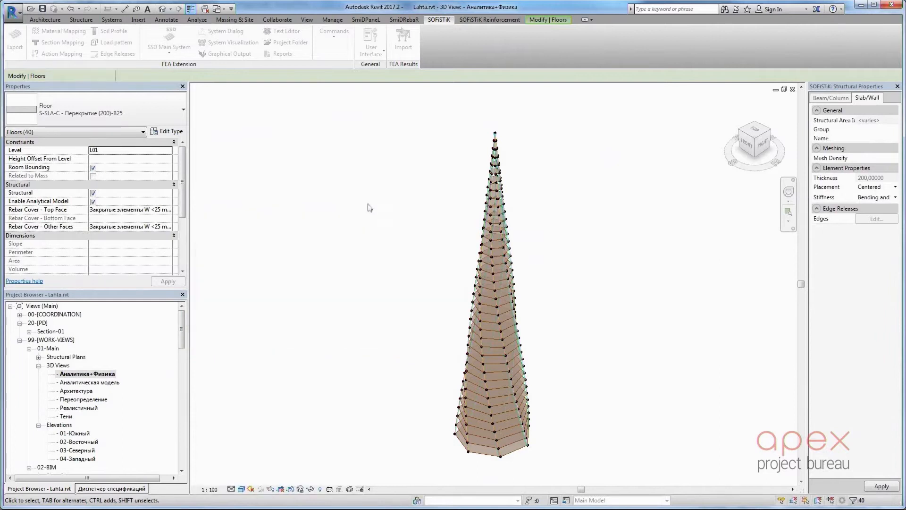
Run the SmiDPanel Sofistik settings tool on the tower model
scroll(208, 67, up, 1)
click(371, 19)
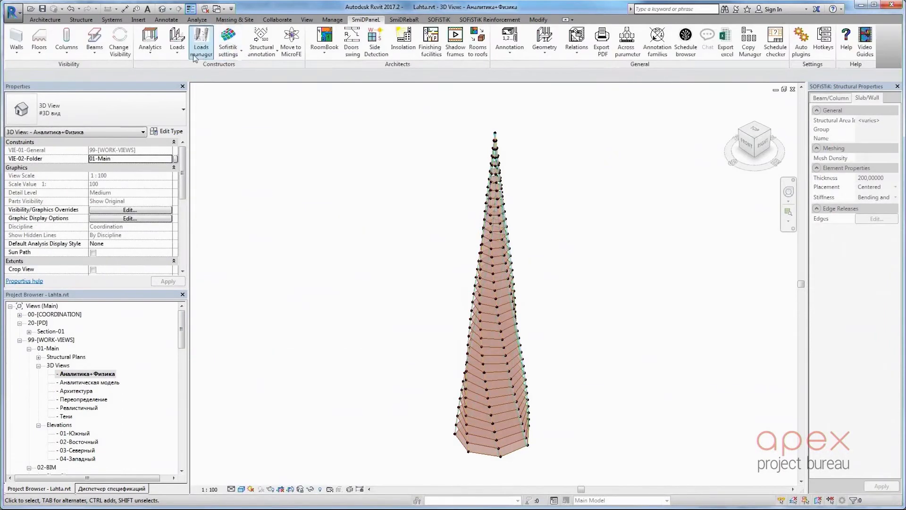
click(228, 51)
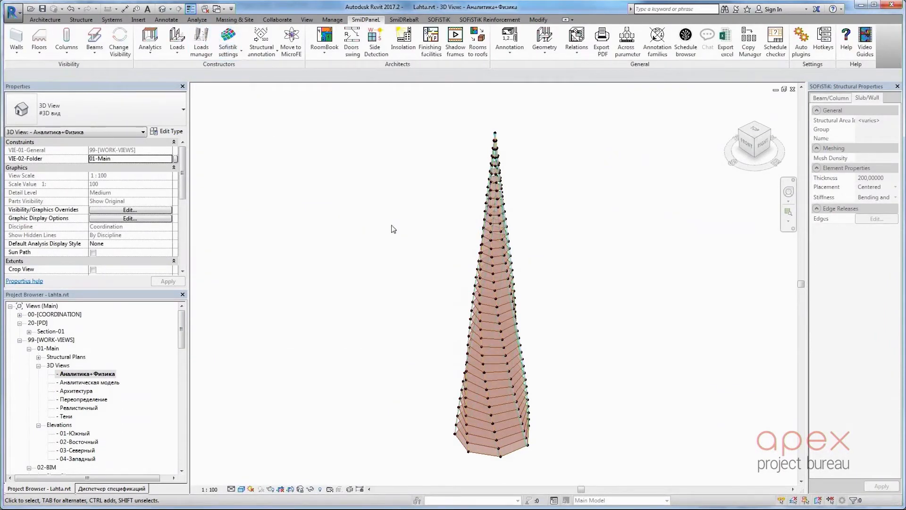
Select individual tower floors and check their SOFiSTiK_Group property
scroll(478, 418, up, 4)
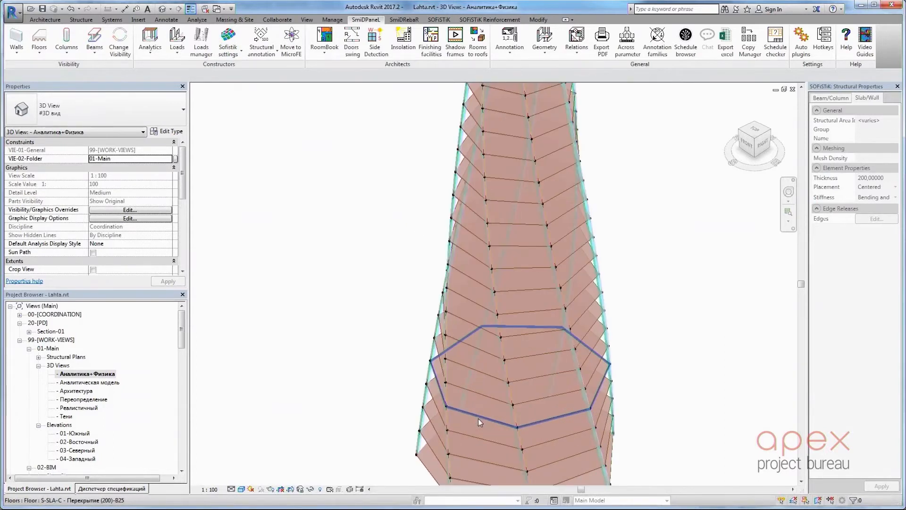
click(478, 418)
drag(182, 188, 184, 230)
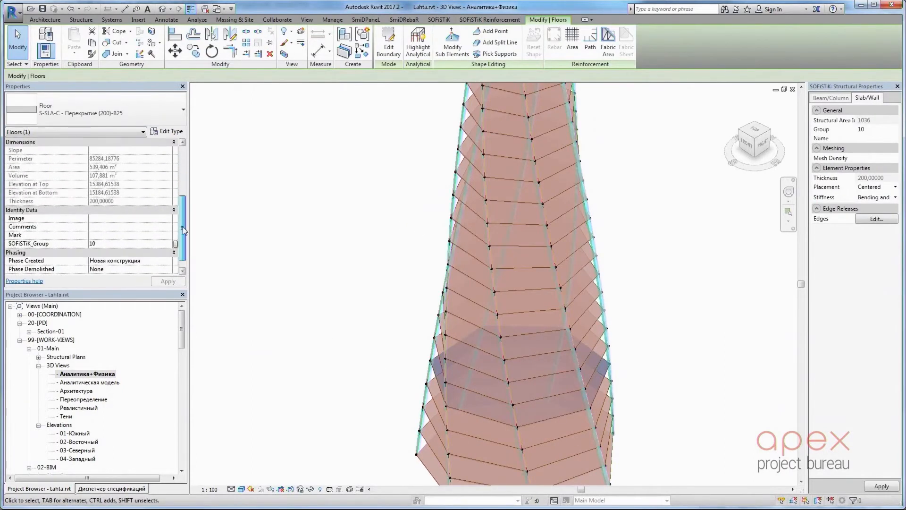
click(466, 344)
click(310, 269)
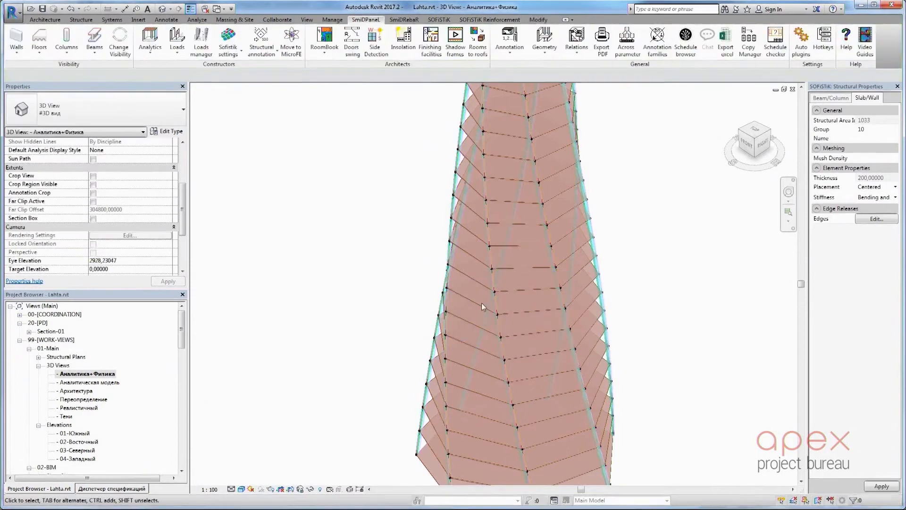
scroll(482, 302, down, 3)
shift+middle_drag(496, 297, 480, 265)
scroll(481, 265, down, 6)
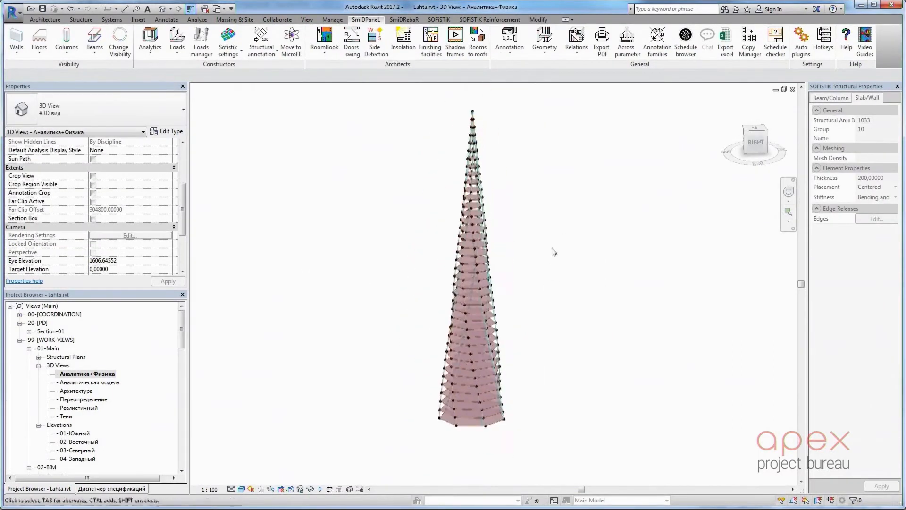
Switch to SOFiSTiK Structural Desktop and create a new project from the user-defined apex-Plate-SP63 template
click(439, 19)
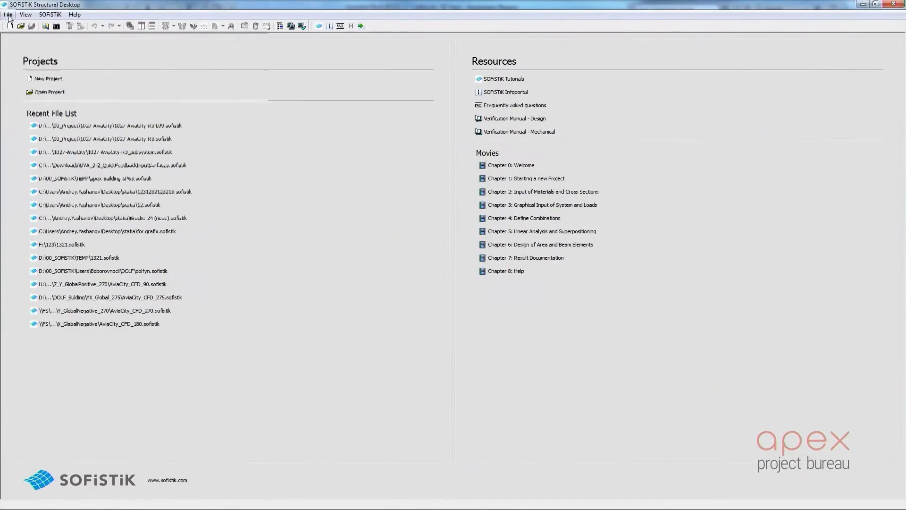
click(8, 14)
click(33, 50)
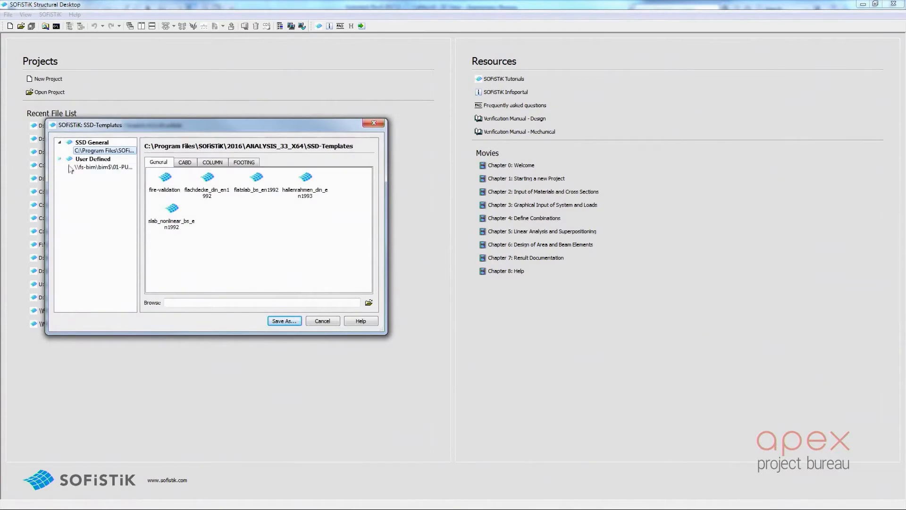
click(76, 167)
click(284, 322)
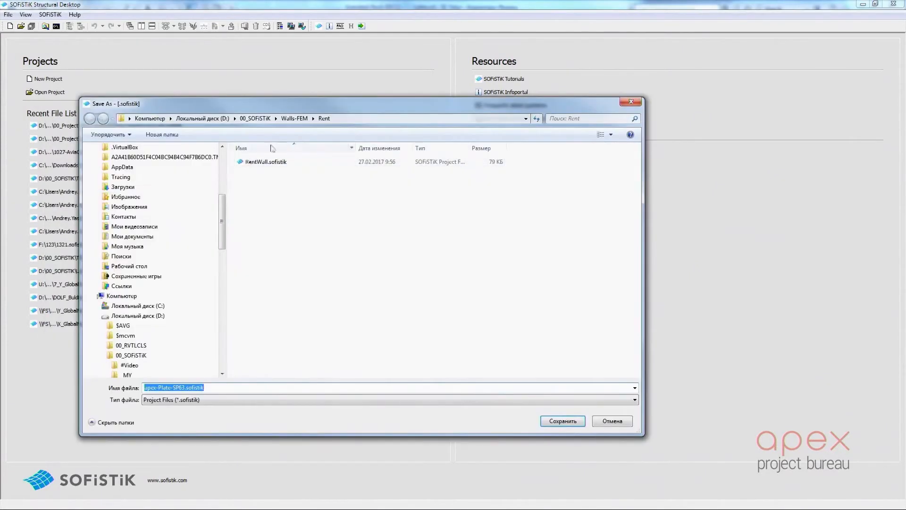
Save the new project as Lahta in D:\00_SOFiSTiK\TEMP\Revit-Dynamo-Test and accept the project data with the 3D FEA system
click(255, 119)
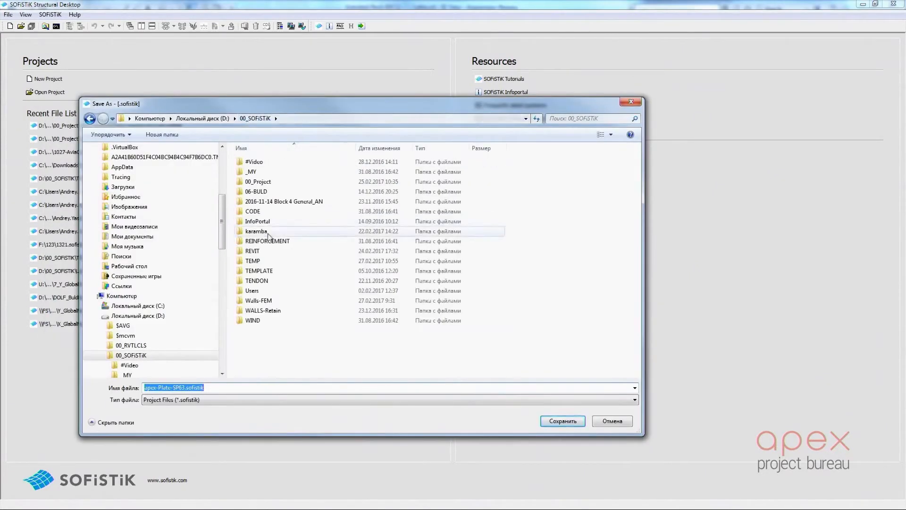
double_click(264, 260)
double_click(265, 182)
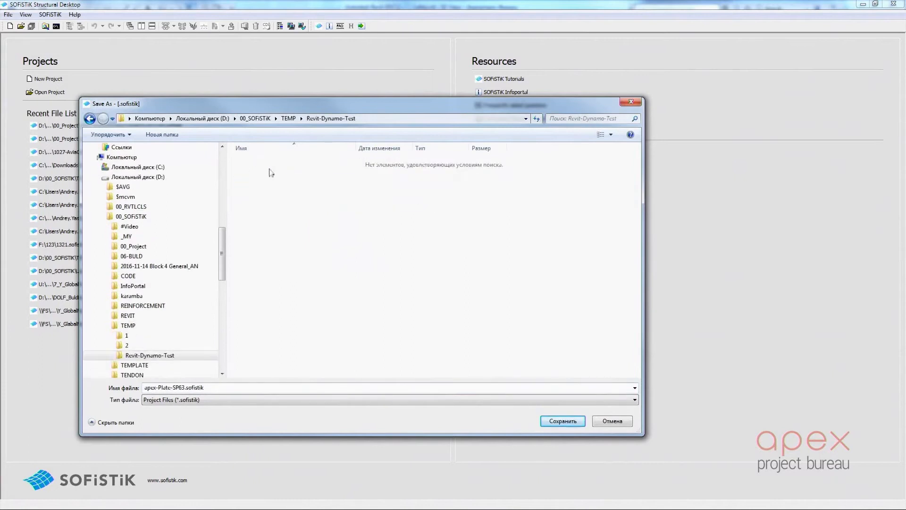
click(250, 400)
click(192, 426)
click(256, 162)
click(201, 387)
key(BackSpace)
key(BackSpace)
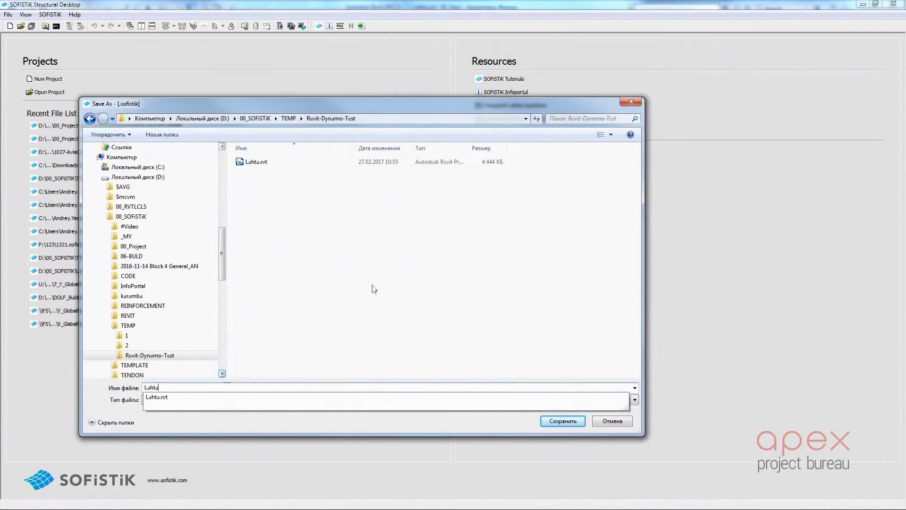
key(Return)
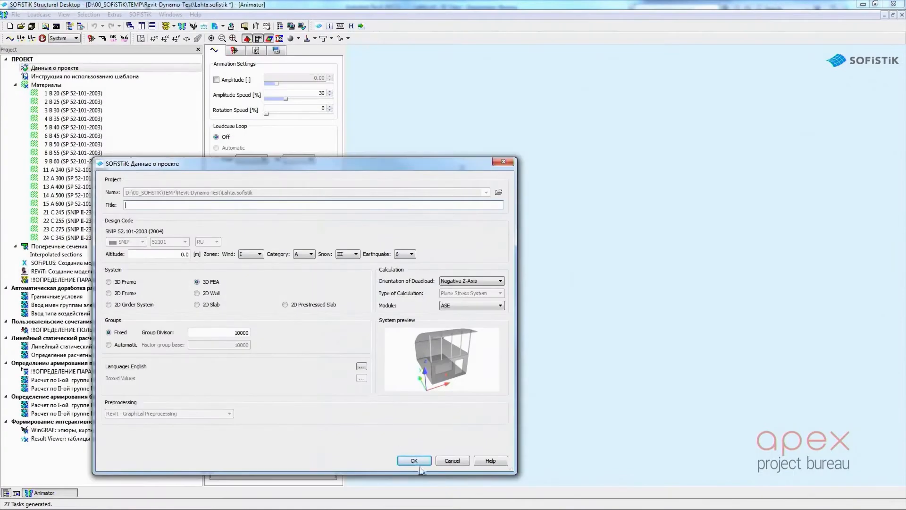
click(414, 460)
In the Граничные условия code, comment out the #Zmax node restraint line with $ and set the #Zmin nodes' fixity to F
double_click(57, 296)
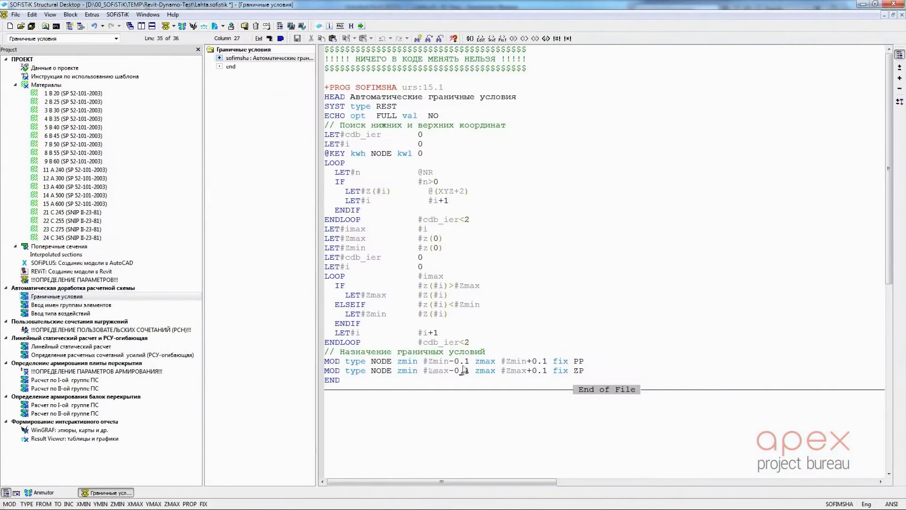
text($)
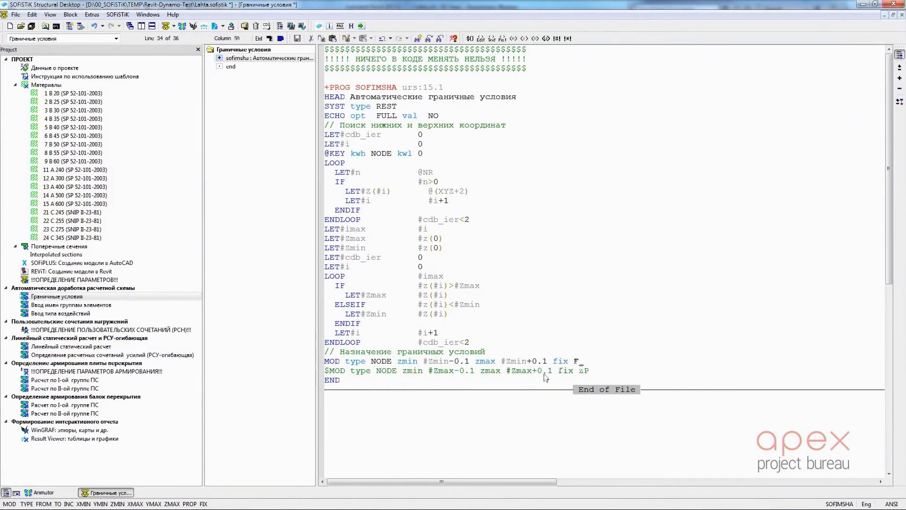
click(71, 493)
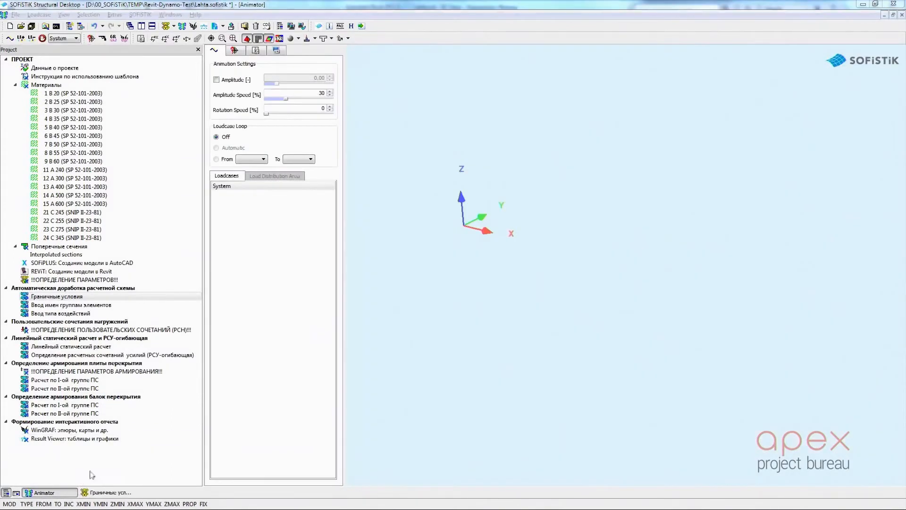
Switch to Revit and accept the SOFiSTiK material mapping and the cross section mapping of 400*600(h)-B30 to B/H = 40 / 60 cm
key(alt+Tab)
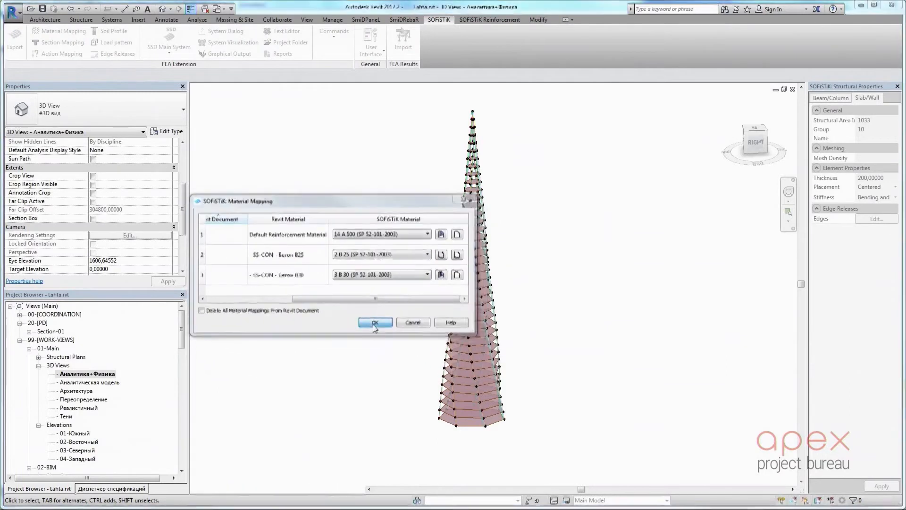
click(376, 323)
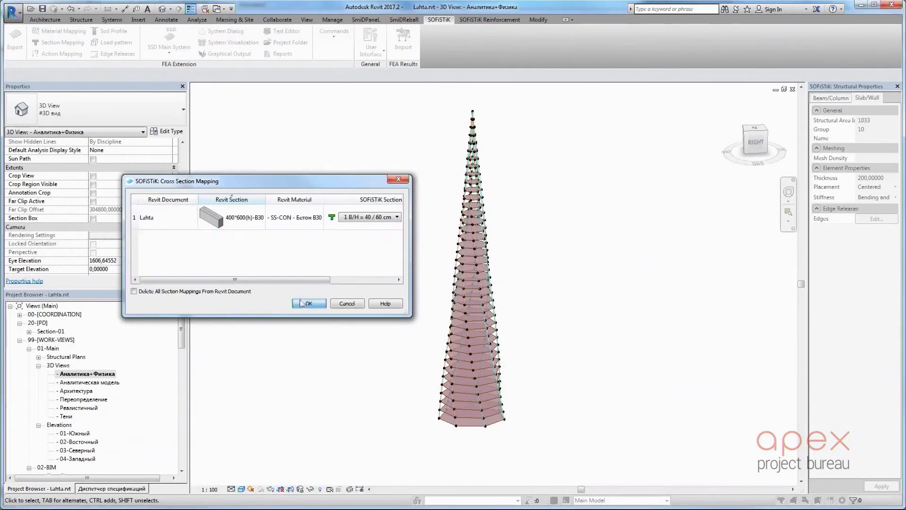
click(309, 303)
Export the tower to SOFiSTiK as a partial system with quadrangle elements and 1.000 m mesh density, and view the mesh in Structural Desktop
click(16, 37)
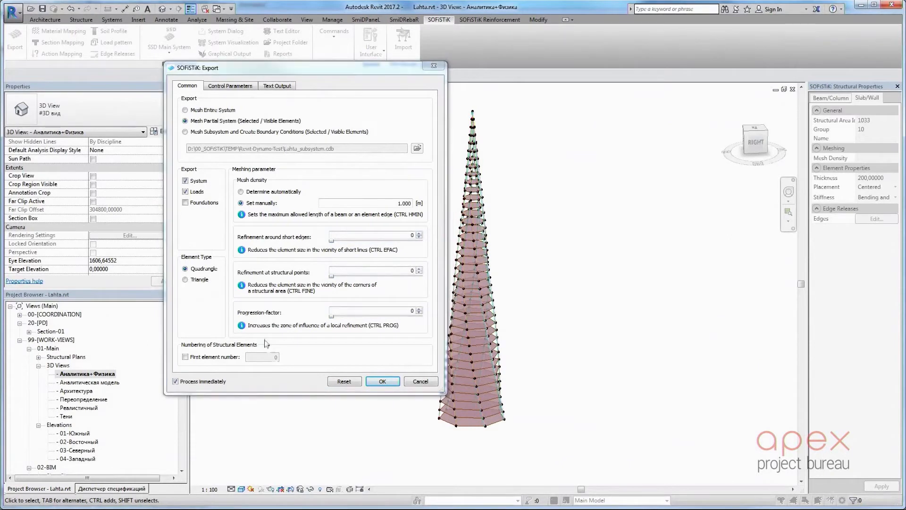
click(382, 382)
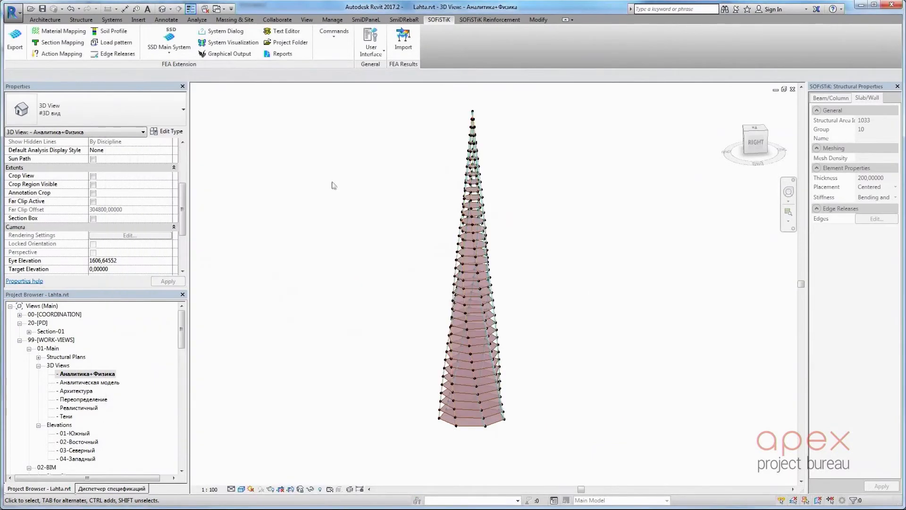
click(212, 52)
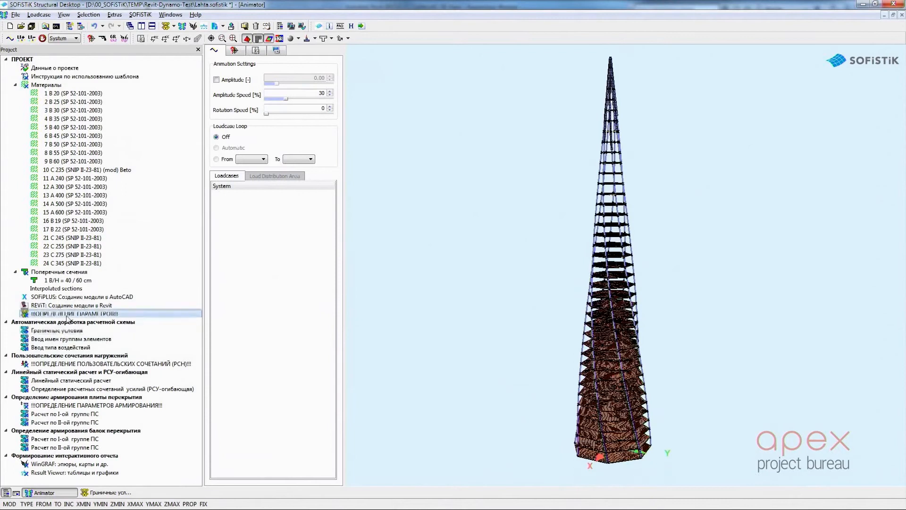
Calculate the !!!ОПРЕДЕЛЕНИЕ ПАРАМЕТРОВ!!! task and the Автоматическая доработка расчетной схемы group
right_click(69, 314)
click(123, 362)
right_click(90, 310)
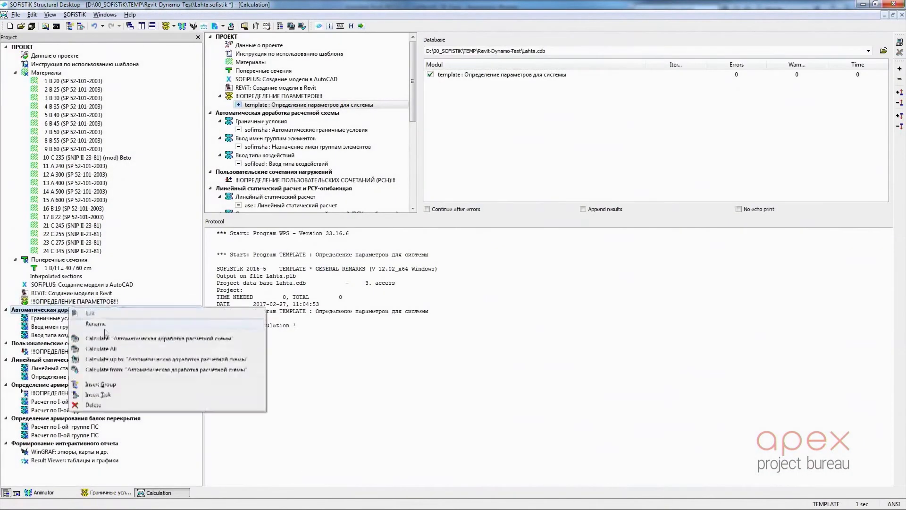
click(96, 360)
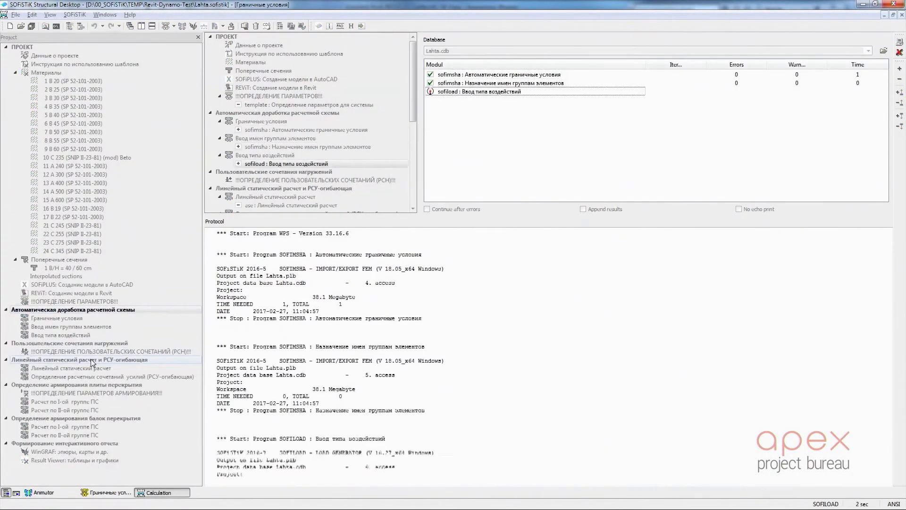
Calculate the Линейный статический расчет и РСУ-огибающая group and view the tower's dead load and displacement envelope load cases in Animator
right_click(91, 361)
click(151, 396)
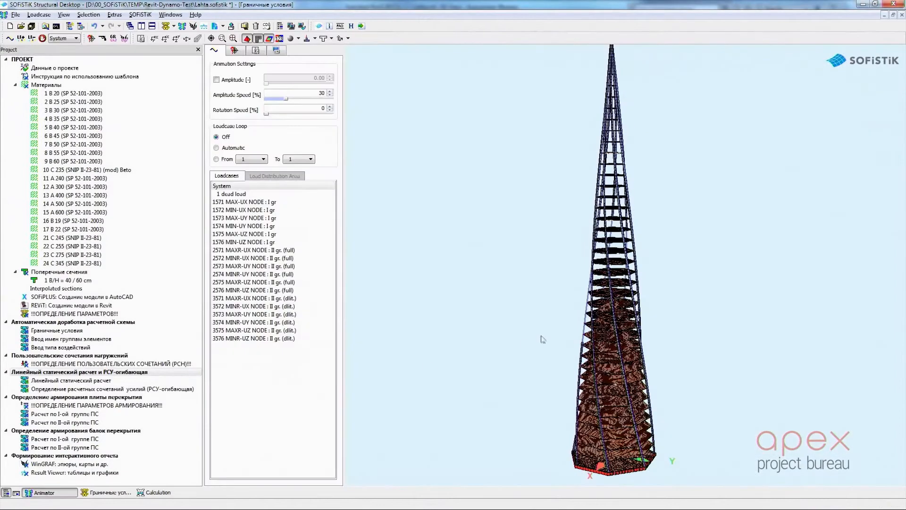
click(233, 193)
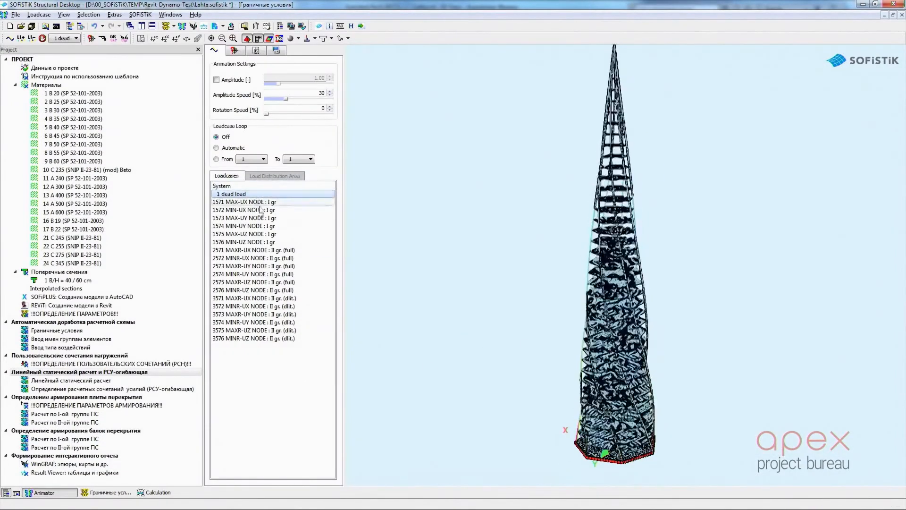
click(283, 283)
click(262, 242)
click(250, 226)
click(234, 194)
drag(690, 272, 574, 252)
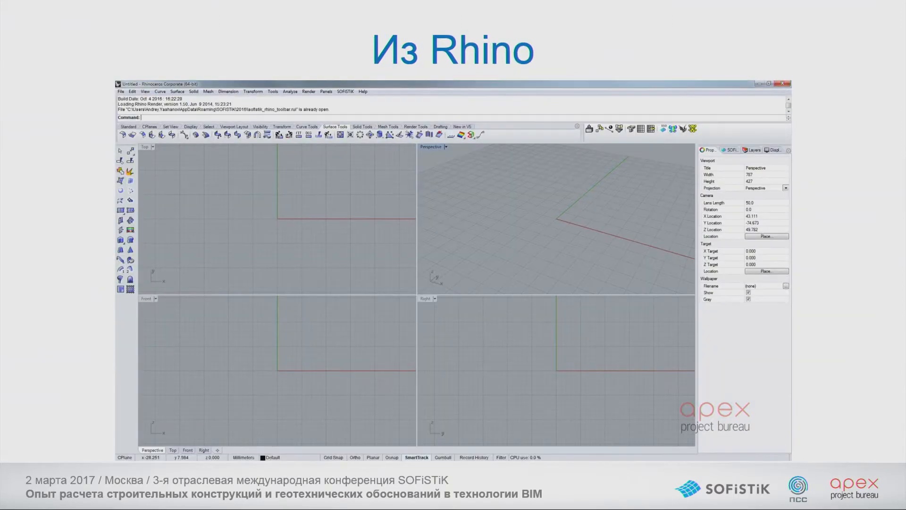
mouse_move(431, 285)
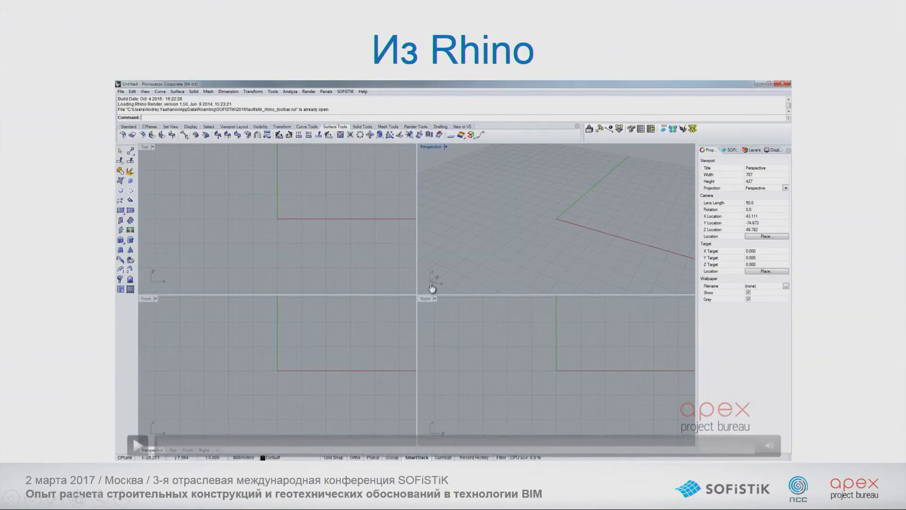
click(311, 294)
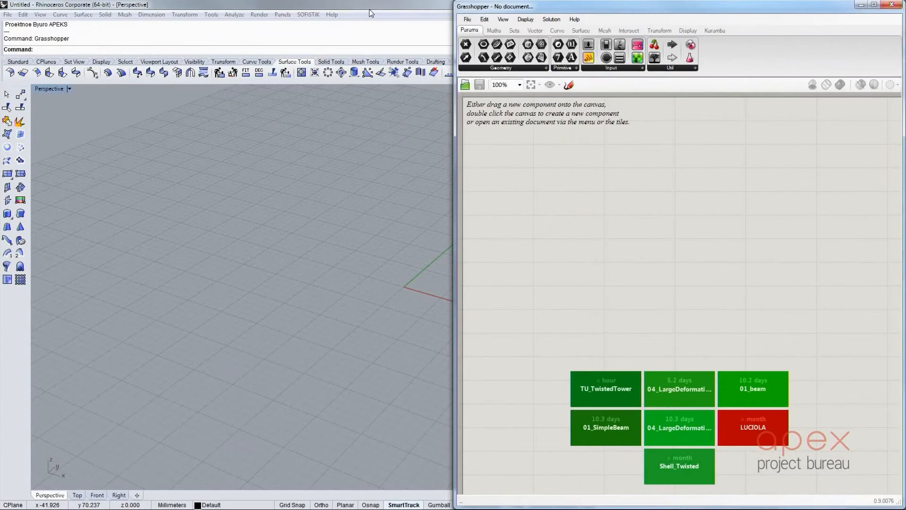
Place the Rhino and Grasshopper windows side by side and widen Rhino's Perspective viewport slightly
click(369, 9)
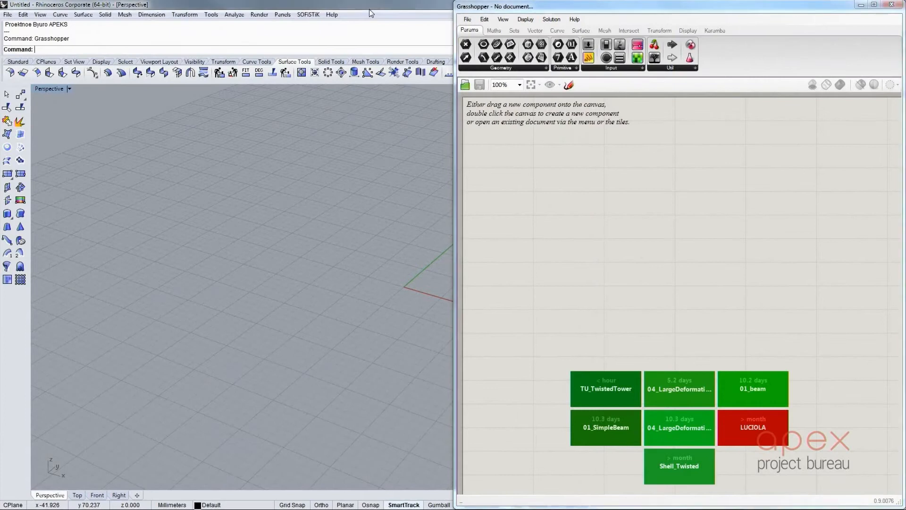
key(super+Left)
drag(328, 110, 338, 109)
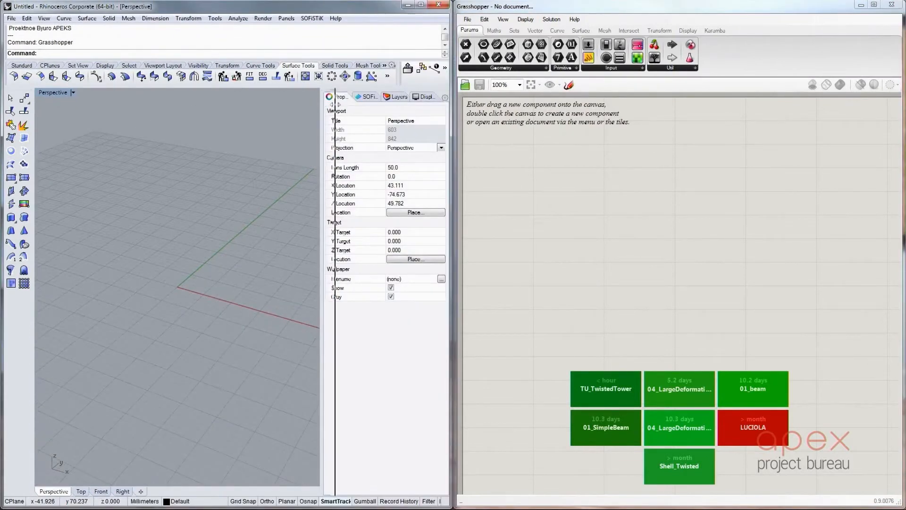
Open the TU_TwistedTower definition in Grasshopper and turn on shaded preview of the tower geometry
click(585, 201)
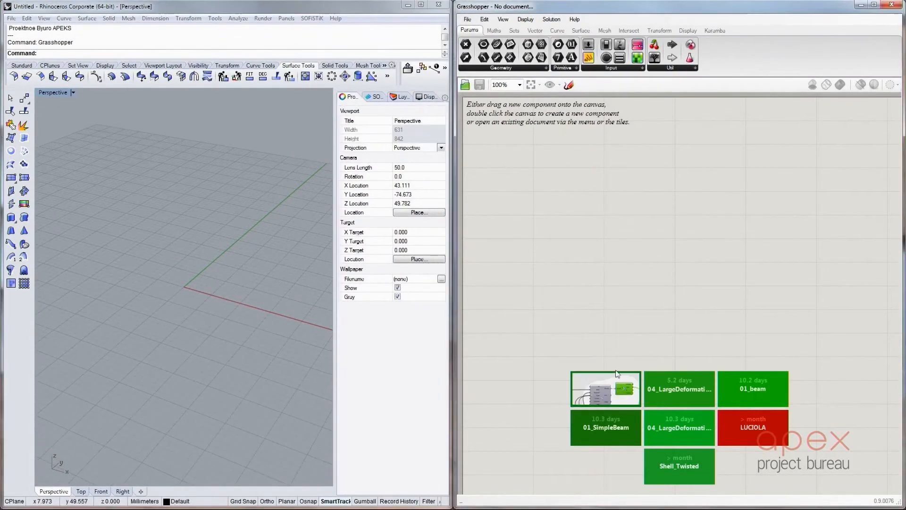
scroll(670, 218, down, 8)
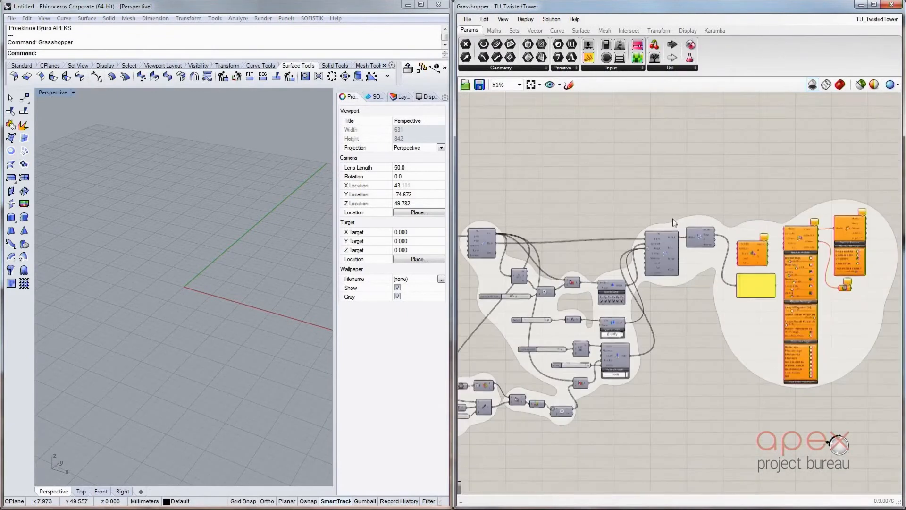
click(841, 85)
scroll(208, 347, down, 8)
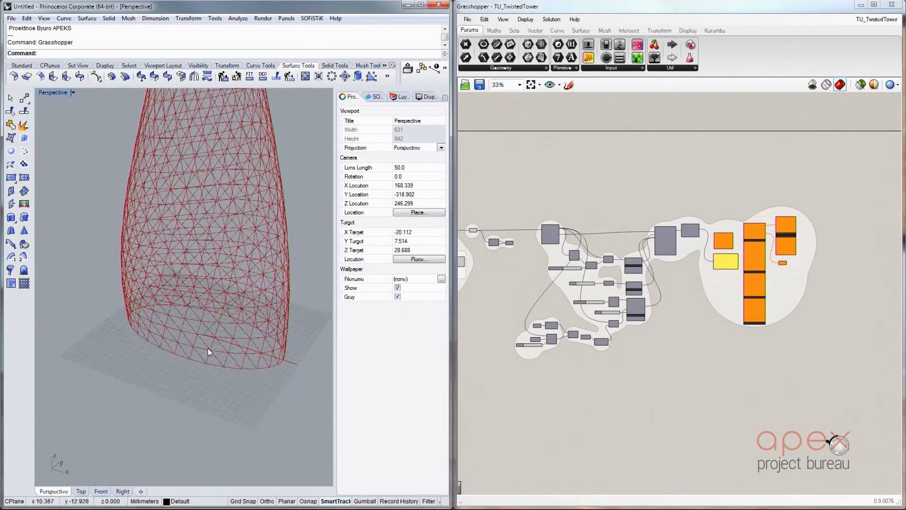
scroll(204, 305, up, 10)
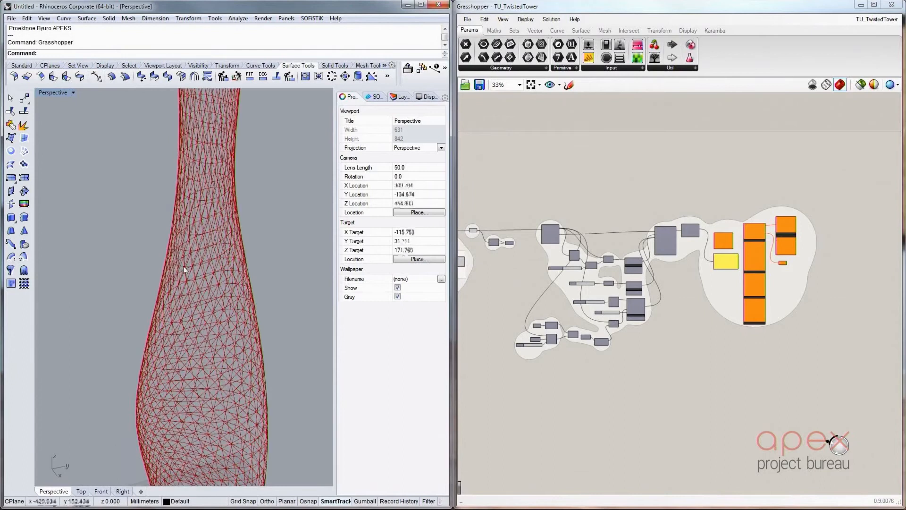
right_drag(196, 315, 225, 317)
scroll(772, 336, down, 7)
scroll(614, 312, up, 13)
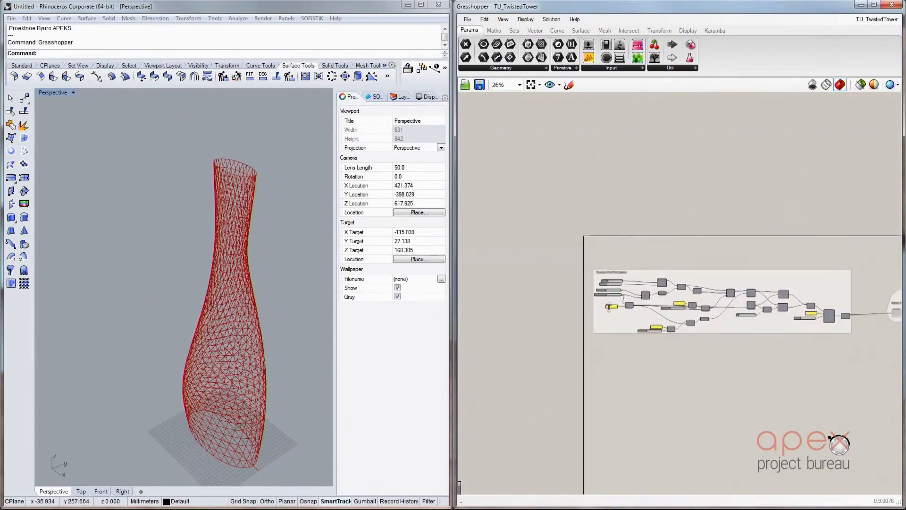
Adjust several sliders in the geometry group of the definition to vary the twisted tower's shape
scroll(685, 189, up, 4)
mouse_move(677, 179)
mouse_down()
mouse_move(659, 179)
mouse_move(682, 179)
mouse_up()
drag(628, 208, 628, 208)
drag(614, 312, 627, 308)
mouse_move(619, 270)
mouse_down()
mouse_move(656, 267)
mouse_move(606, 267)
mouse_move(617, 267)
mouse_up()
Connect the analysis component's Model output to the Model inputs of the beam forces component and the component with Display Scales
scroll(513, 314, down, 5)
scroll(866, 322, up, 5)
right_drag(866, 323, 676, 341)
scroll(676, 341, down, 2)
scroll(873, 368, up, 3)
right_drag(873, 368, 721, 356)
scroll(661, 319, down, 6)
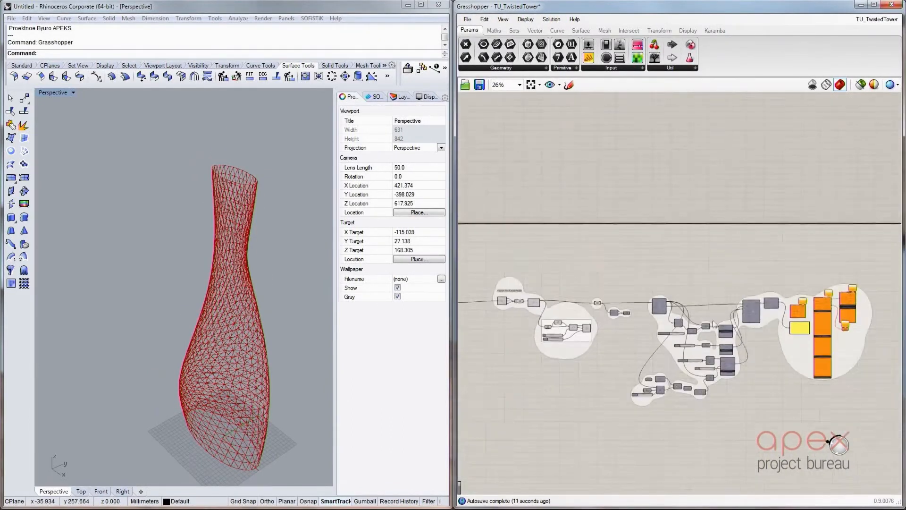
scroll(712, 324, up, 10)
drag(531, 175, 662, 256)
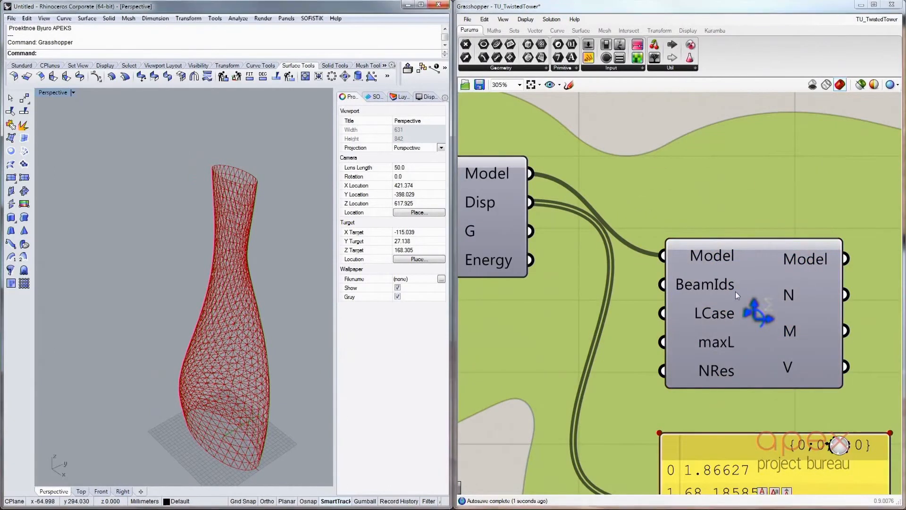
scroll(736, 291, down, 5)
scroll(614, 265, up, 3)
scroll(646, 250, down, 3)
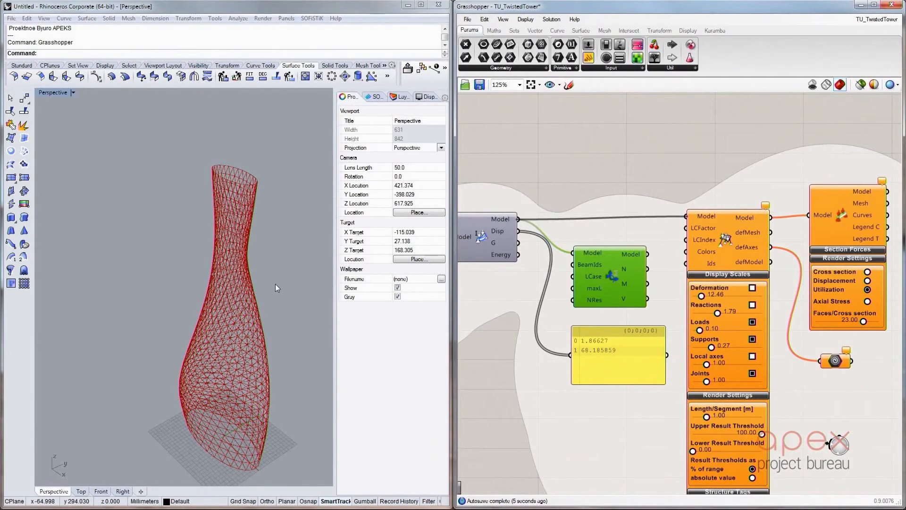
Set the beam rendering to Axial Stress, and in the display scales switch Loads off and Deformation on
right_drag(287, 302, 306, 287)
click(733, 310)
scroll(722, 288, down, 2)
scroll(763, 443, up, 4)
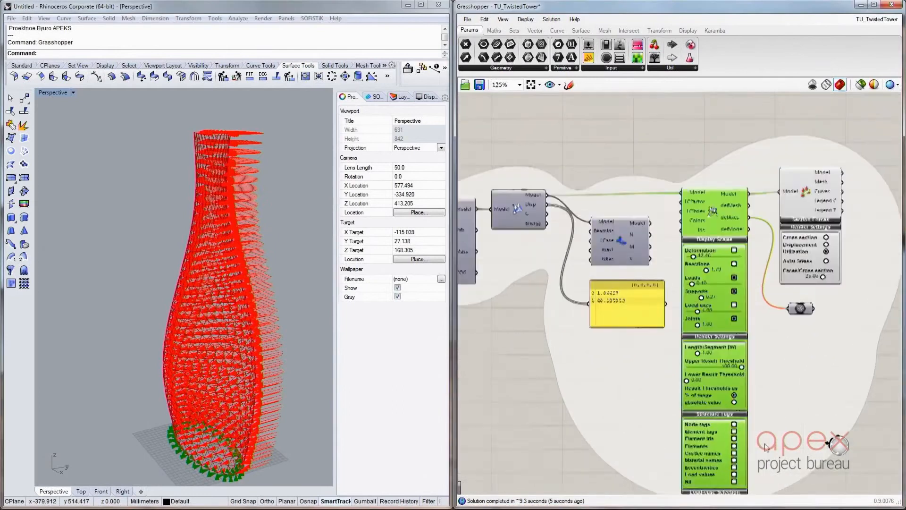
scroll(706, 386, down, 2)
click(817, 184)
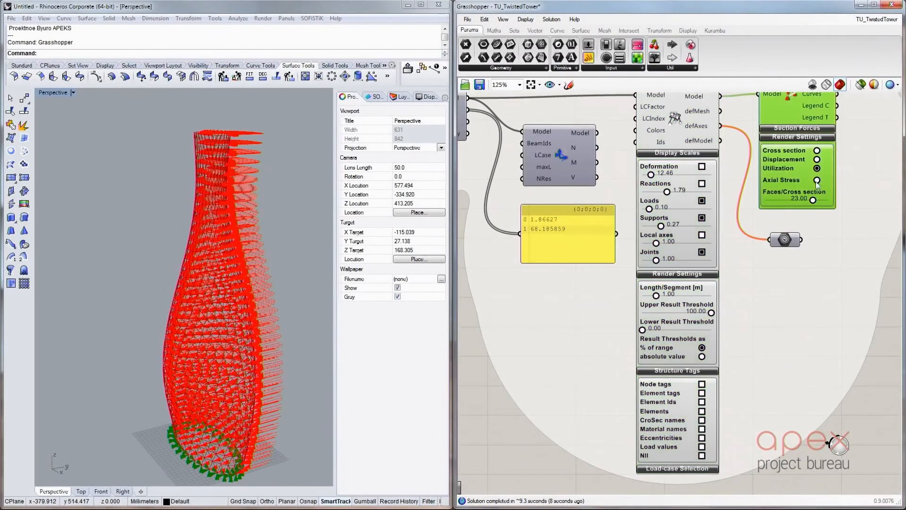
click(702, 200)
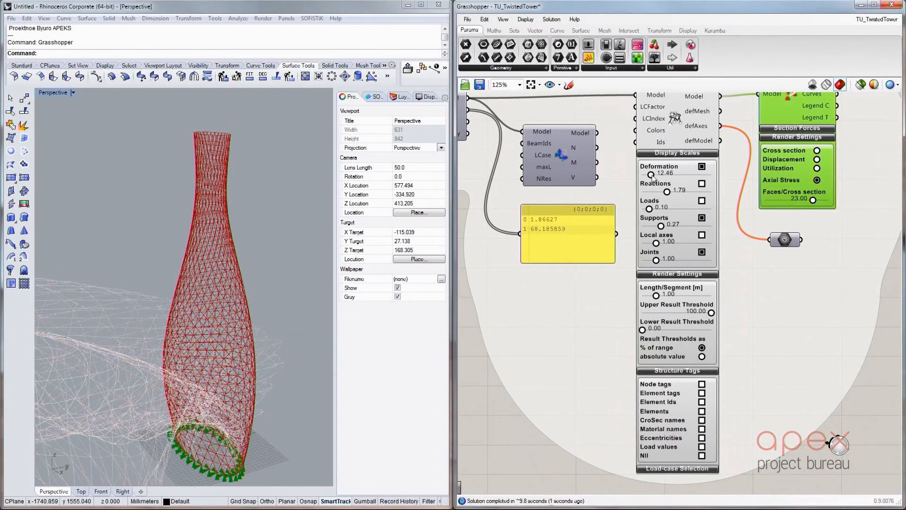
Reduce the Deformation display scale to 2.39 and check the deformed tower in shaded preview
drag(650, 175, 648, 175)
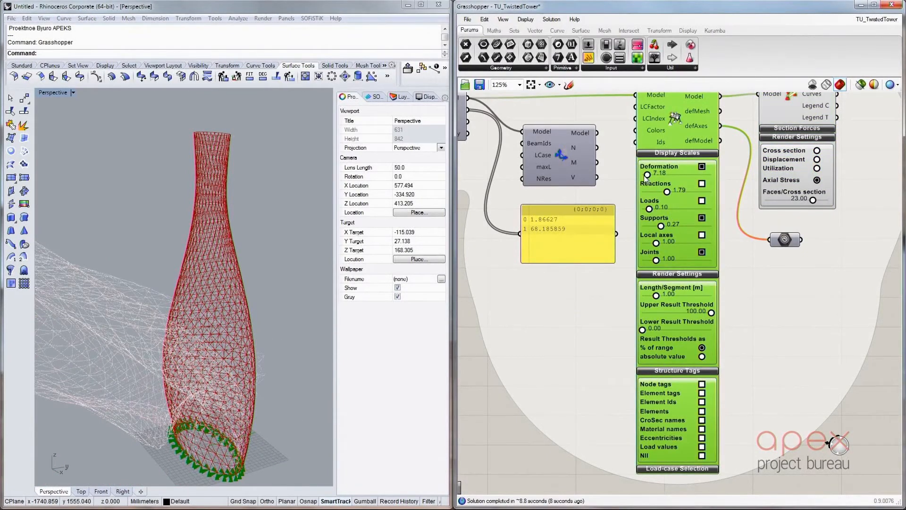
drag(646, 178, 643, 177)
mouse_move(247, 236)
right_down()
mouse_move(190, 241)
mouse_move(248, 244)
right_up()
click(841, 88)
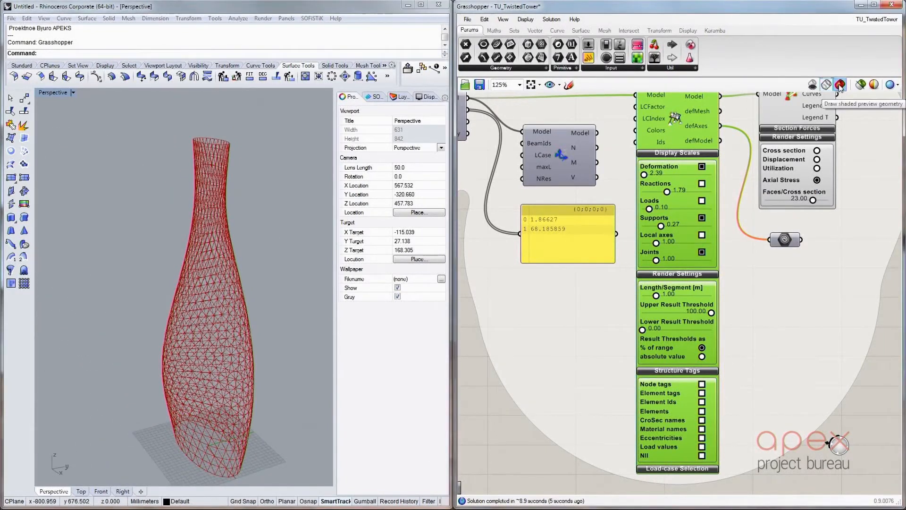
click(841, 87)
right_drag(166, 243, 227, 241)
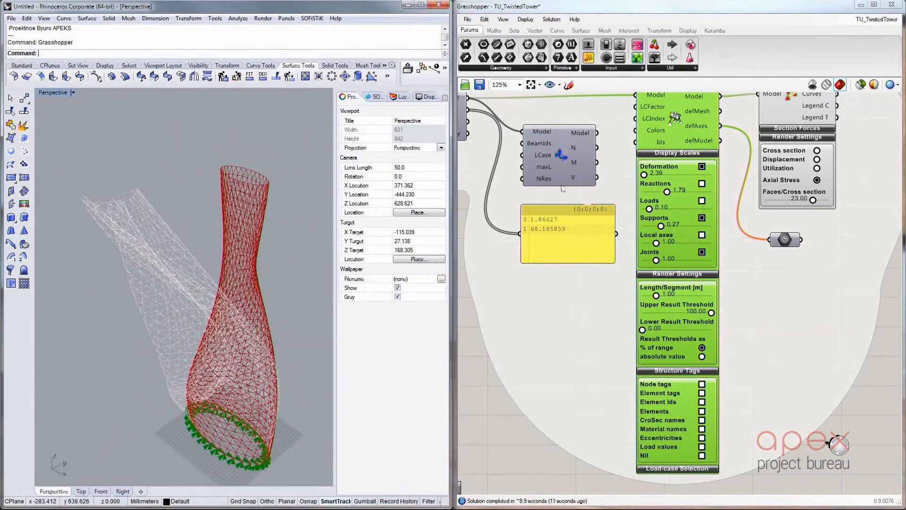
Disconnect all wires from the analysis component's Model output
scroll(578, 211, up, 2)
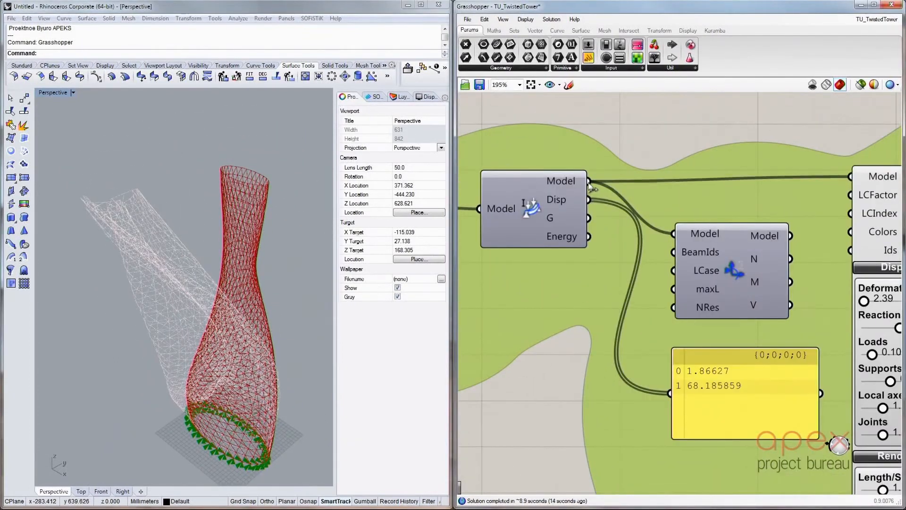
right_click(591, 182)
mouse_move(609, 205)
click(694, 209)
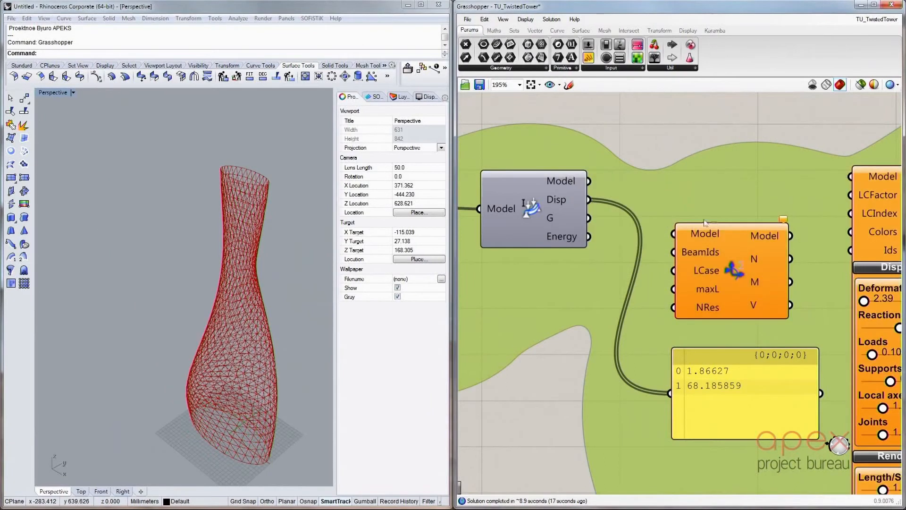
Bake the analysis component to the Default layer and turn off the Grasshopper geometry preview
right_click(532, 205)
click(563, 251)
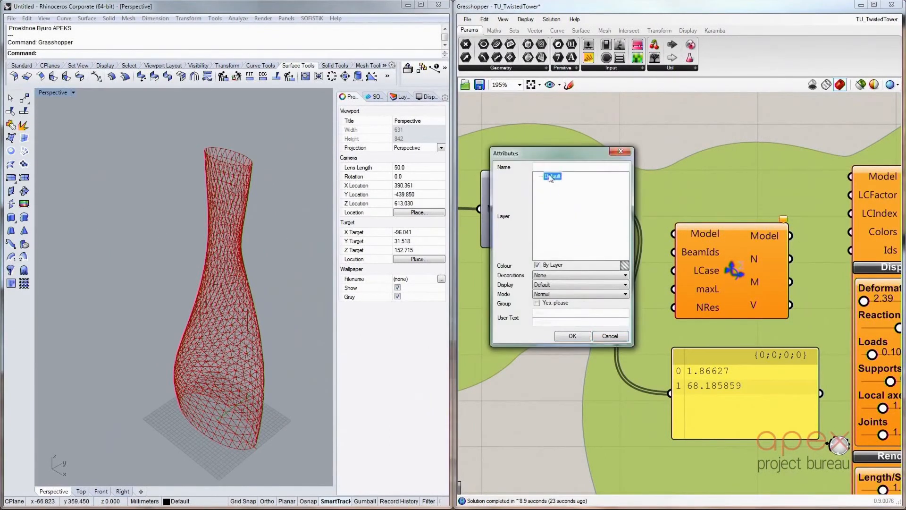
click(573, 335)
click(826, 85)
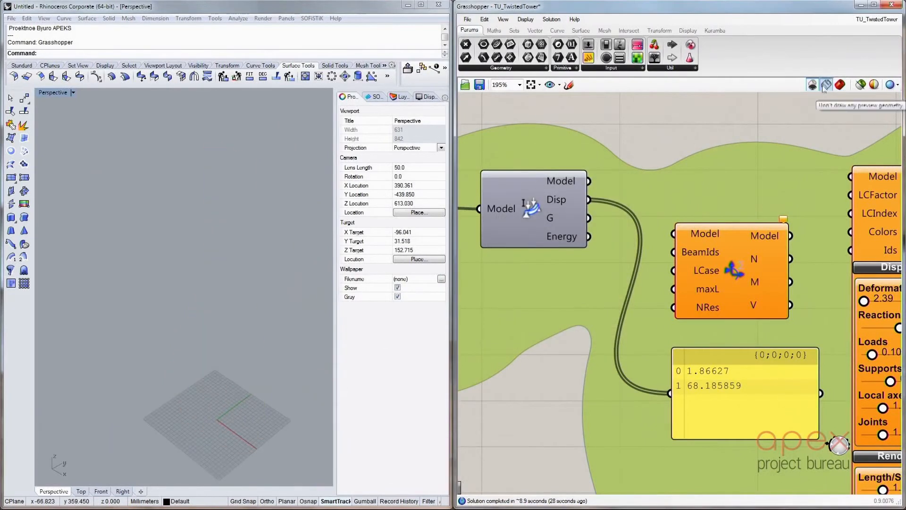
Bake the assembled model component so the tower's geometry exists in Rhino, and inspect the baked curves
right_click(537, 198)
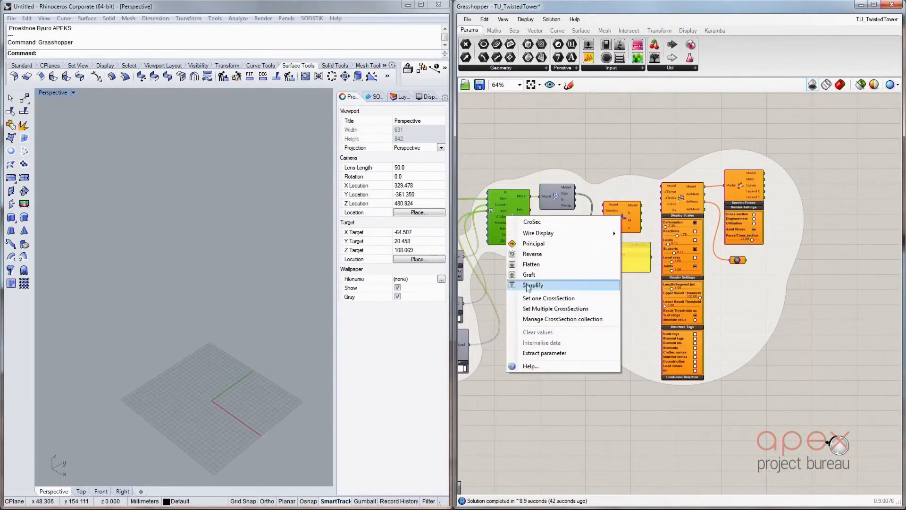
click(573, 298)
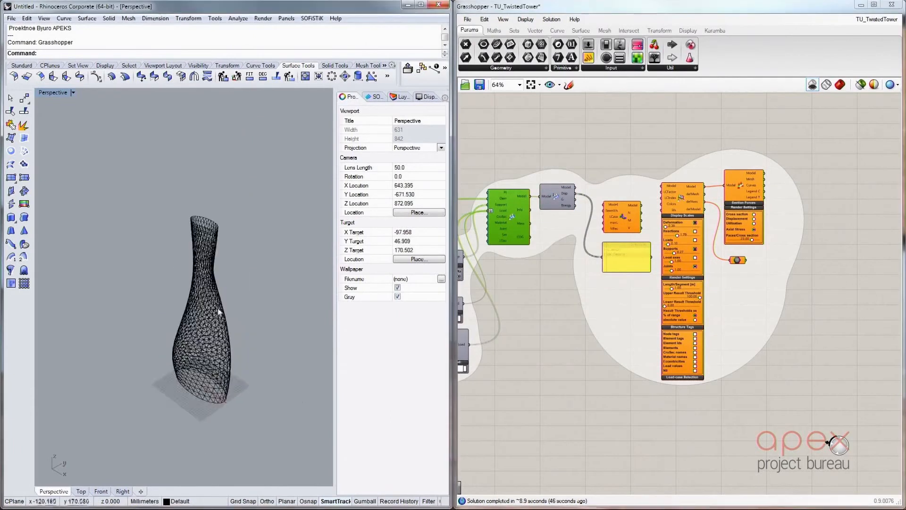
scroll(226, 258, up, 3)
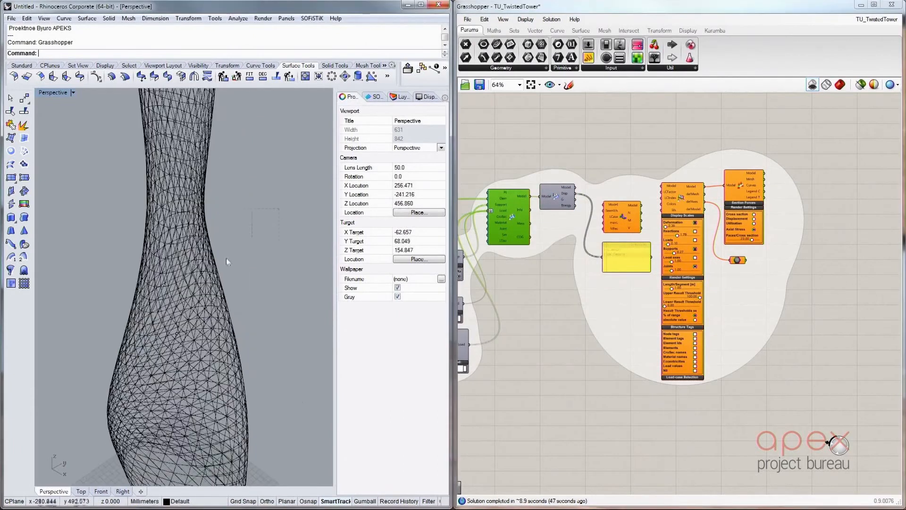
drag(225, 257, 130, 290)
scroll(254, 269, down, 6)
click(254, 266)
mouse_move(259, 260)
right_down()
mouse_move(203, 260)
mouse_move(247, 251)
right_up()
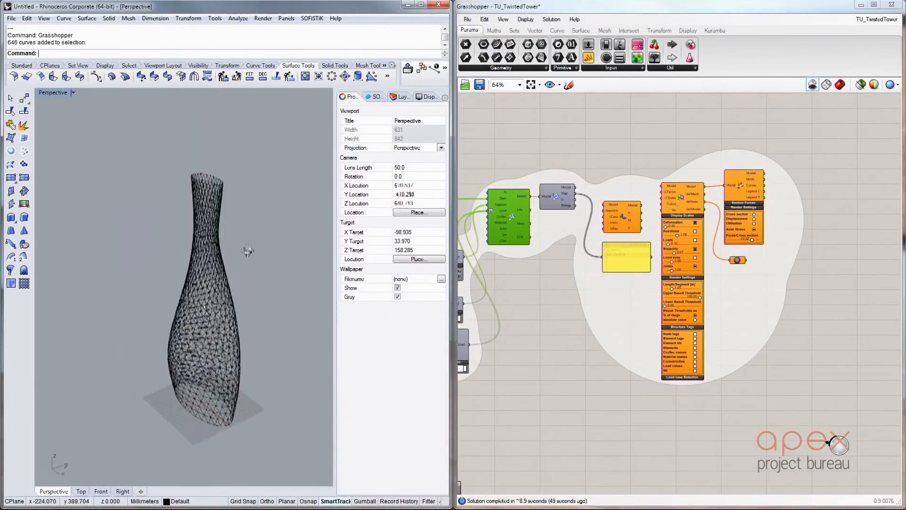
Select all baked geometry, define the curves as SOFiSTiK structural curves and set their element type to Centric beam
key(ctrl+a)
click(377, 97)
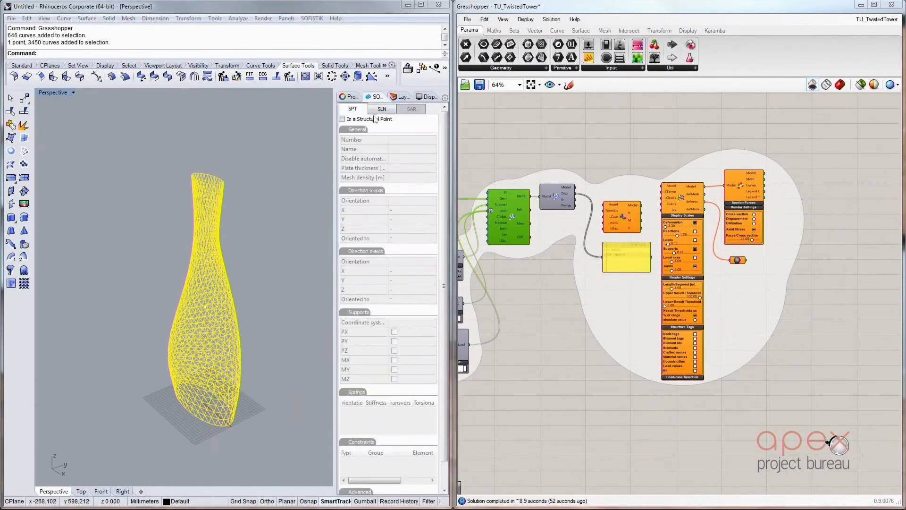
click(382, 109)
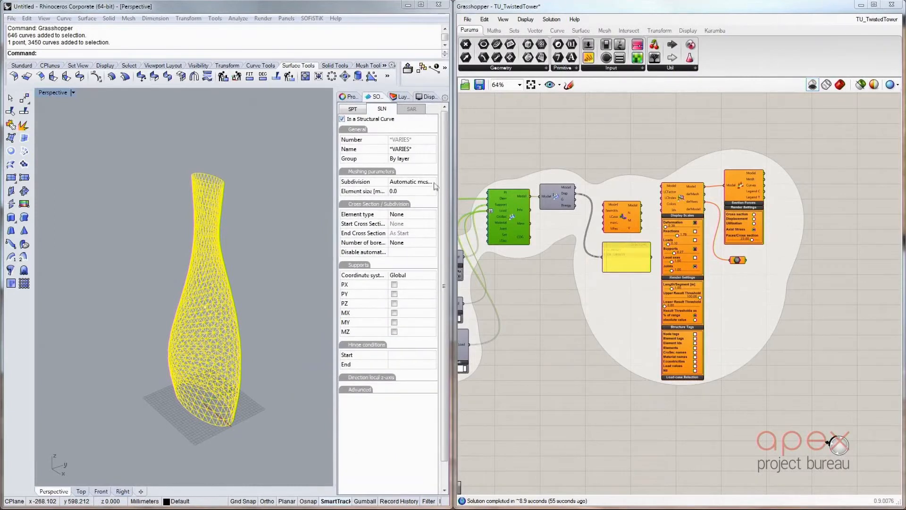
click(432, 214)
click(429, 230)
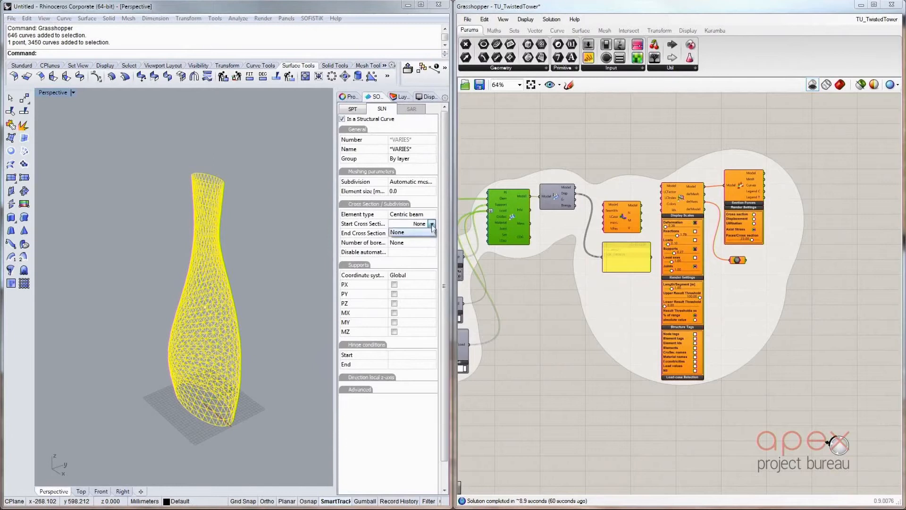
Save the Rhino model as 1.3dm in the tower folder, replacing the existing file
click(11, 18)
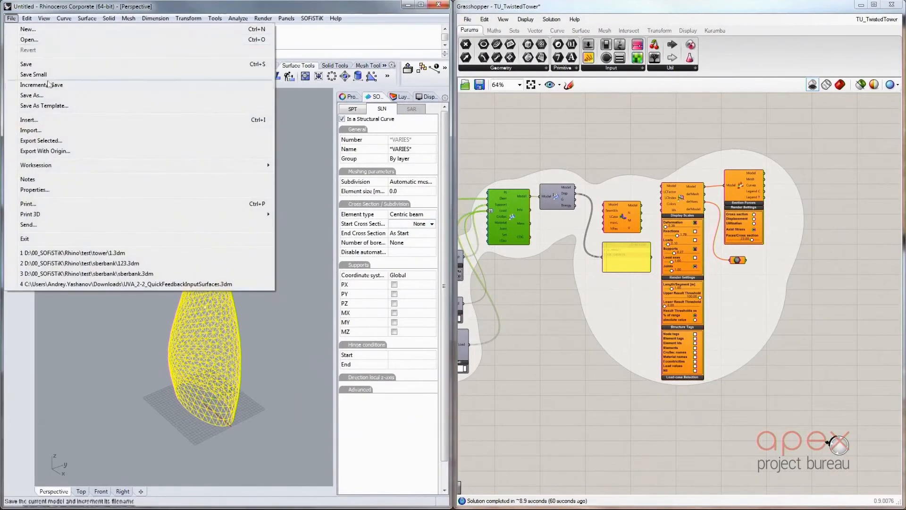
click(46, 64)
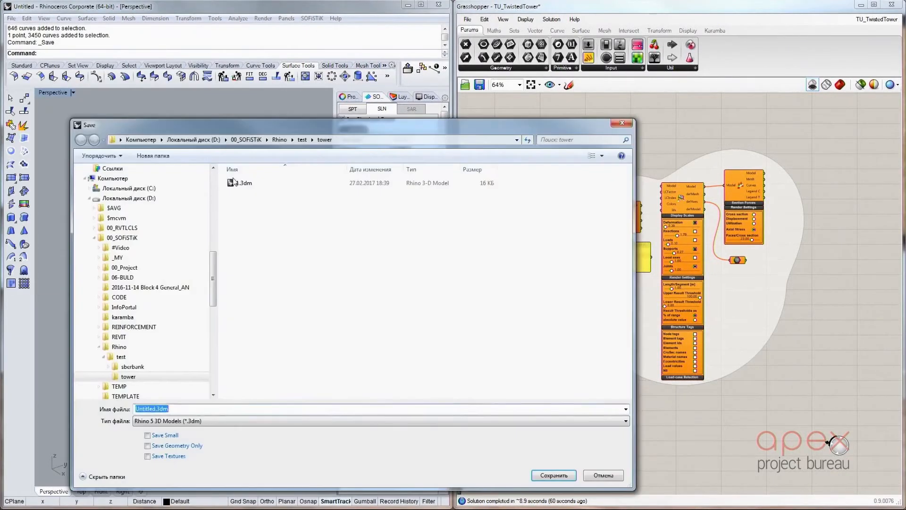
click(554, 475)
click(481, 262)
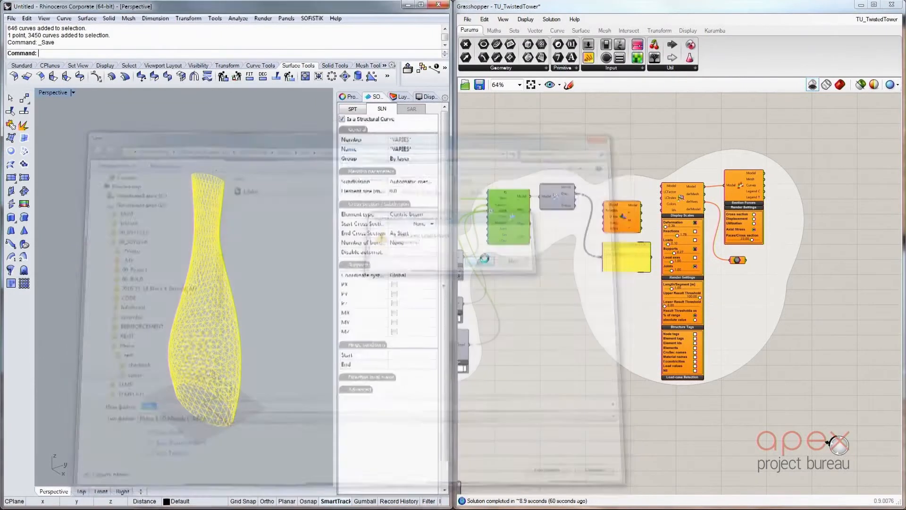
Assign 1: D 20 cm as the start cross section of the selected structural curves and clear the selection
click(433, 225)
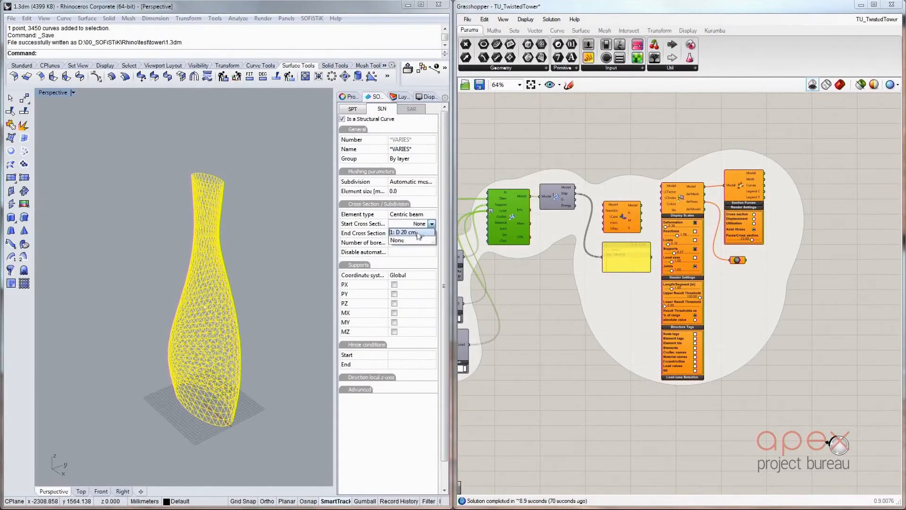
click(285, 285)
scroll(243, 344, up, 2)
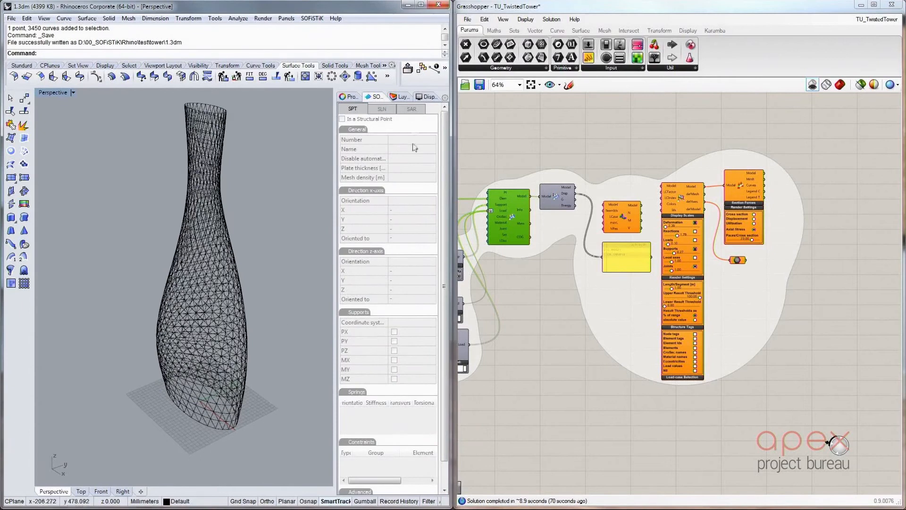
Export the entire tower system to SOFiSTiK with automatic mesh density, quadrangle elements and immediate processing
click(349, 97)
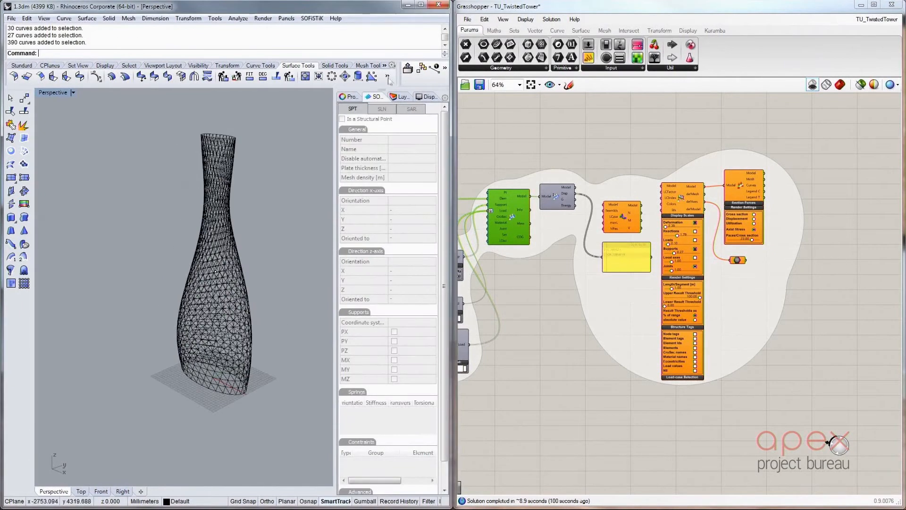
click(408, 68)
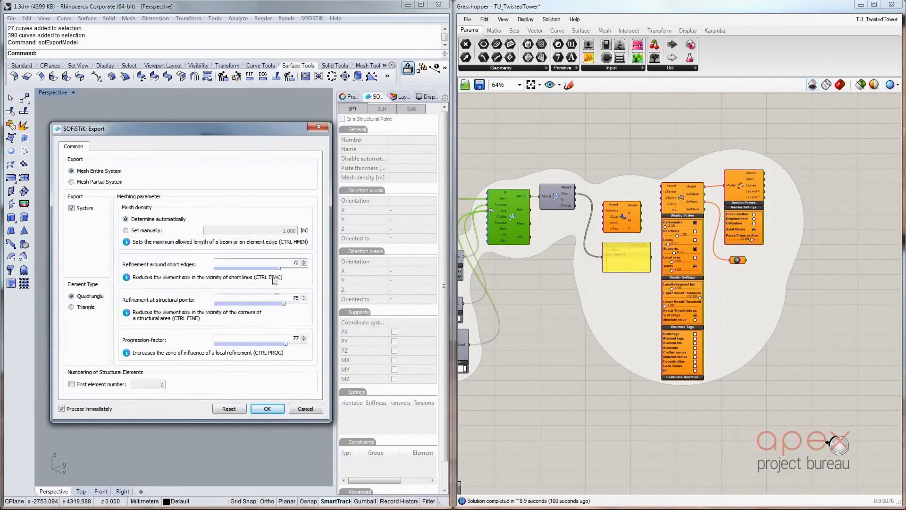
click(267, 408)
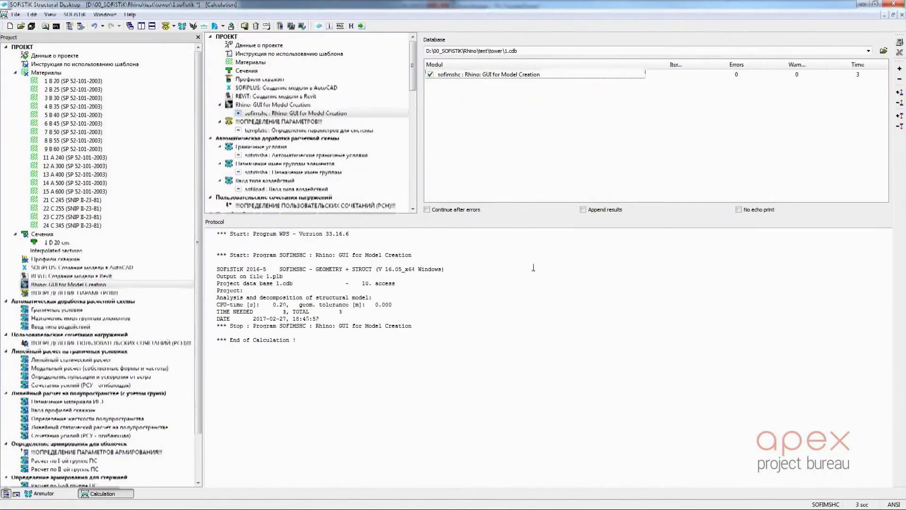
Show the exported tower in SOFiSTiK's Animator and examine its beam mesh beside the Rhino model
click(71, 494)
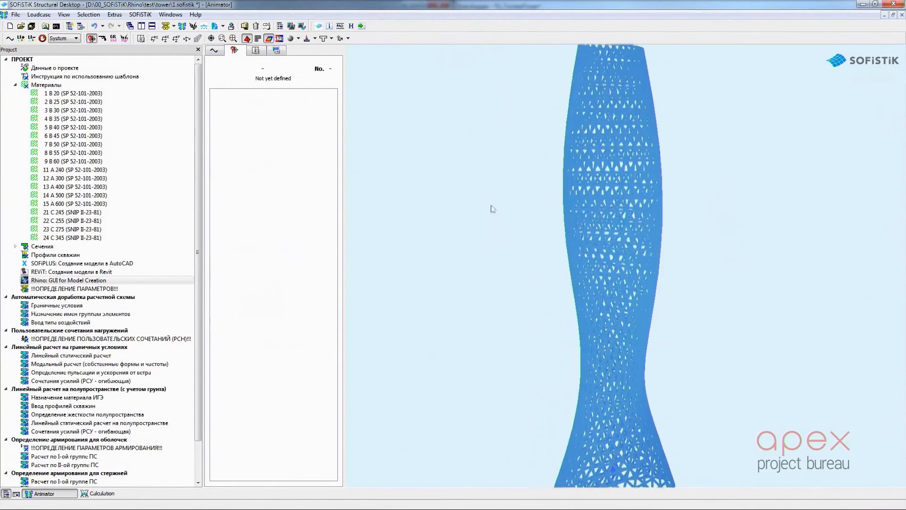
click(324, 39)
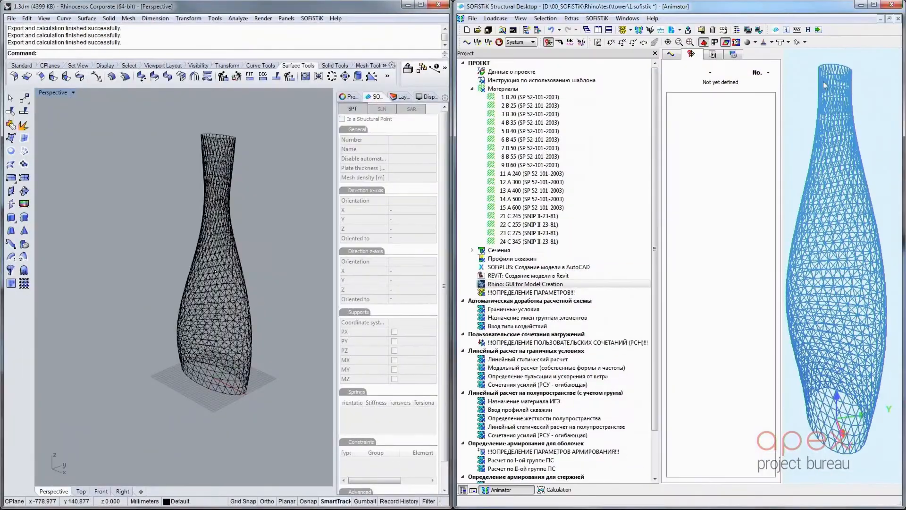
drag(661, 90, 563, 90)
middle_drag(802, 233, 777, 241)
right_click(811, 233)
click(851, 250)
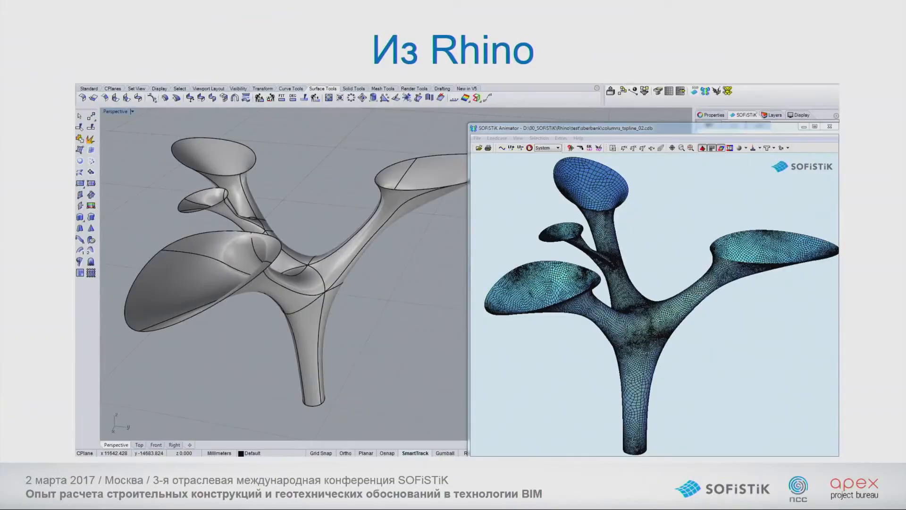
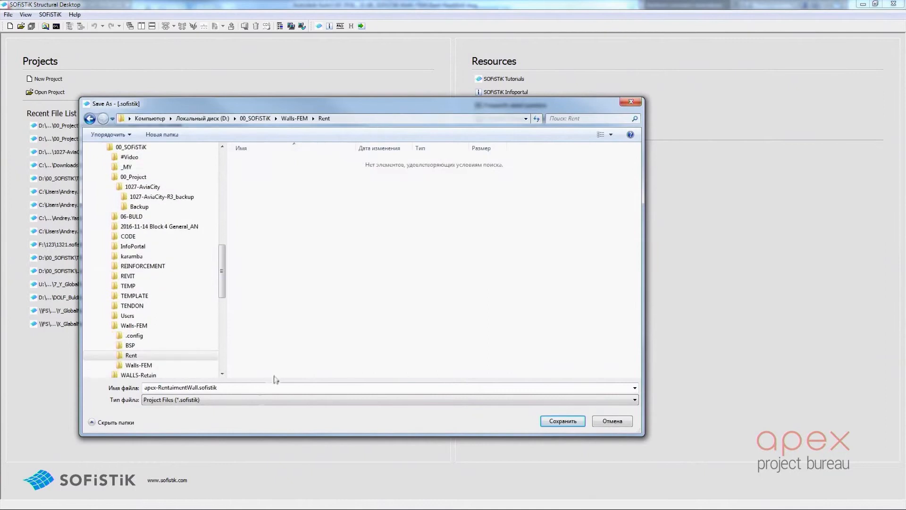
Save the new project as RentWall in the Walls-FEM Rent folder and accept the 2D Wall project information
click(255, 414)
click(262, 161)
click(194, 387)
click(194, 387)
key(BackSpace)
key(BackSpace)
key(BackSpace)
click(415, 267)
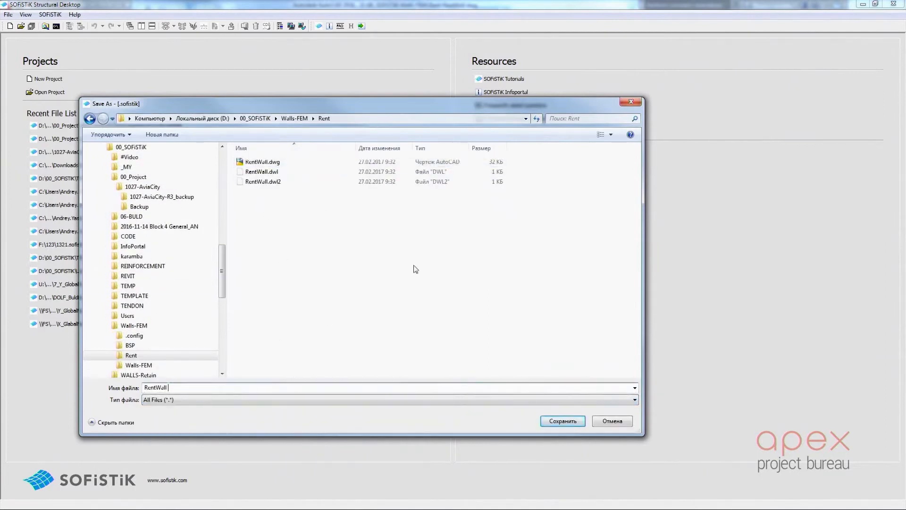
click(563, 422)
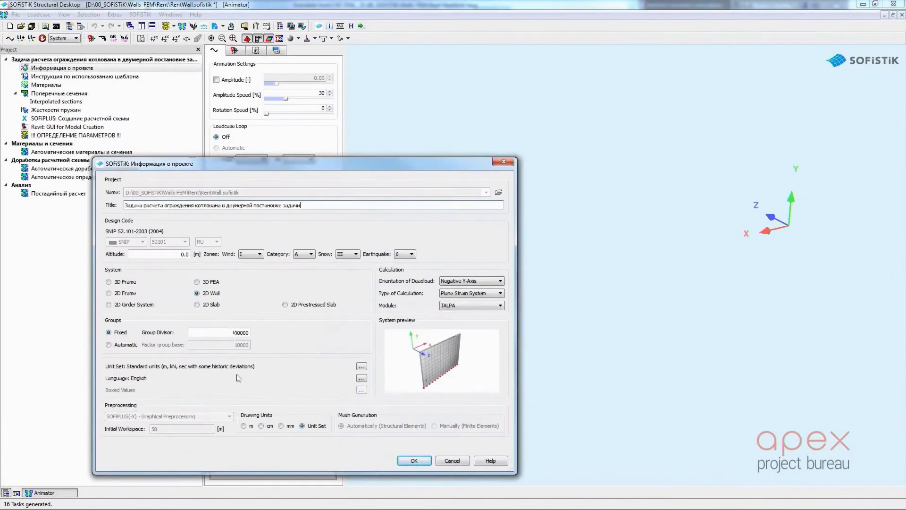
click(414, 460)
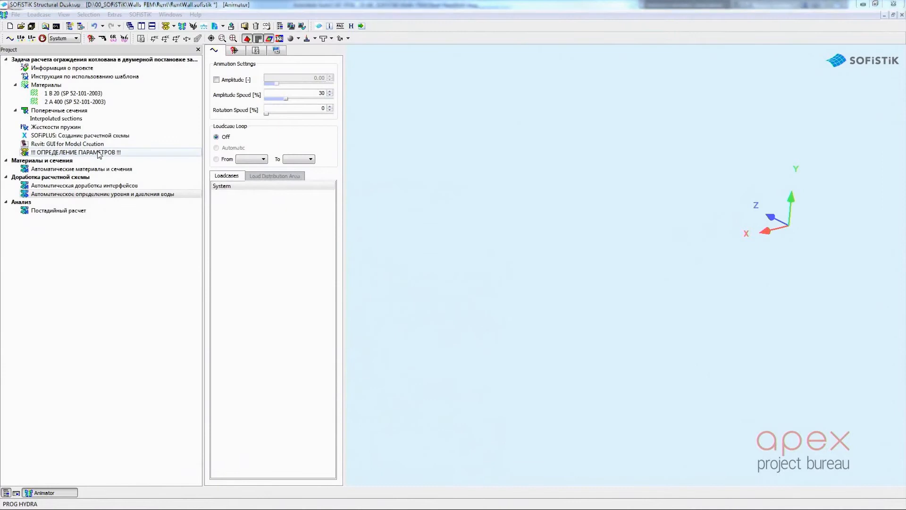
In the parameter definition task, set the number of soil elements to 4 and remove the №5 material column
double_click(98, 153)
click(358, 182)
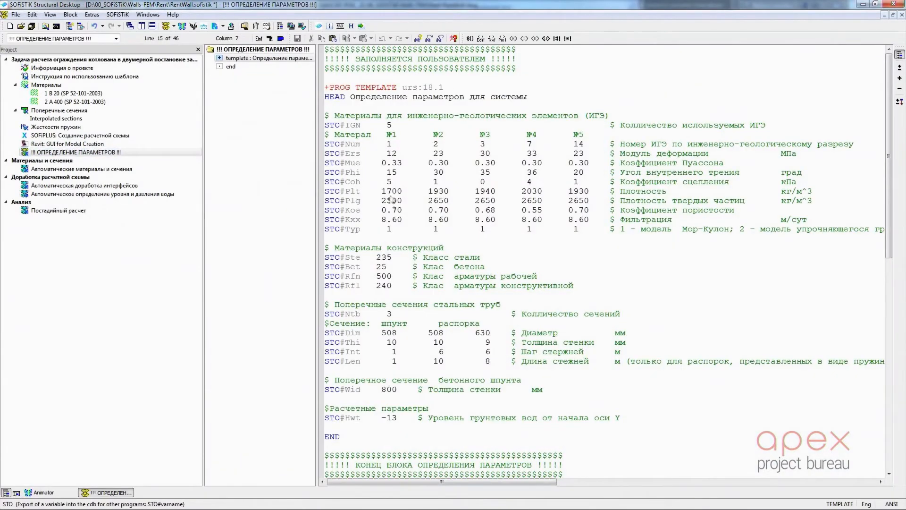
text(4)
alt+drag(567, 135, 597, 235)
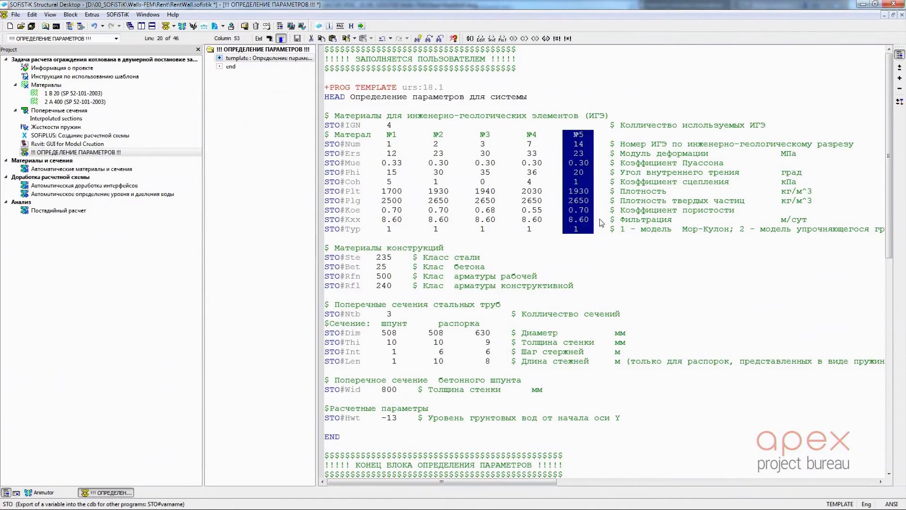
key(Delete)
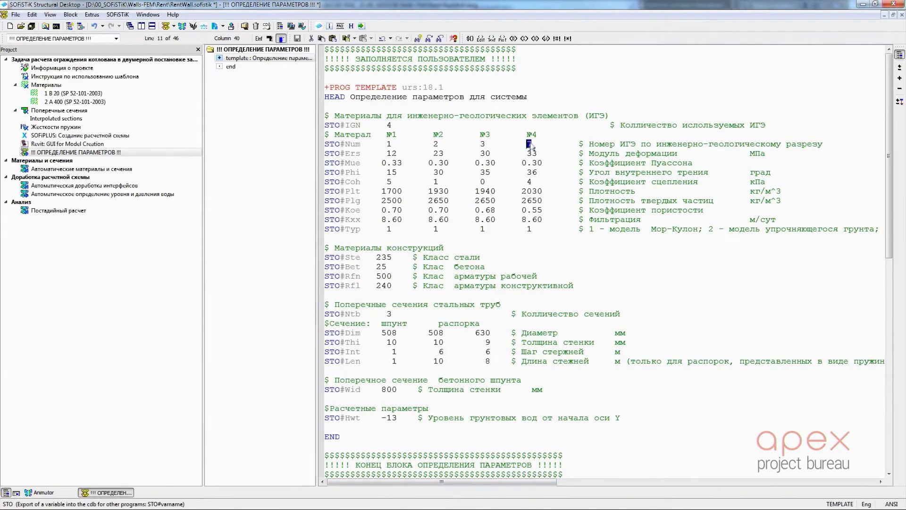
Renumber the fourth soil as 4, set the Ers moduli to 18, 25, 32 and 28, and the first two Phi angles to 10 and 12
double_click(391, 154)
text(18)
text(28)
text(10)
double_click(446, 173)
text(12)
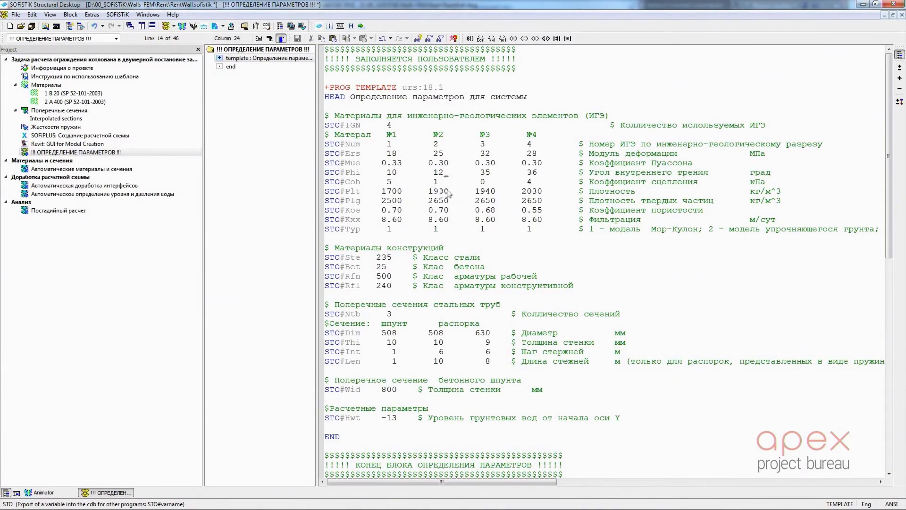
double_click(393, 184)
Set the structural steel class to 245 and the concrete class to 30
scroll(402, 221, down, 2)
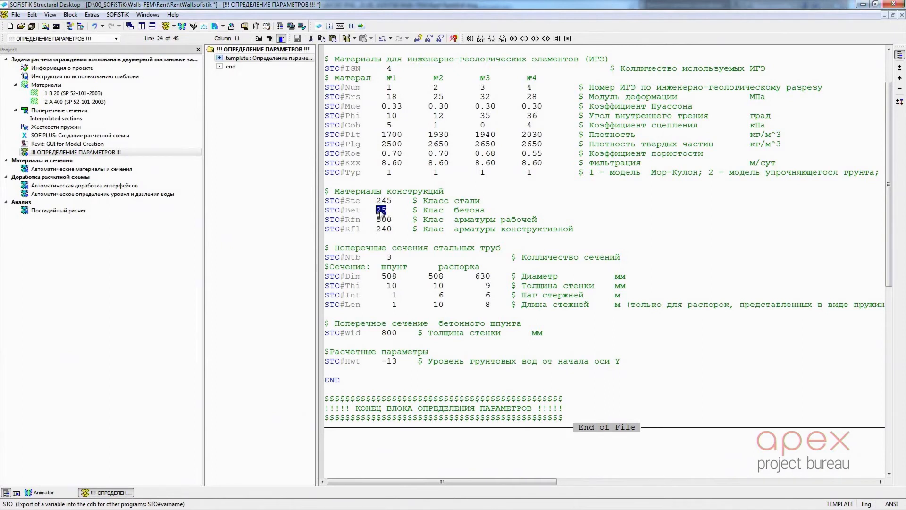
text(30)
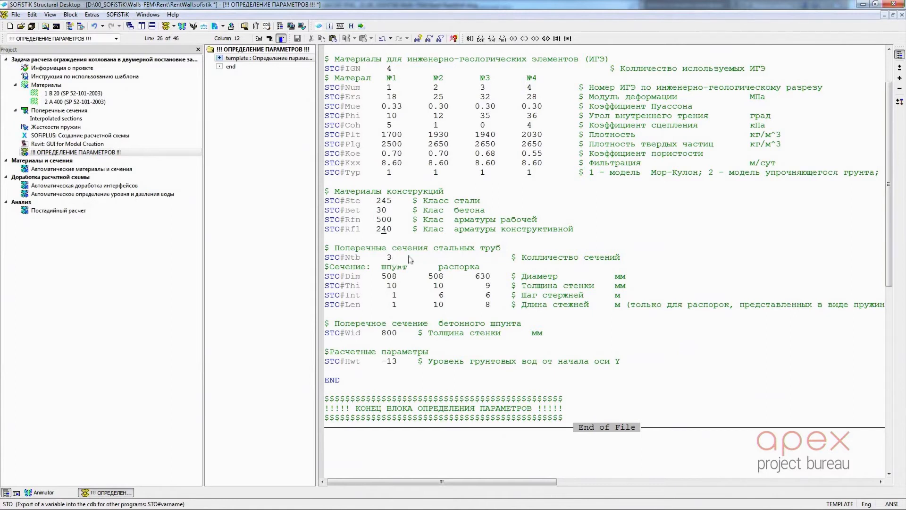
Set the number of steel pipe sections to 2 and remove the third section's column of values
scroll(406, 255, down, 2)
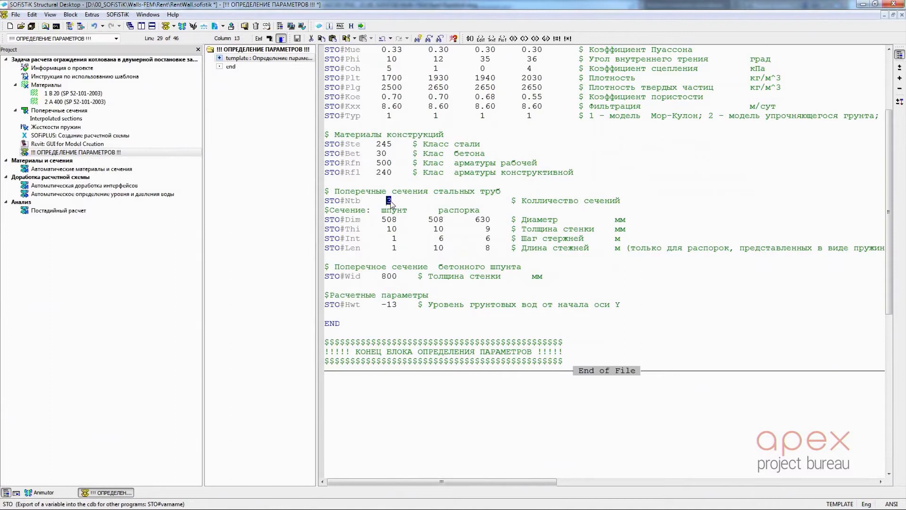
drag(467, 222, 493, 256)
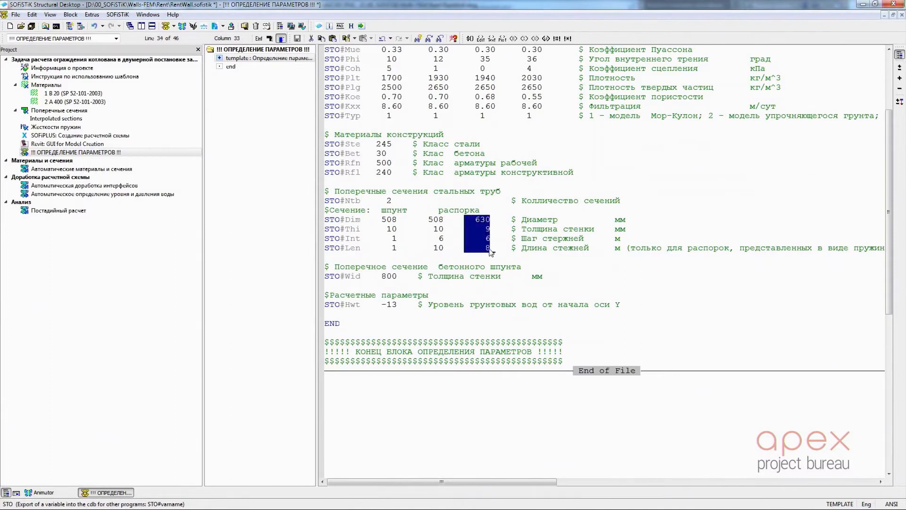
key(Delete)
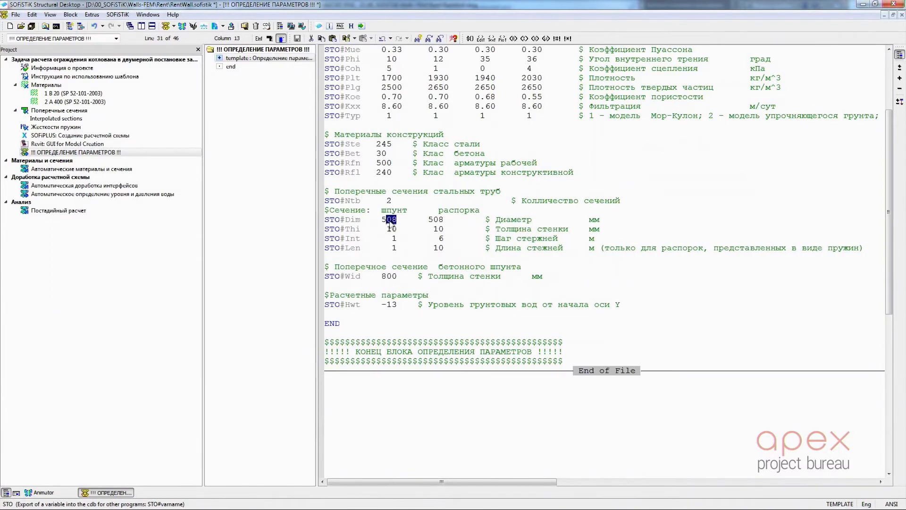
Give the sheet pile diameter 512, spacing 6 and length 22, and the strut wall thickness 8 and length 20
text(12)
click(438, 224)
click(443, 230)
text(8)
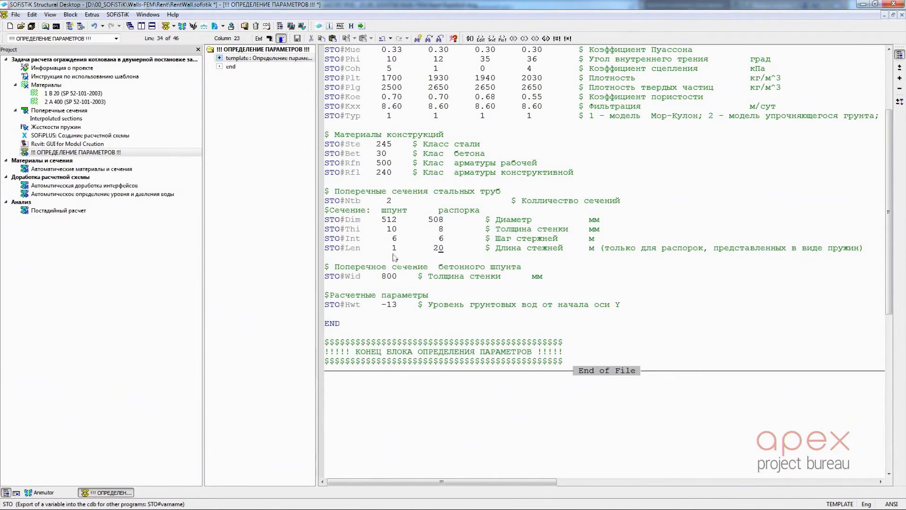
text(22)
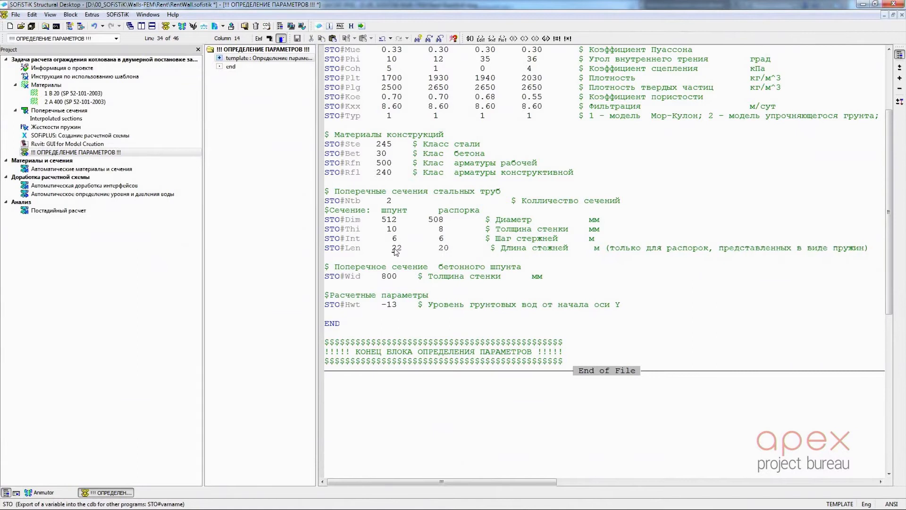
key(BackSpace)
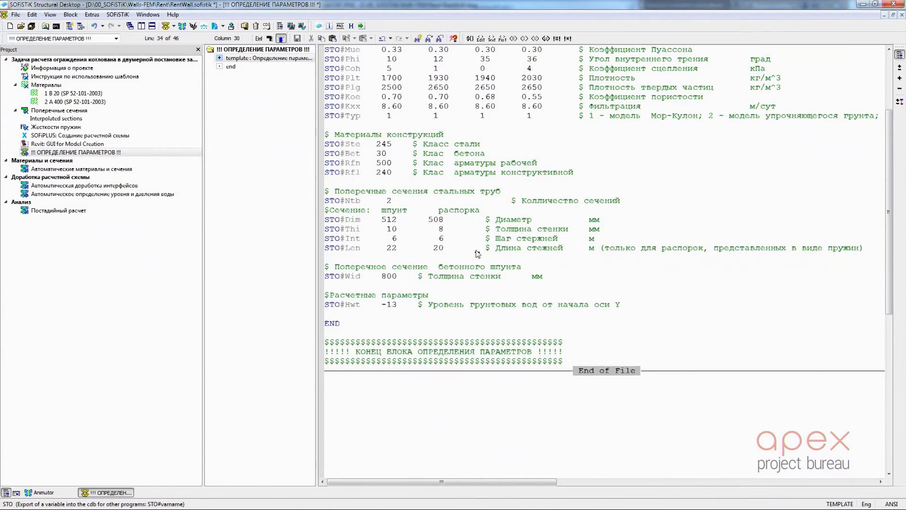
Set the groundwater level parameter Hwt to -15
scroll(477, 254, down, 1)
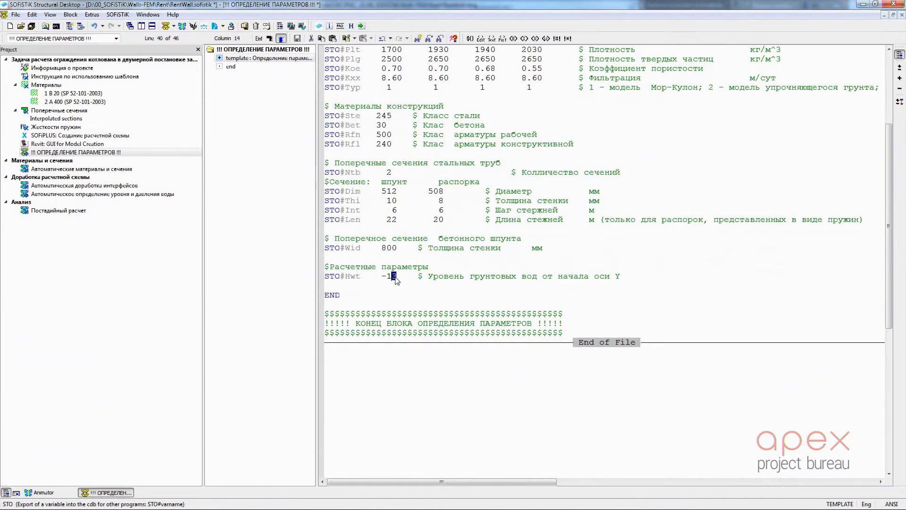
click(421, 279)
scroll(423, 280, up, 5)
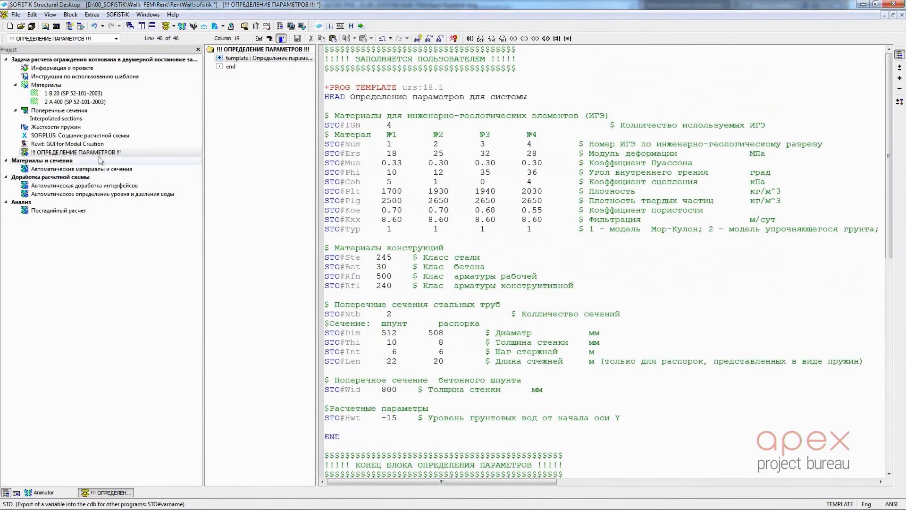
Calculate the parameter definition task and the automatic materials and sections task
right_click(99, 154)
click(142, 201)
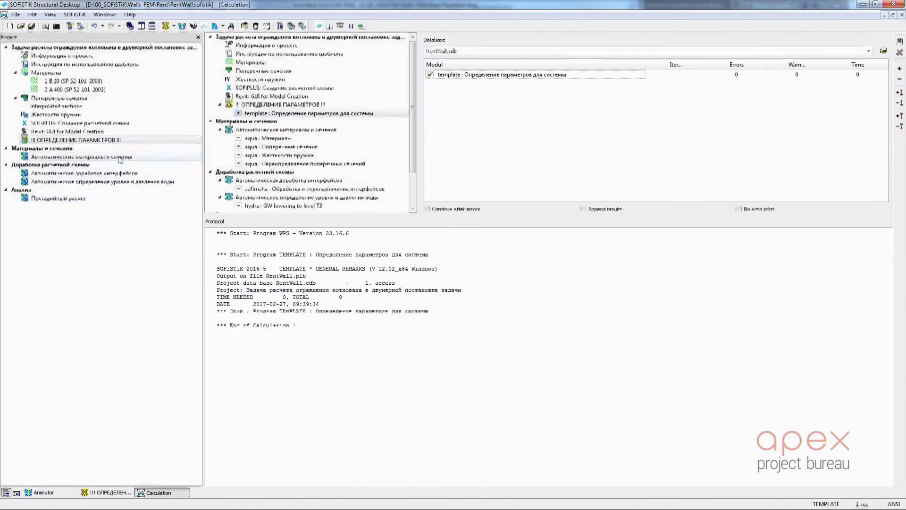
right_click(120, 160)
click(238, 202)
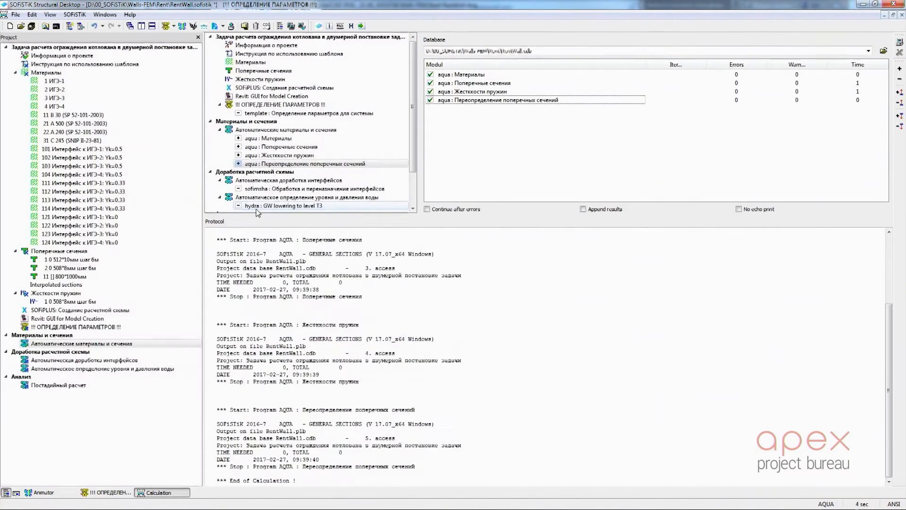
Open the SOFiPLUS model creation task in AutoCAD with the retaining wall geometry in view
double_click(80, 311)
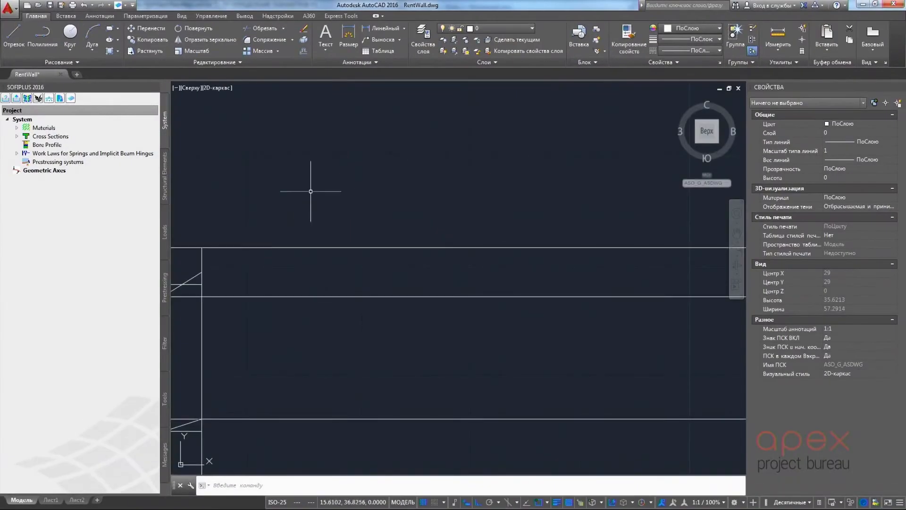
scroll(283, 401, down, 2)
mouse_move(283, 401)
middle_down()
mouse_move(450, 123)
mouse_move(482, 94)
middle_up()
scroll(482, 214, up, 1)
scroll(376, 239, down, 7)
scroll(377, 239, up, 4)
middle_drag(376, 239, 376, 245)
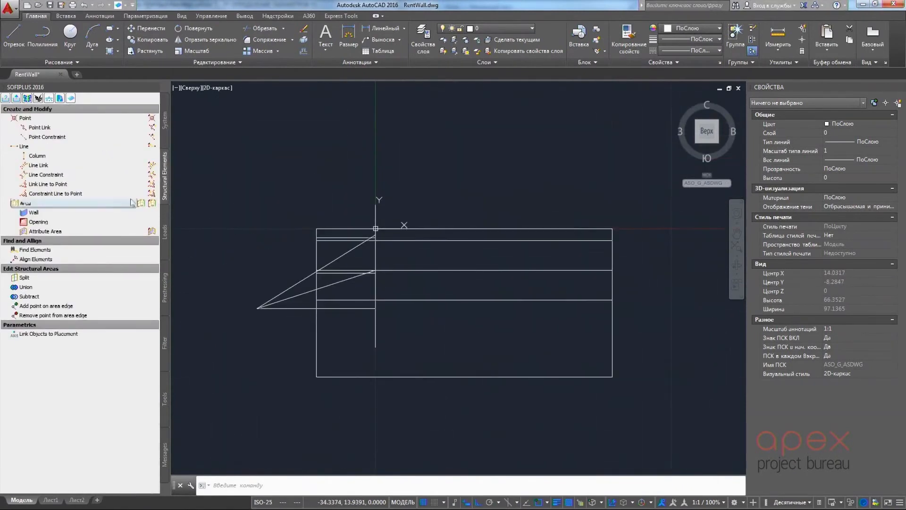
Create a rectangular structural area over the top soil layer with material 1: ИГЭ-1 and thickness 1 m
click(115, 205)
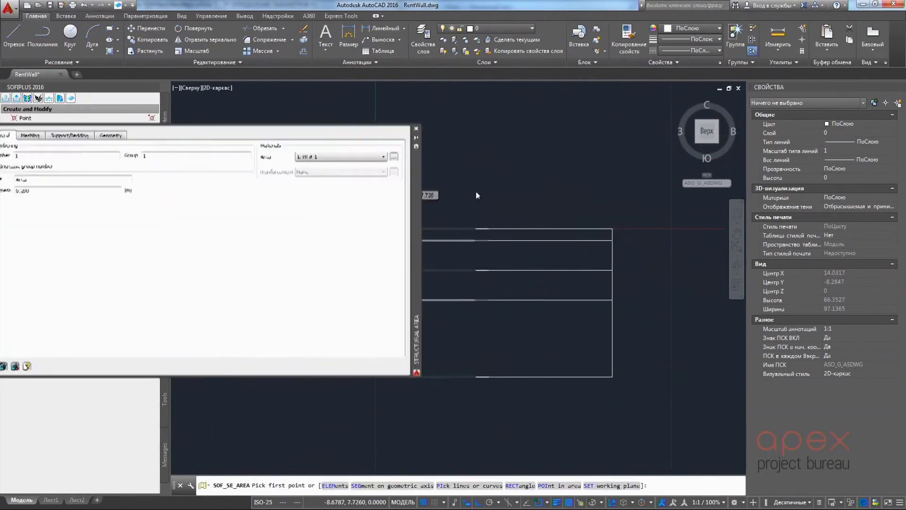
click(449, 159)
click(404, 207)
click(96, 137)
drag(483, 201, 388, 343)
middle_drag(447, 253, 469, 172)
right_click(450, 171)
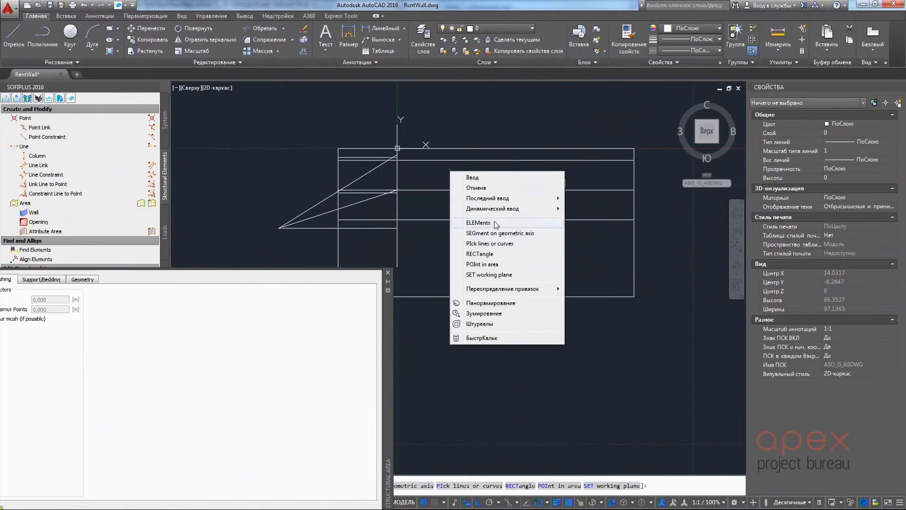
click(479, 254)
click(338, 148)
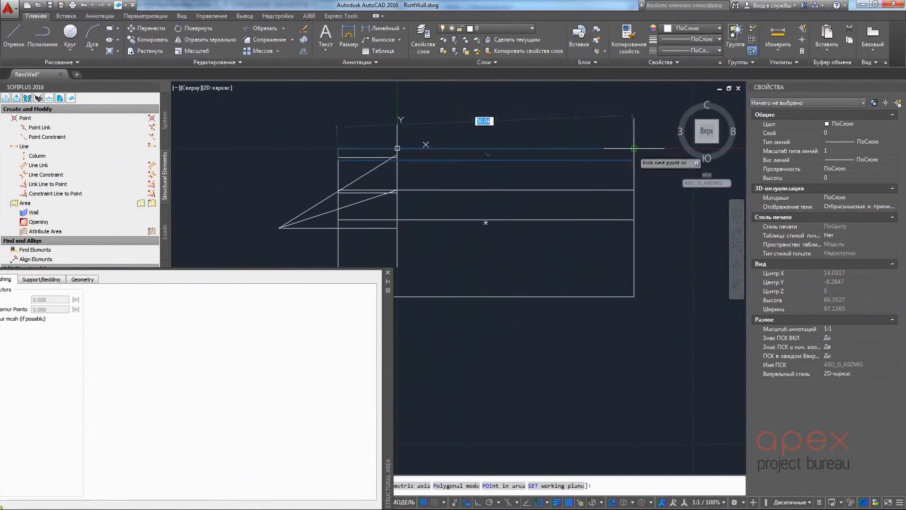
click(634, 149)
Create a rectangular structural area over the second soil layer with material 2: ИГЭ-2
middle_drag(530, 180, 540, 150)
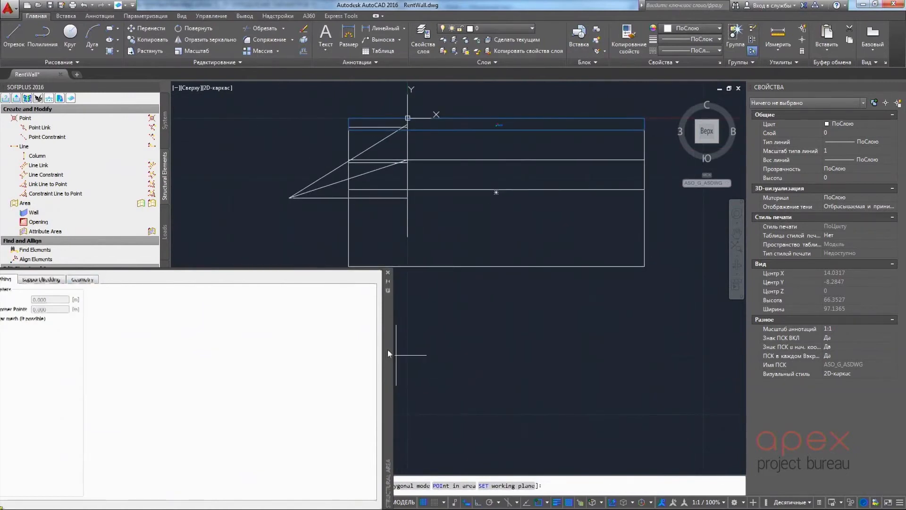
click(451, 294)
click(423, 320)
scroll(354, 158, up, 4)
click(320, 179)
scroll(223, 187, down, 5)
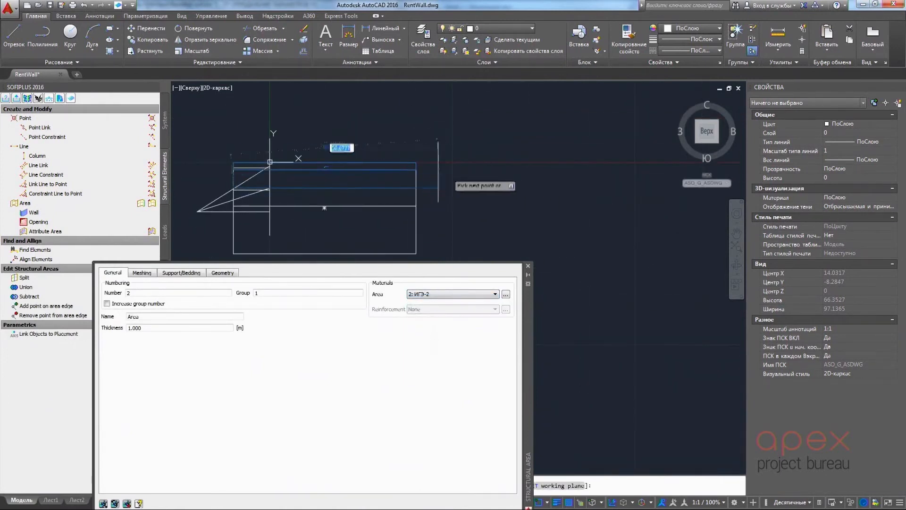
key(Return)
middle_drag(439, 186, 504, 156)
Create a rectangular structural area over the third soil layer using the ИГЭ-3 material
click(448, 291)
click(438, 327)
click(335, 133)
key(Return)
Create a rectangular structural area over the lowest soil layer with material 4: ИГЭ-4 and finish the area command
click(448, 294)
click(439, 333)
click(303, 224)
click(484, 177)
middle_drag(488, 225, 507, 214)
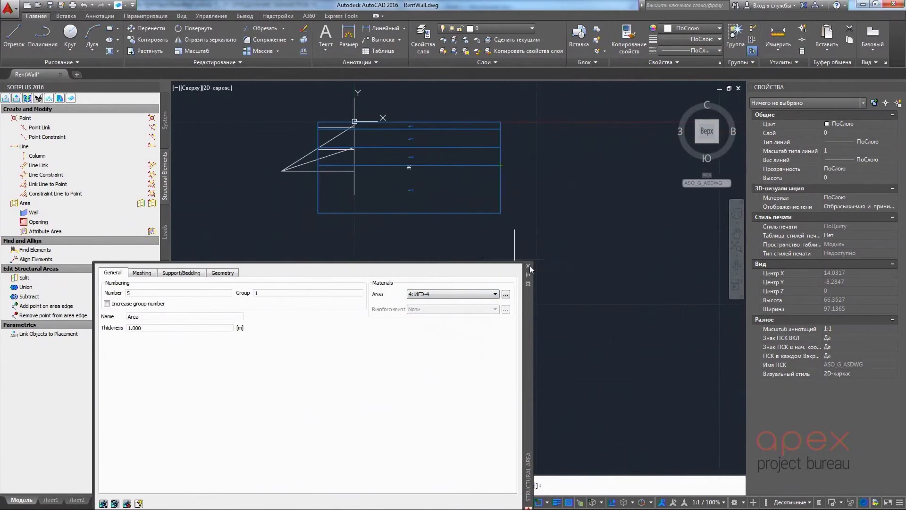
click(528, 266)
Add a rectangular attribute area with group 1 over the uppermost excavation stage beside the wall
scroll(340, 104, up, 4)
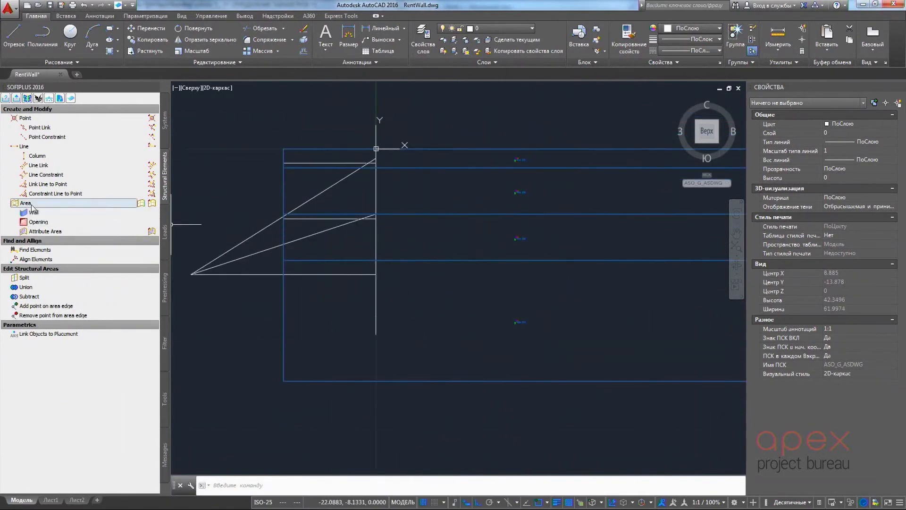
click(45, 231)
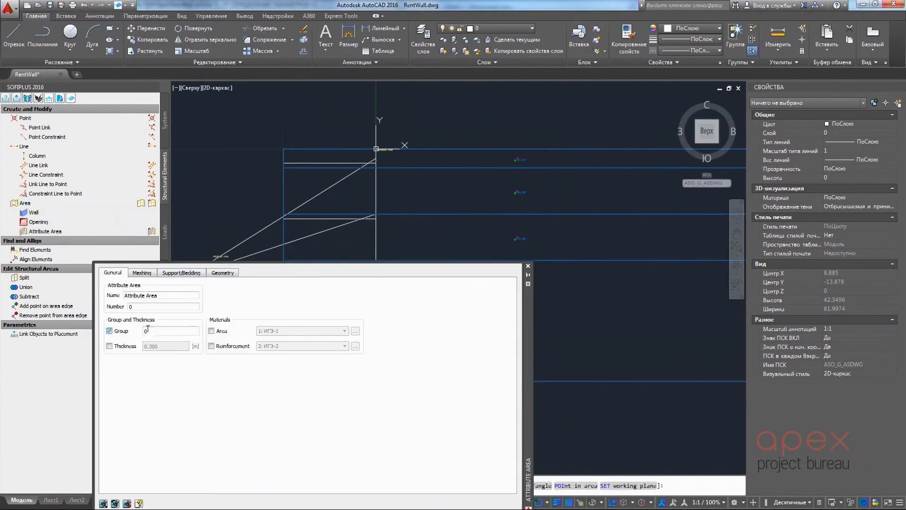
scroll(283, 162, up, 4)
right_click(311, 175)
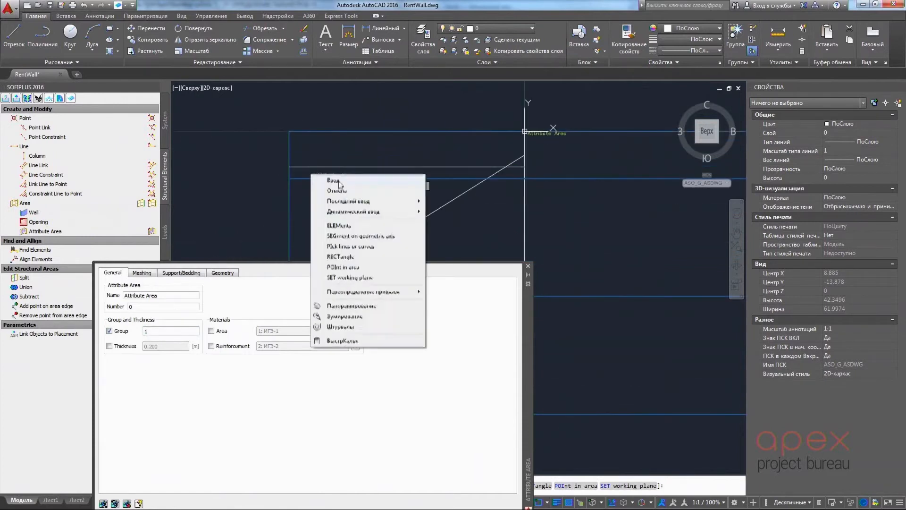
click(343, 246)
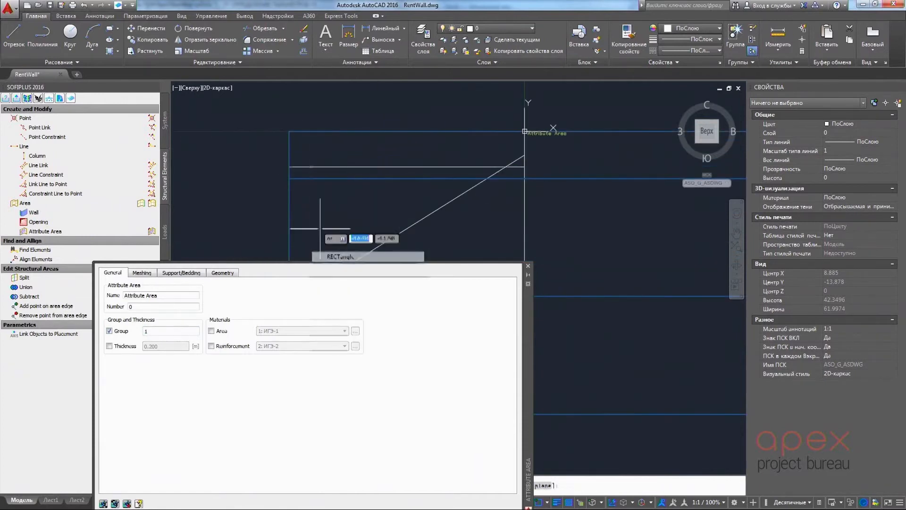
click(289, 167)
click(525, 132)
scroll(415, 183, down, 4)
Add a rectangular attribute area with group 2 over the second excavation stage
middle_drag(411, 184, 479, 100)
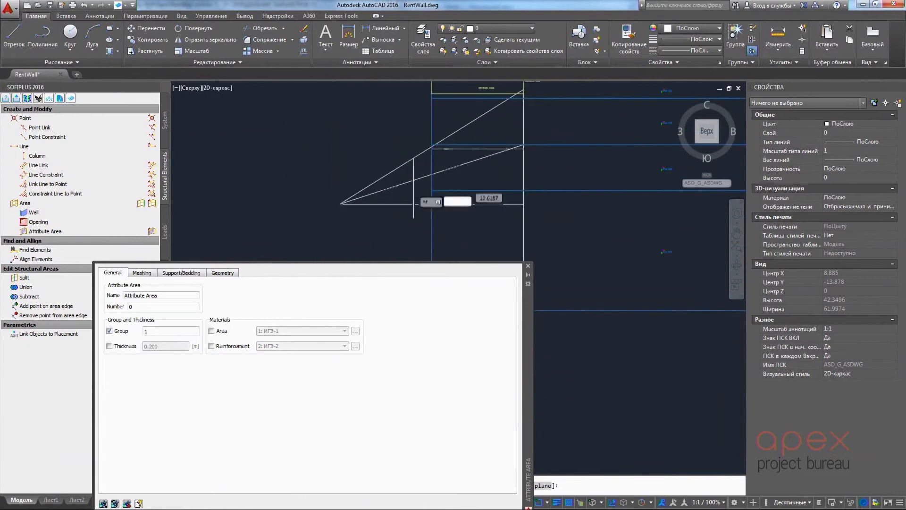
text(2)
middle_drag(442, 142, 410, 156)
scroll(403, 156, up, 2)
click(397, 159)
mouse_move(457, 130)
middle_down()
mouse_move(407, 187)
mouse_move(463, 134)
middle_up()
click(496, 136)
Add a rectangular attribute area with group 3 over the deepest excavation stage and end the command
drag(175, 331, 137, 332)
text(3)
mouse_move(415, 218)
middle_down()
mouse_move(431, 175)
mouse_move(399, 195)
middle_up()
click(523, 128)
click(528, 266)
key(Escape)
Start a structural line for the retaining wall as a centric beam with cross section 11: 800*1000мм
scroll(473, 220, down, 2)
middle_drag(503, 205, 374, 260)
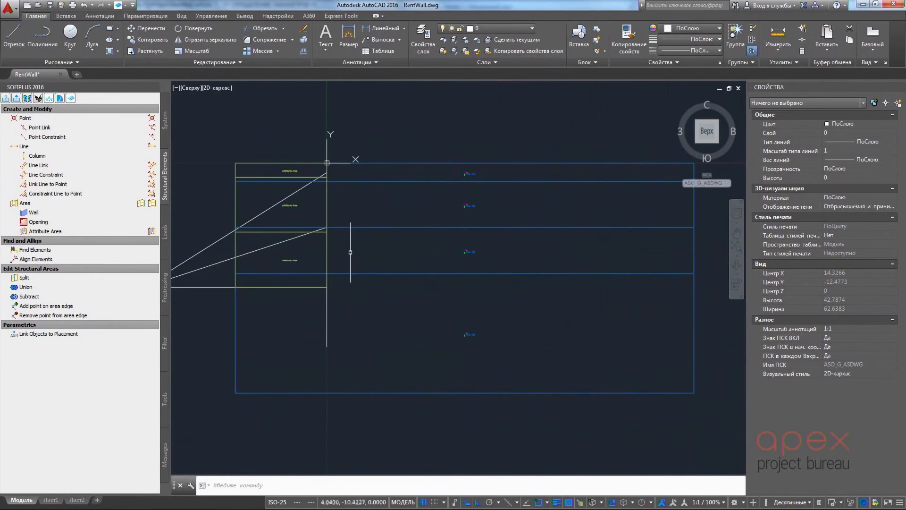
click(79, 149)
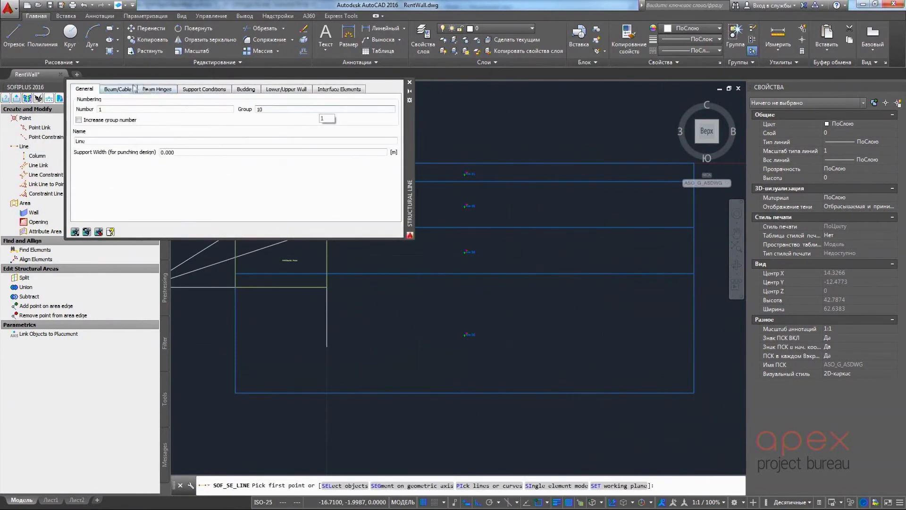
click(117, 89)
click(390, 111)
click(355, 220)
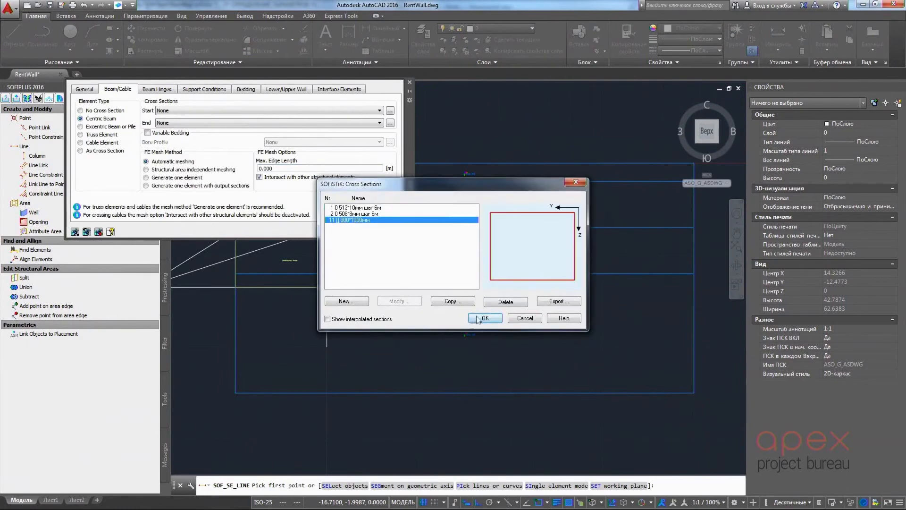
click(485, 318)
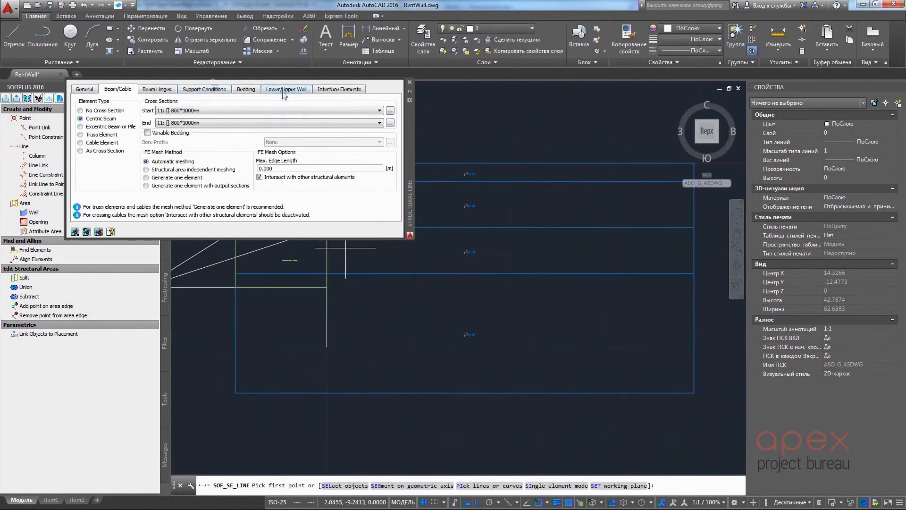
Add an interface element to the structural line and set its group to 20
click(330, 89)
click(391, 103)
click(124, 123)
click(125, 122)
key(Return)
Assign material 101 Интерфейс к ИГЭ-1 to the interface element and set its distance to 0.4 m
drag(202, 184, 300, 184)
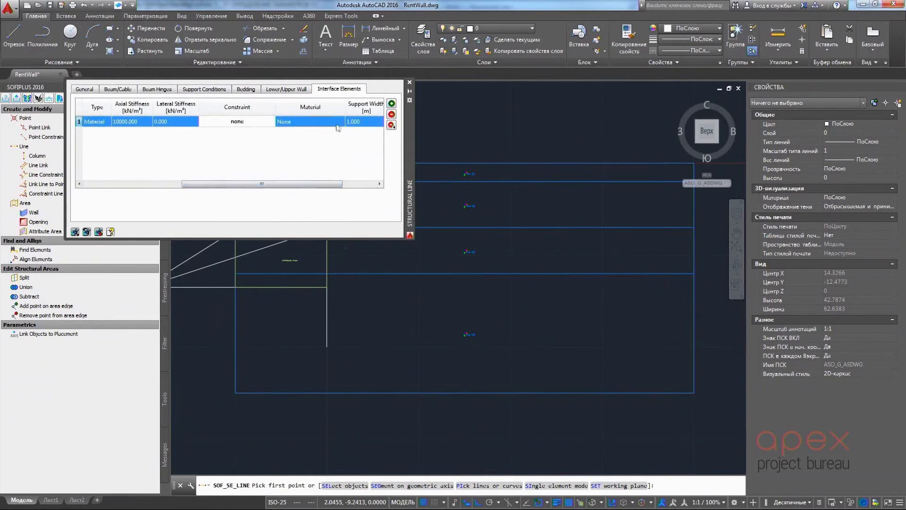
click(342, 123)
click(342, 123)
scroll(313, 163, down, 2)
click(313, 156)
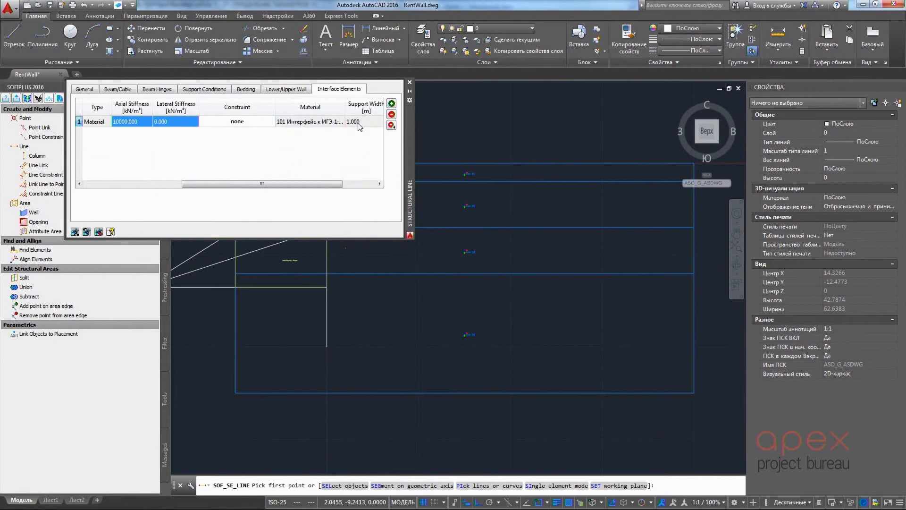
drag(302, 185, 204, 185)
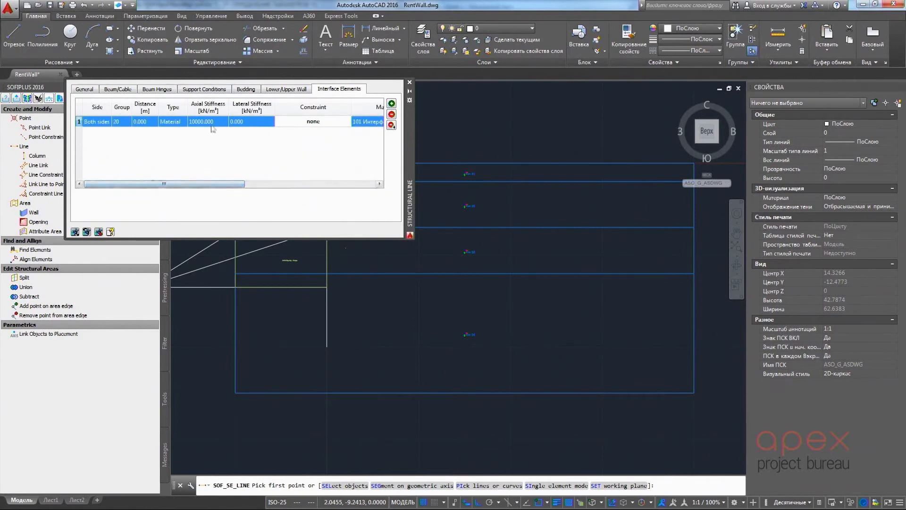
click(146, 121)
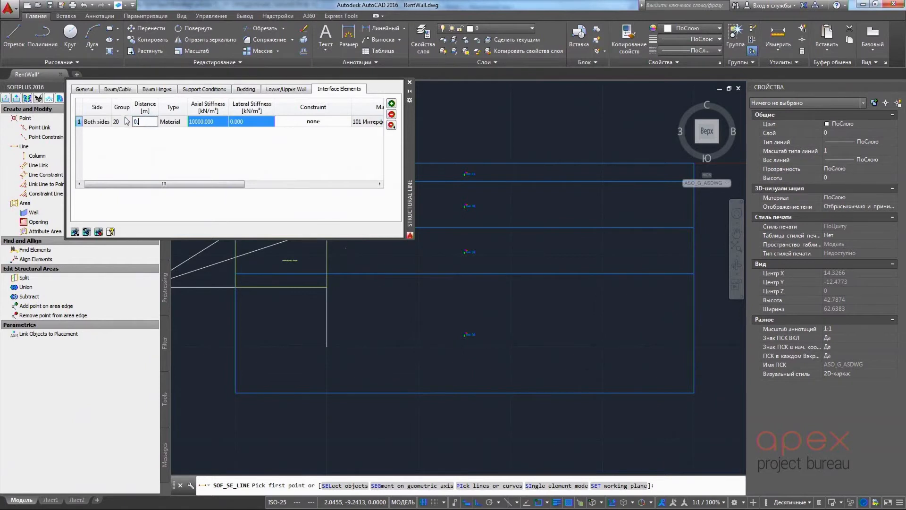
Draw the structural line along the vertical wall from its upper end to its toe and end the command
scroll(506, 220, up, 5)
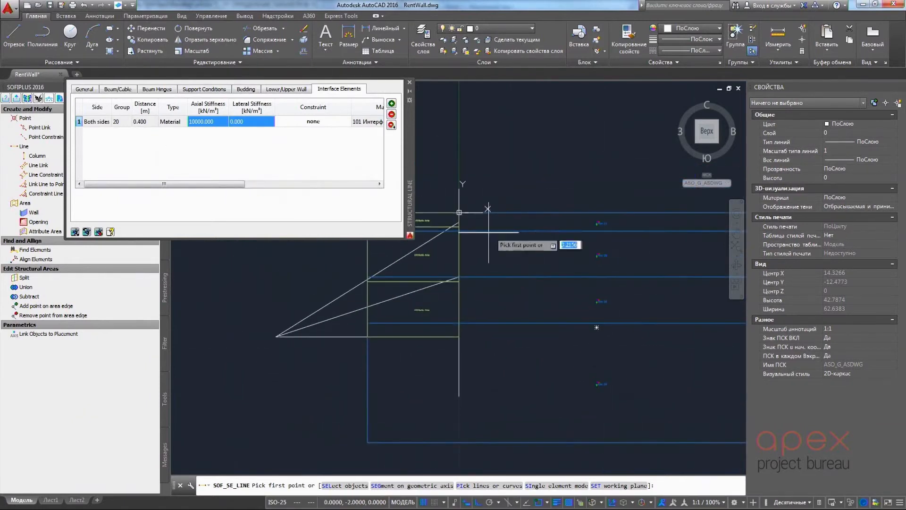
click(506, 221)
middle_drag(506, 285, 506, 90)
scroll(506, 90, down, 4)
middle_drag(505, 339, 475, 152)
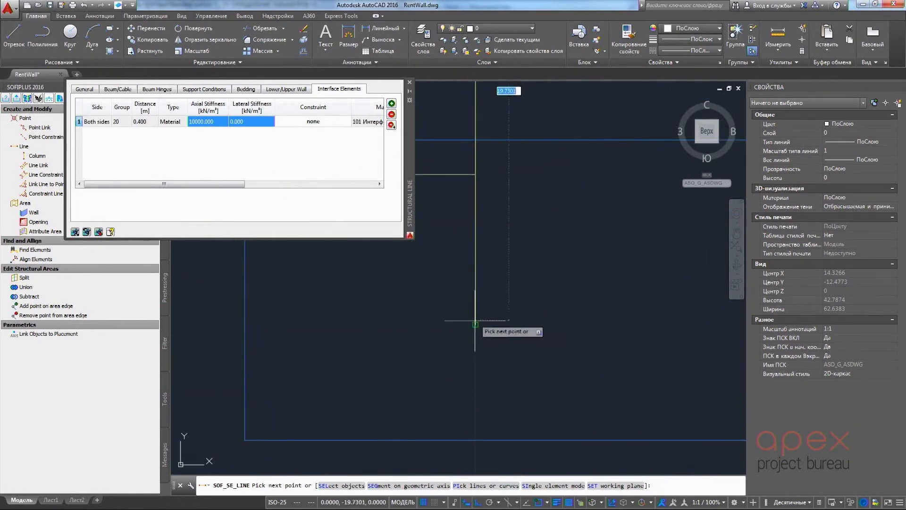
click(475, 321)
scroll(539, 284, down, 4)
middle_drag(539, 284, 405, 314)
scroll(500, 371, down, 2)
key(Escape)
Draw a structural line along the base of the soil model with PXX and PYY supports in group 10
click(23, 147)
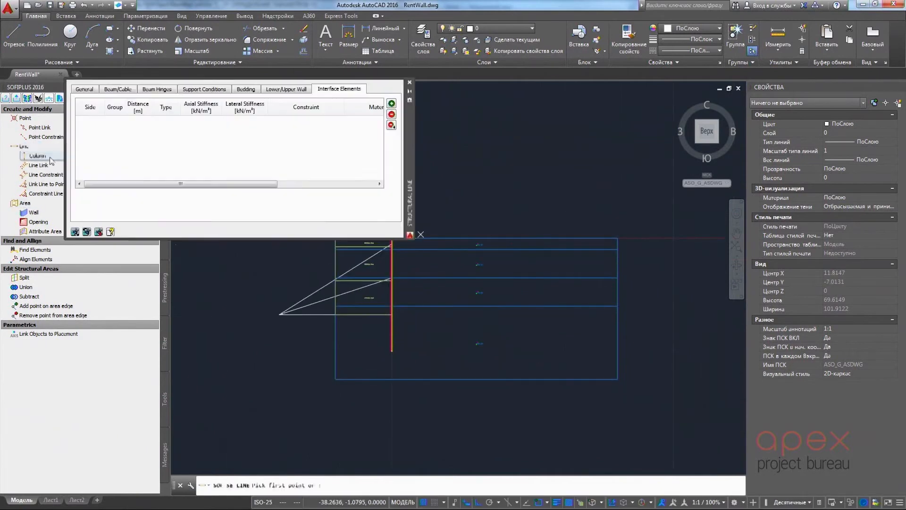
click(211, 90)
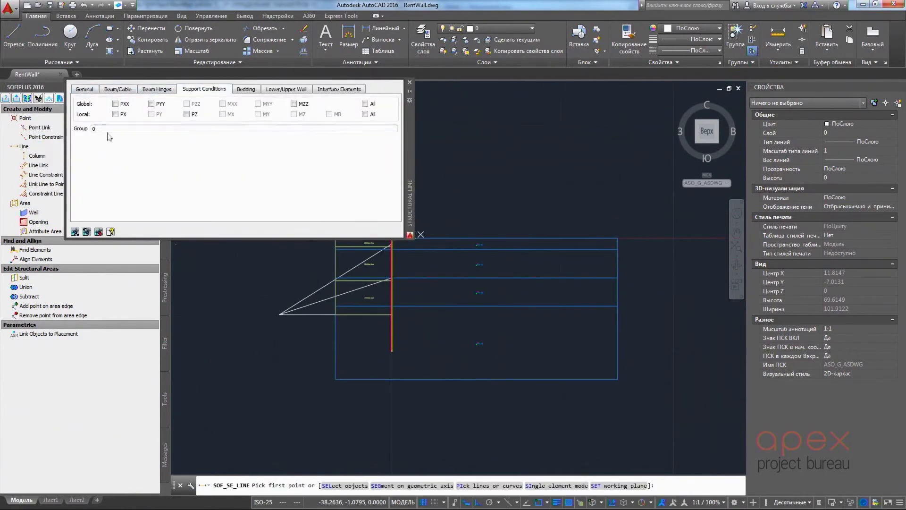
click(115, 104)
click(151, 103)
click(335, 379)
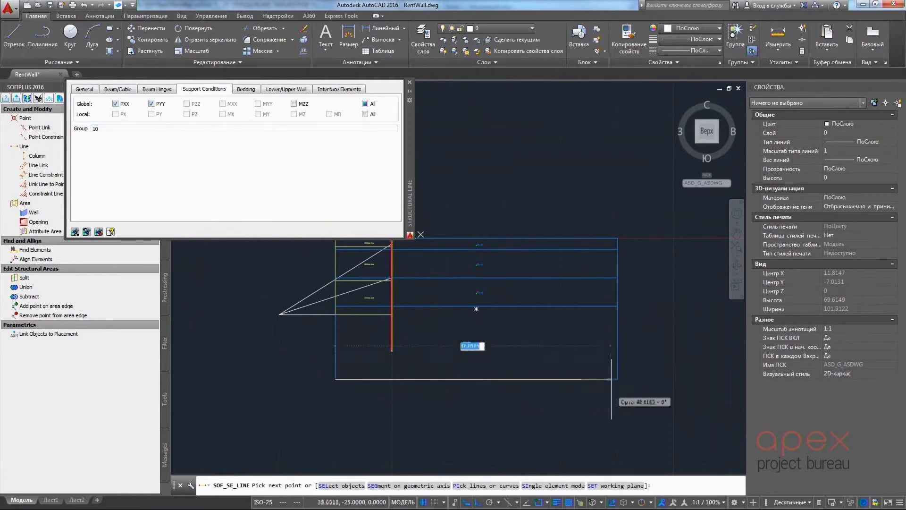
Draw separate structural lines along both vertical soil boundaries in single element mode with only PXX support, and end the command
right_click(648, 348)
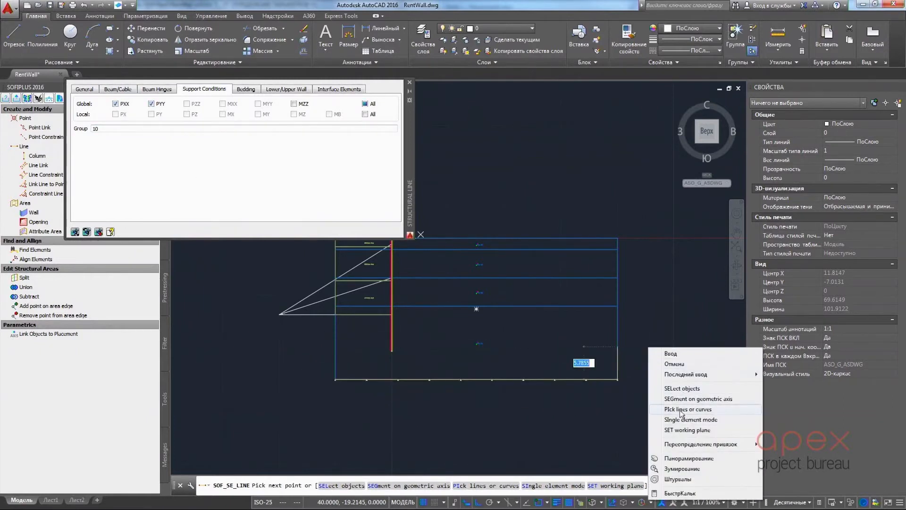
click(677, 420)
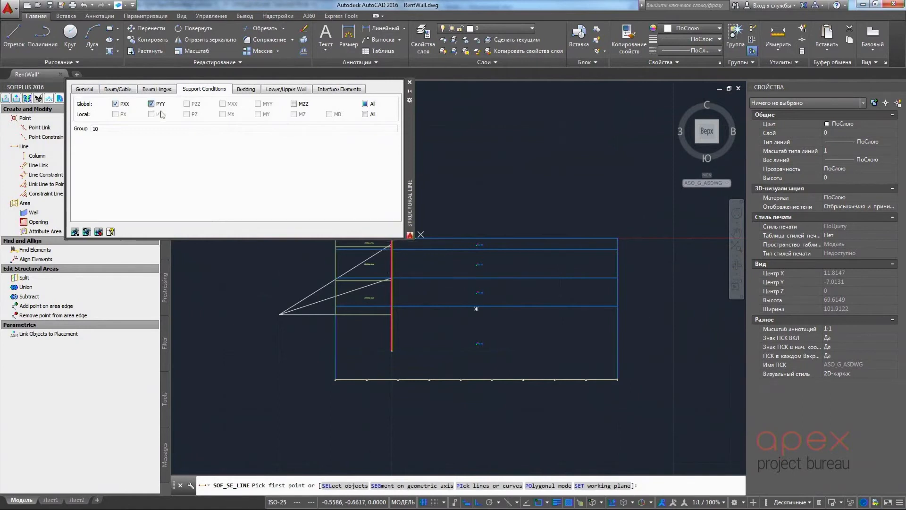
click(618, 381)
click(618, 238)
click(335, 379)
middle_drag(336, 268, 320, 258)
click(328, 275)
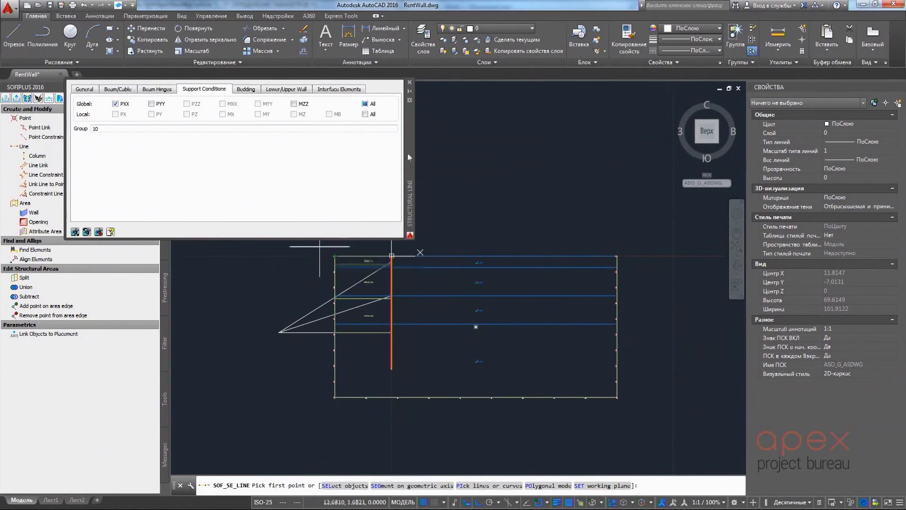
click(409, 83)
middle_drag(232, 235, 204, 195)
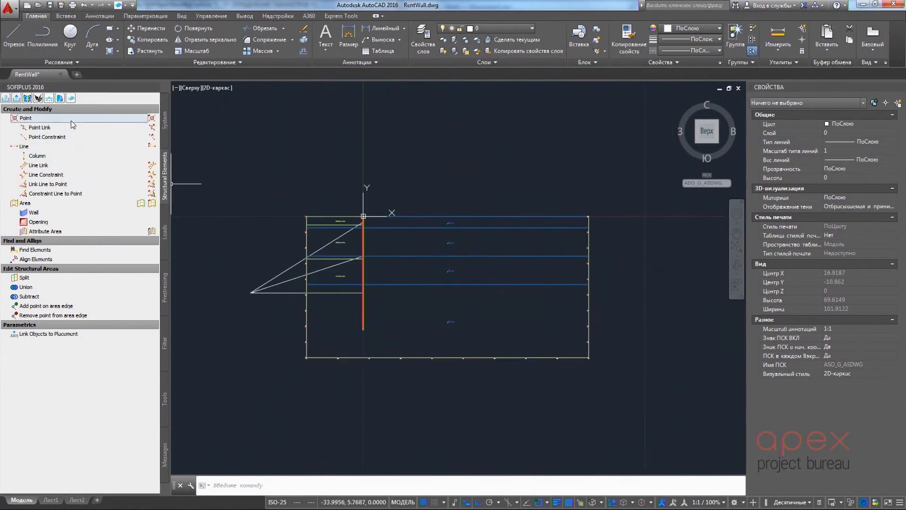
click(25, 118)
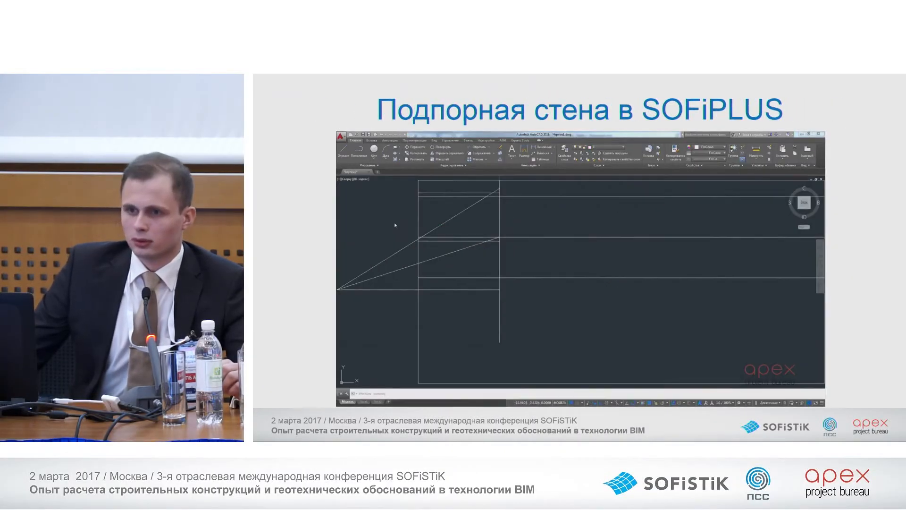
mouse_move(746, 342)
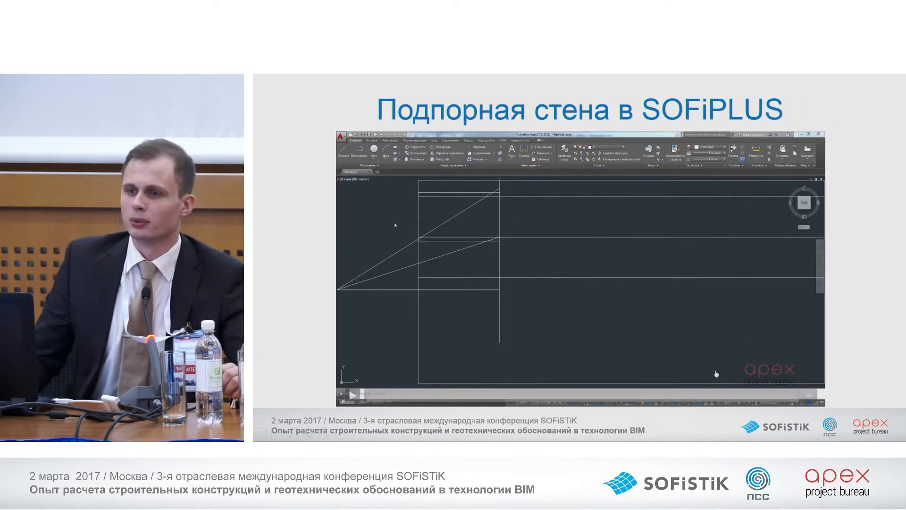
click(615, 349)
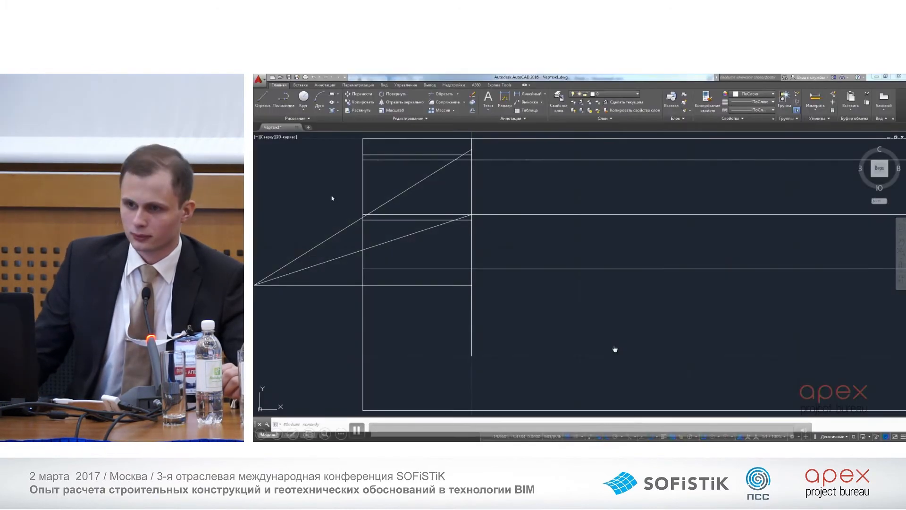
click(706, 435)
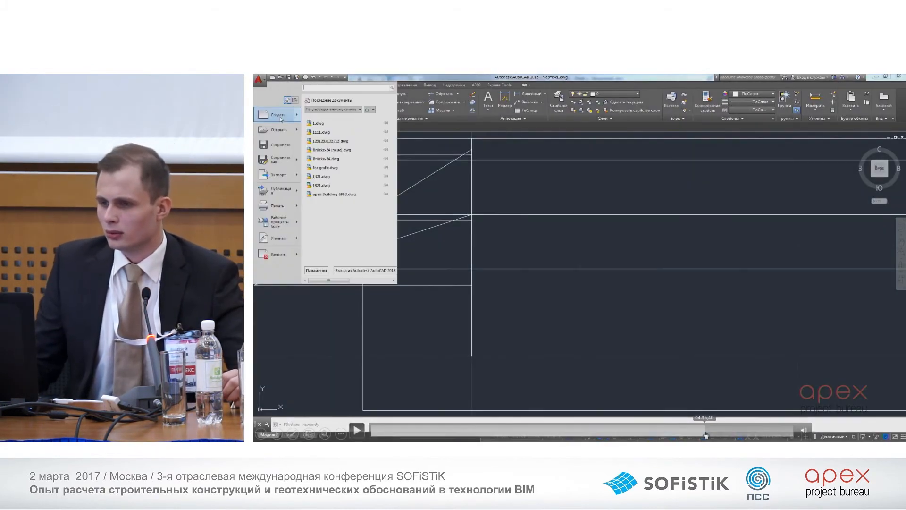
click(705, 431)
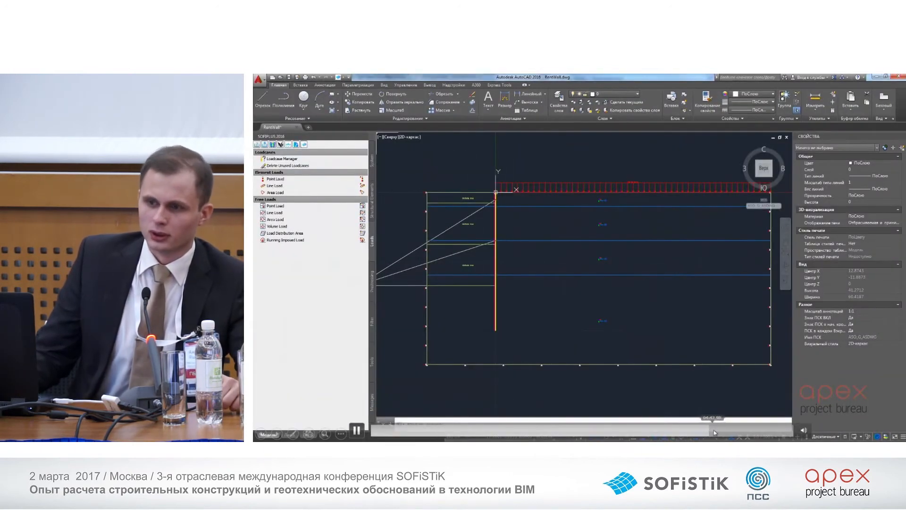
click(714, 431)
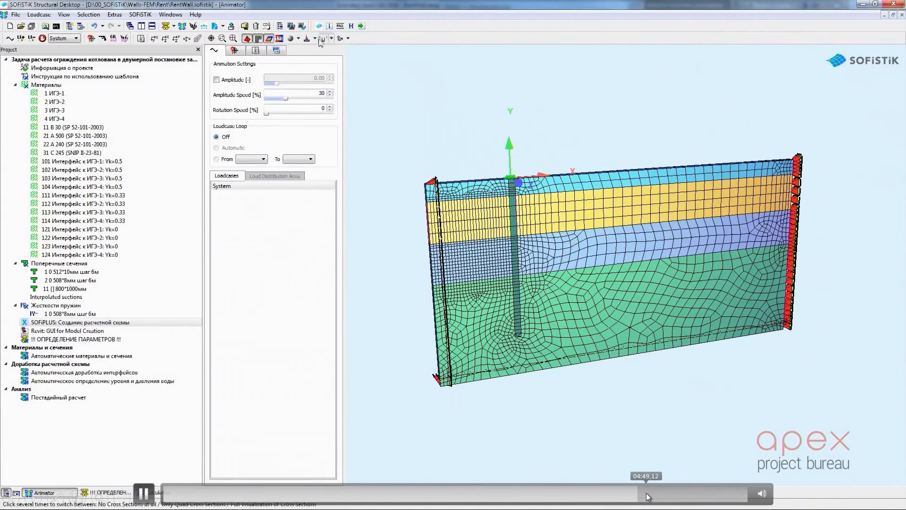
click(662, 501)
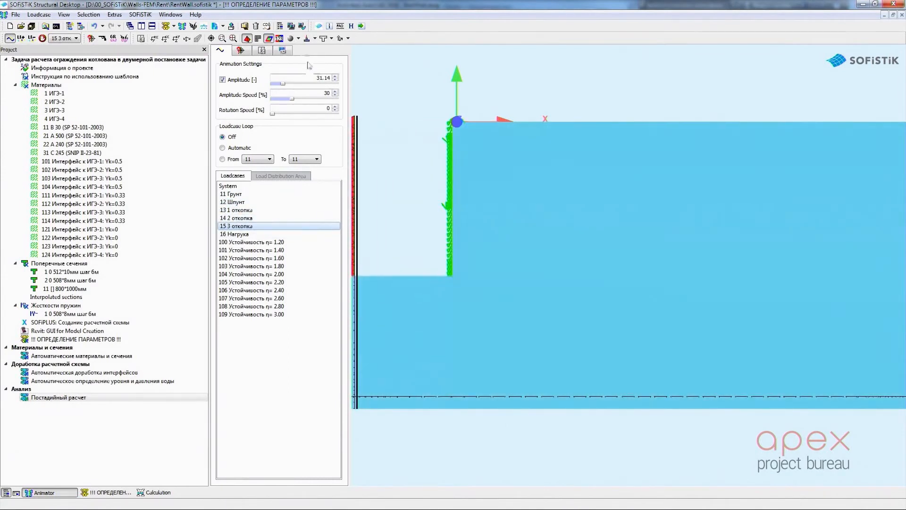
Hide the support symbols and compare the animated deformations of load case 16 Нагрука and the stability load cases
click(246, 40)
click(249, 234)
drag(257, 266, 271, 304)
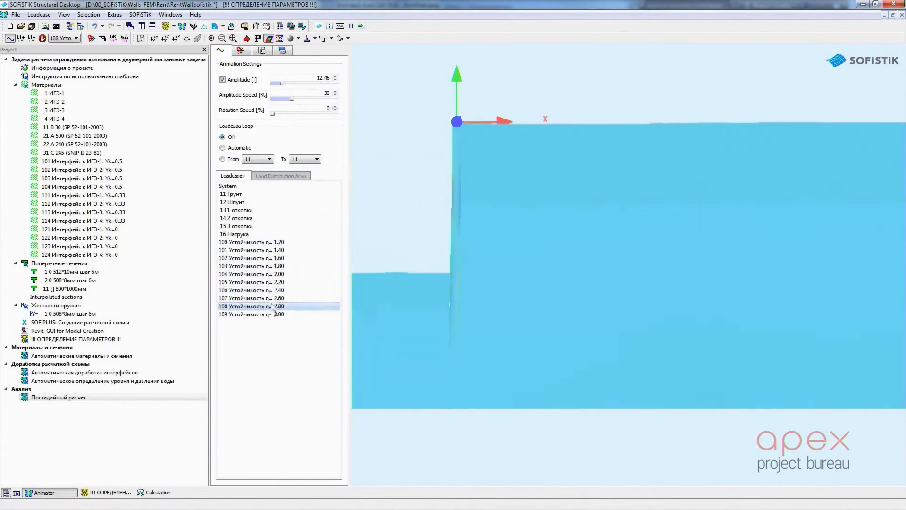
key(Up)
key(Up)
key(Up)
key(Up)
key(Down)
key(Down)
key(Down)
key(Down)
key(Down)
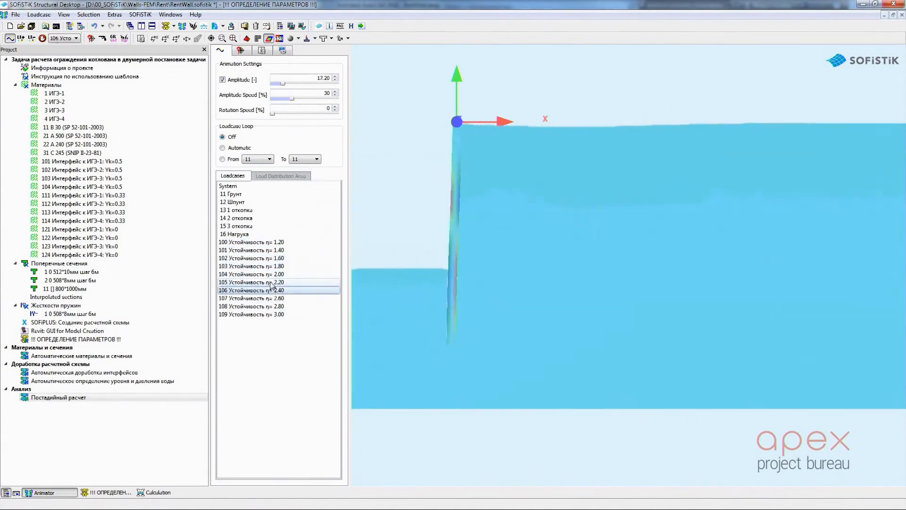
key(Up)
key(Up)
key(Up)
key(Up)
key(Up)
key(Up)
key(Up)
key(Up)
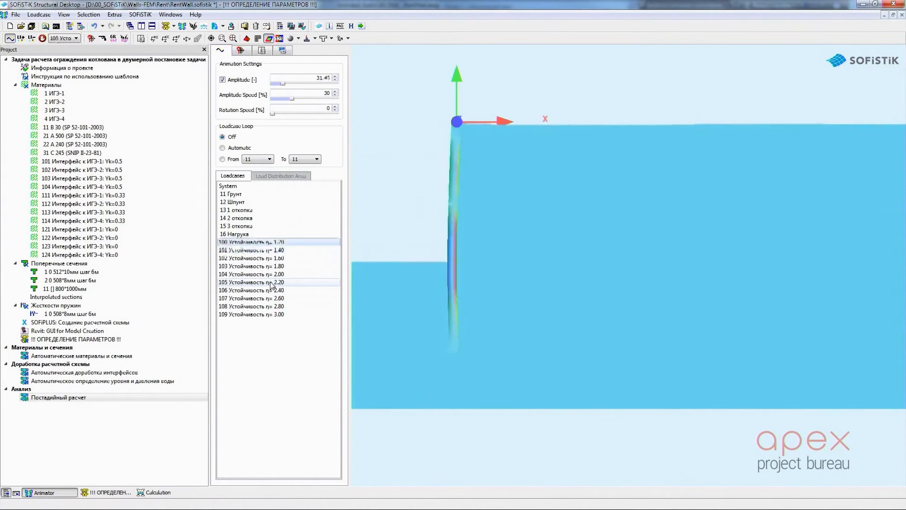
Open the staged analysis results in the Report Browser and review the incremental displacement plots in the graphic list
click(215, 26)
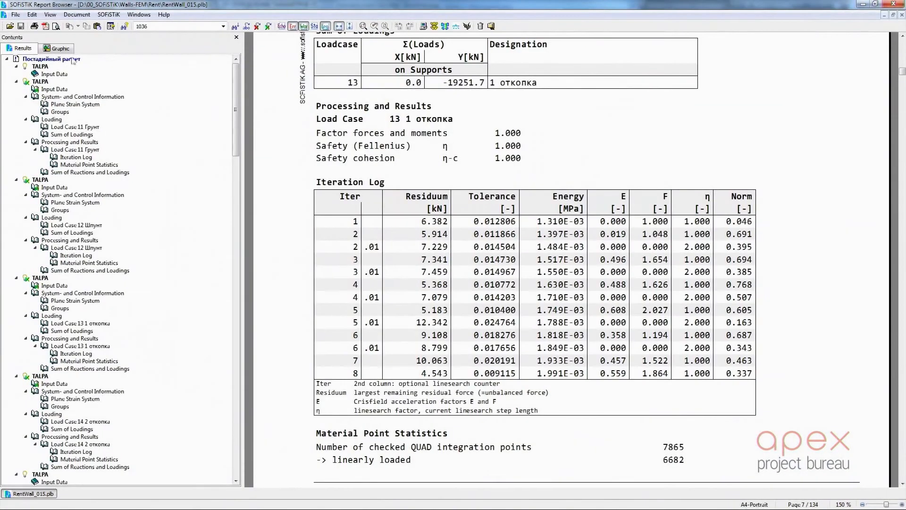
click(65, 50)
click(65, 74)
key(Down)
key(Down)
key(Down)
key(Down)
key(Down)
key(Down)
key(Down)
key(Down)
key(Down)
key(Down)
key(Down)
key(Down)
key(Down)
key(Down)
key(Down)
key(Down)
key(Down)
key(Down)
key(Down)
key(Down)
key(Down)
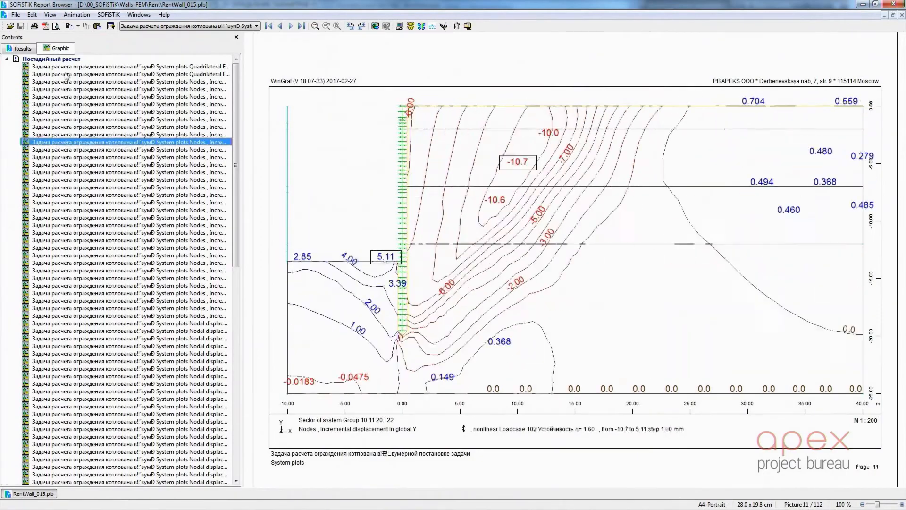
Review the nodal displacement, deviatoric and beam bending moment plots of the staged analysis
key(Down)
key(Down)
key(Down)
key(Down)
key(Down)
key(Down)
key(Down)
key(Down)
key(Down)
key(Down)
key(Down)
key(Down)
key(Down)
key(Down)
key(Down)
key(Down)
key(Down)
key(Down)
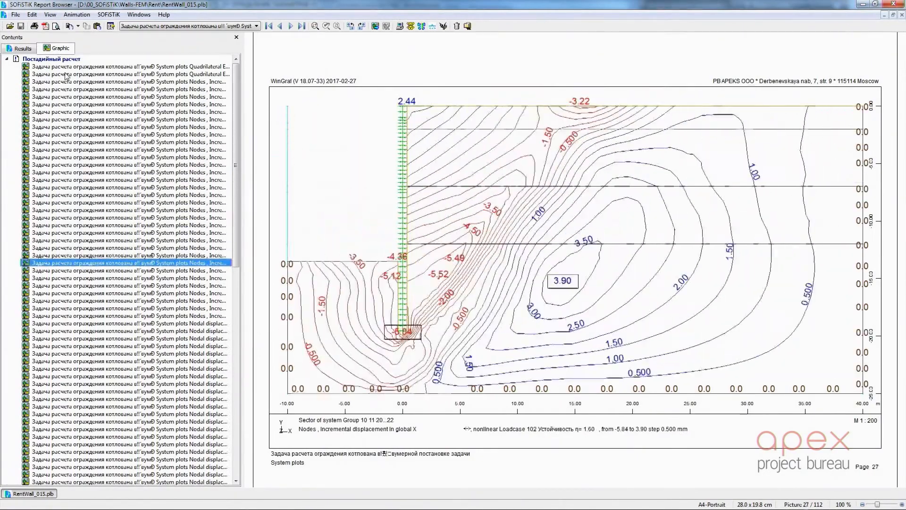
key(Down)
key(Down)
key(Down)
key(Down)
key(Down)
key(Down)
key(Down)
key(Down)
key(Down)
key(Down)
key(Down)
key(Down)
key(Down)
key(Down)
key(Down)
key(Down)
key(Down)
key(Down)
key(Down)
key(Down)
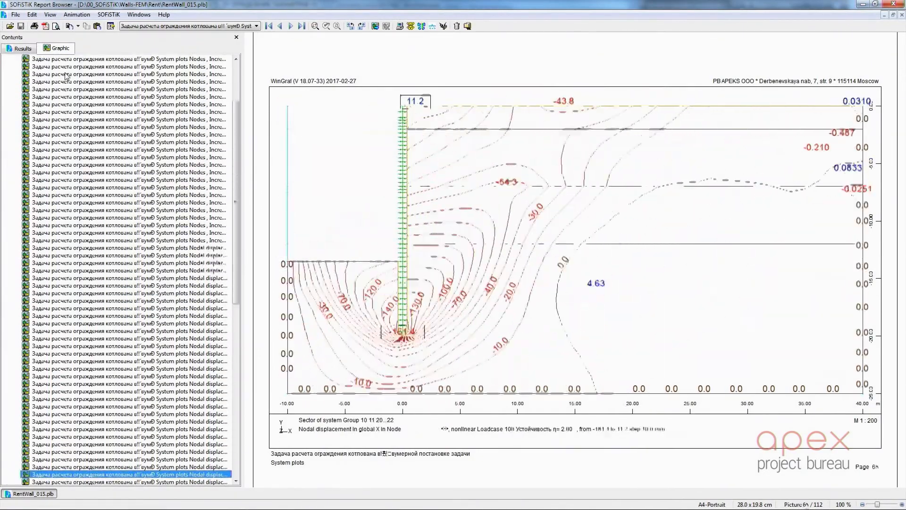
key(Down)
key(Down)
key(Down)
key(Down)
key(Down)
key(Down)
key(Down)
key(Down)
key(Down)
key(Down)
key(Down)
key(Down)
key(Down)
key(Down)
key(Down)
key(Down)
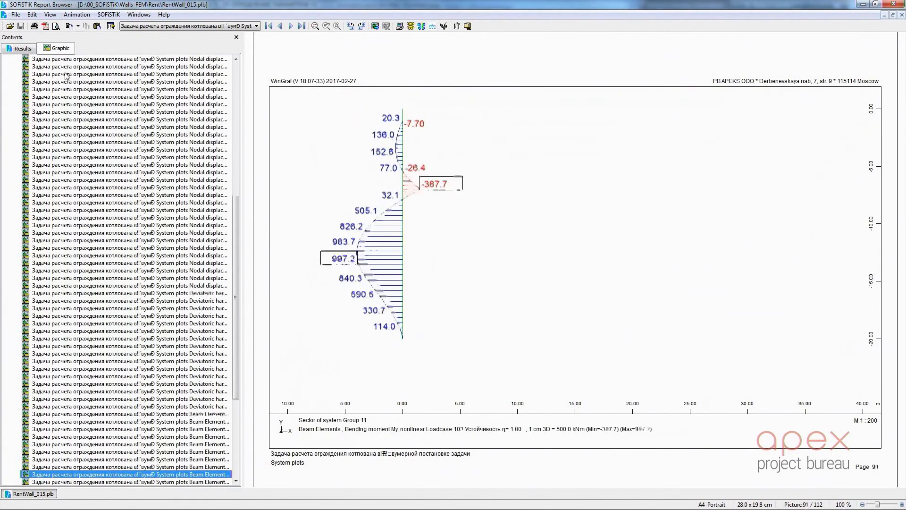
key(Down)
key(Down)
key(Down)
key(Down)
key(Down)
key(Down)
key(Down)
key(Down)
key(Down)
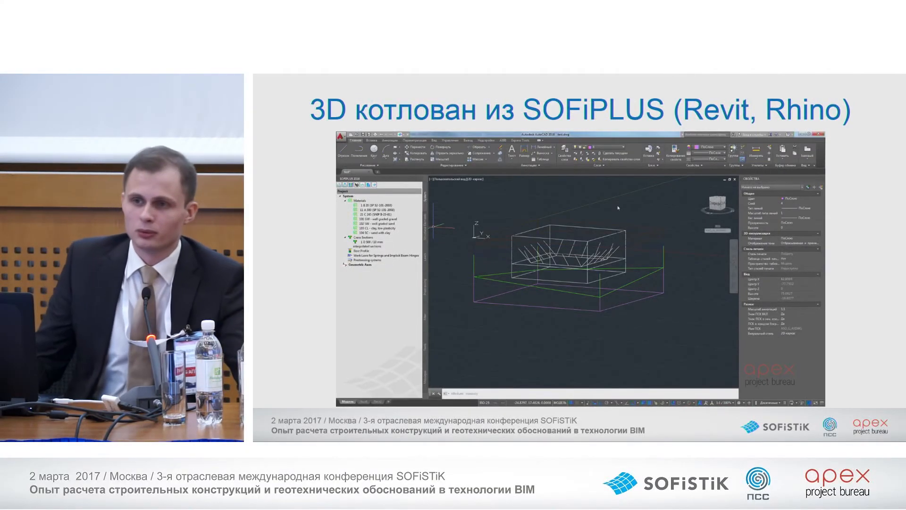
key(Right)
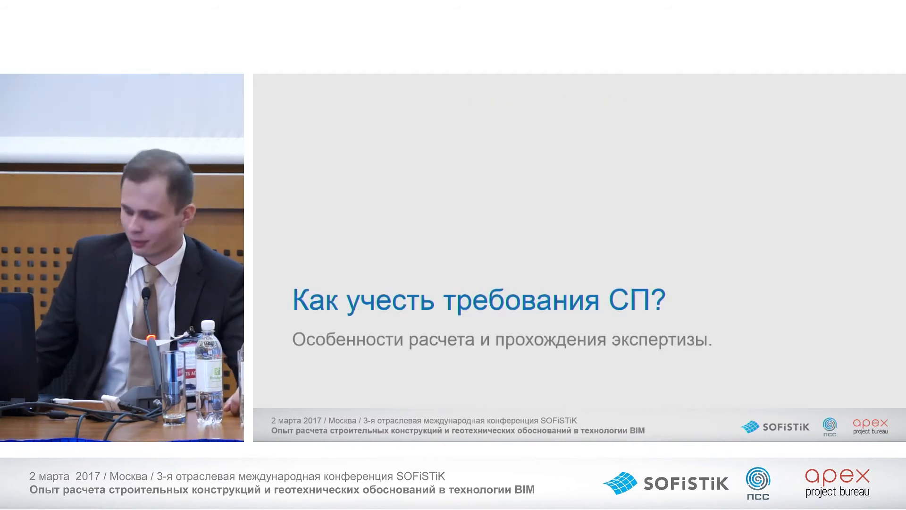
key(Left)
mouse_move(655, 298)
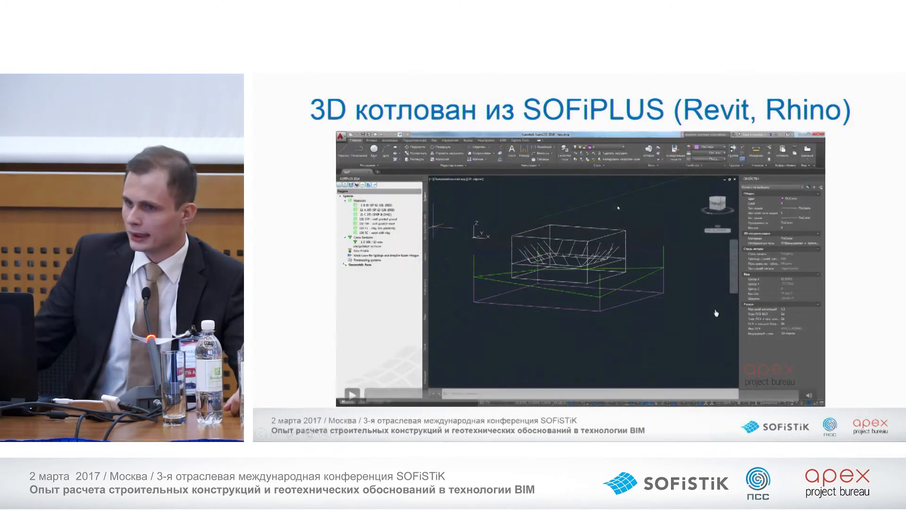
Turn on the hidden structural layers from X010ISAR_ASDWG through X099ISAR_ASDWG to display the excavation's structural areas and struts
click(716, 313)
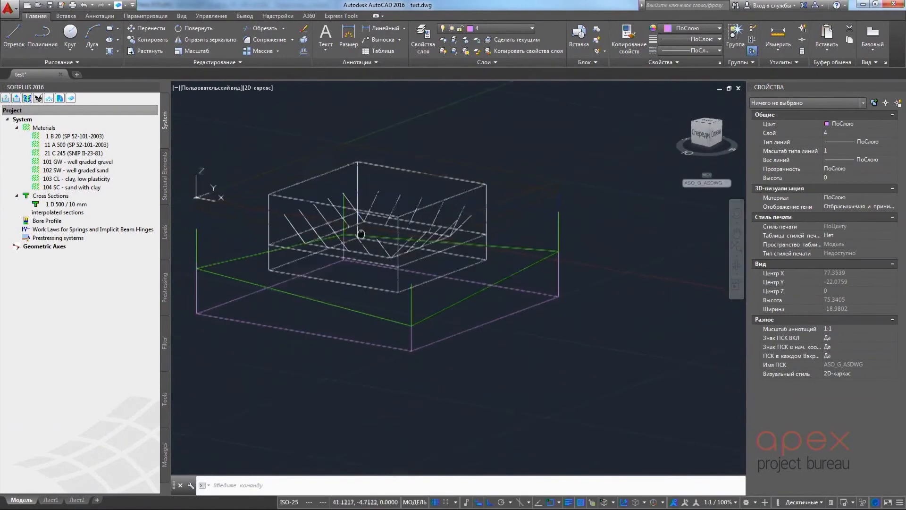
click(514, 30)
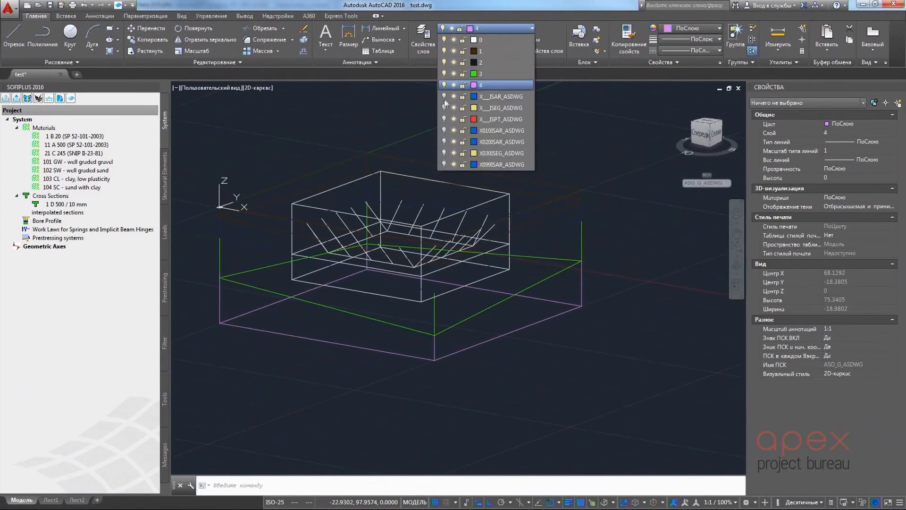
click(445, 131)
click(444, 164)
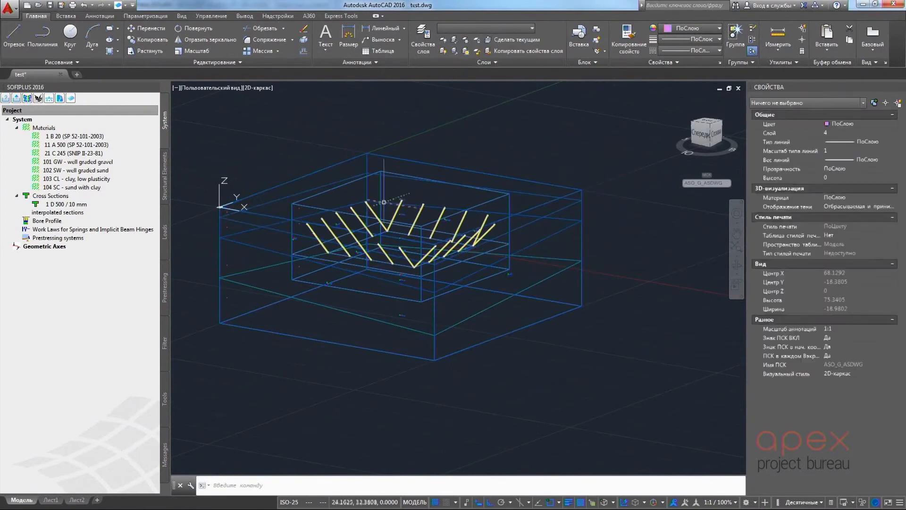
Inspect the general properties of a pit wall's structural area and a strut's structural line, closing each without changes
click(165, 188)
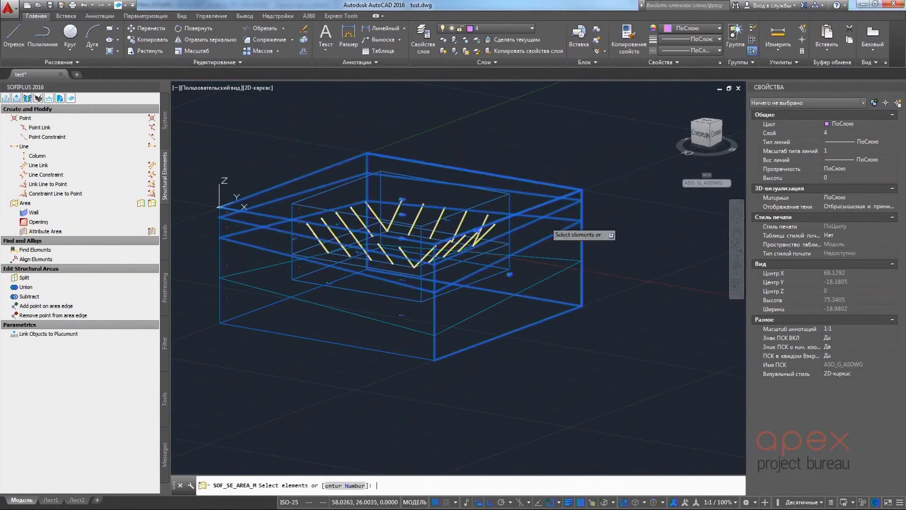
key(Return)
drag(412, 276, 506, 202)
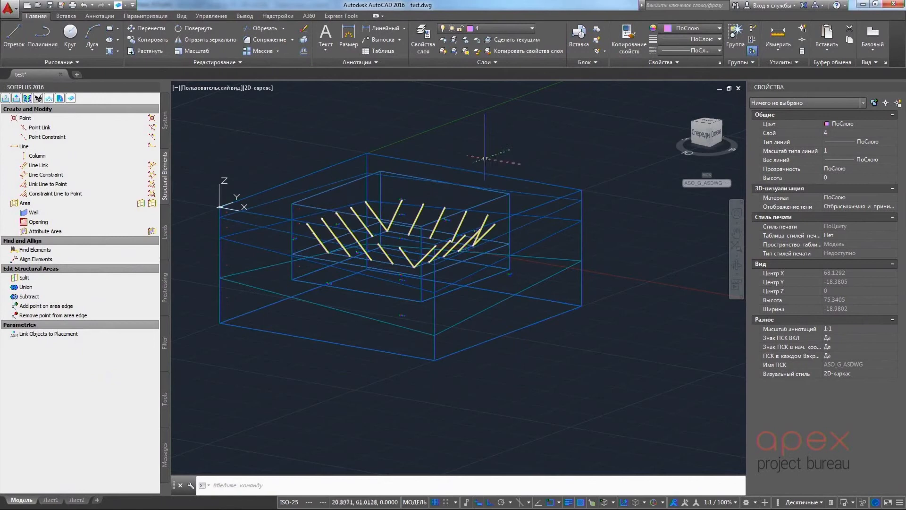
scroll(503, 177, up, 5)
double_click(503, 176)
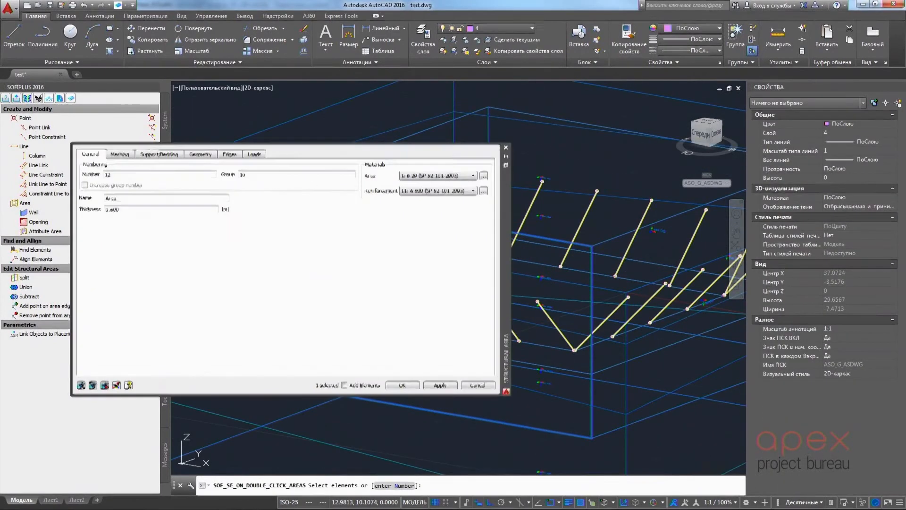
click(506, 148)
double_click(529, 208)
click(96, 90)
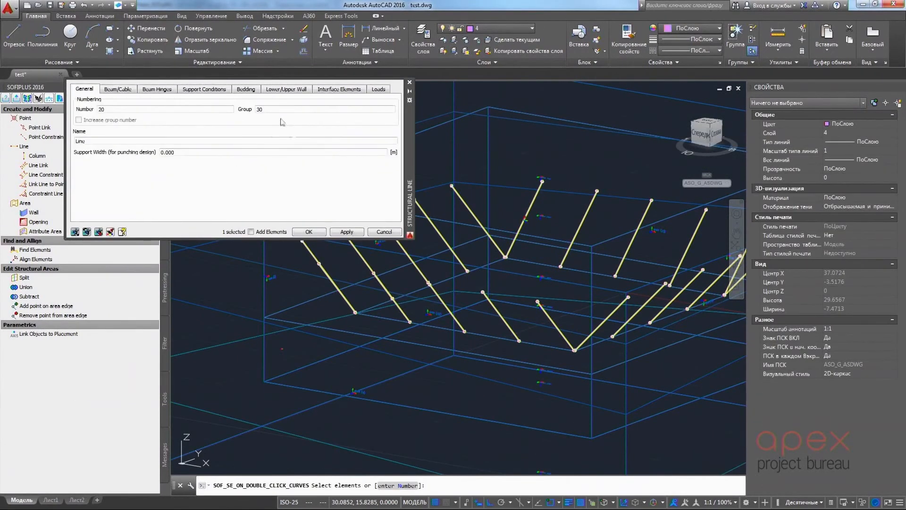
click(410, 83)
Export and mesh the entire system with loads, using quadrangle elements and a manual mesh density of 1.000 m
scroll(452, 143, down, 3)
mouse_move(517, 182)
shift+middle_down()
mouse_move(557, 154)
mouse_move(505, 166)
mouse_move(503, 184)
shift+middle_up()
scroll(302, 121, down, 2)
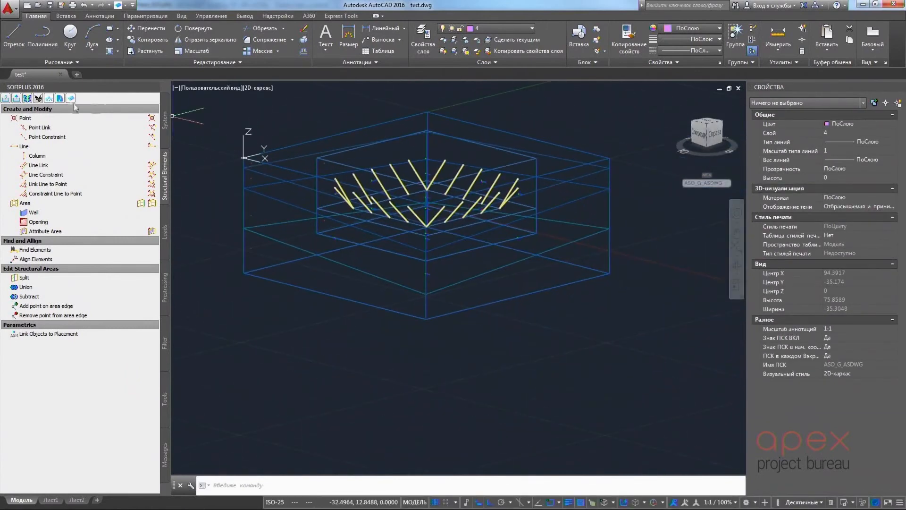
click(16, 98)
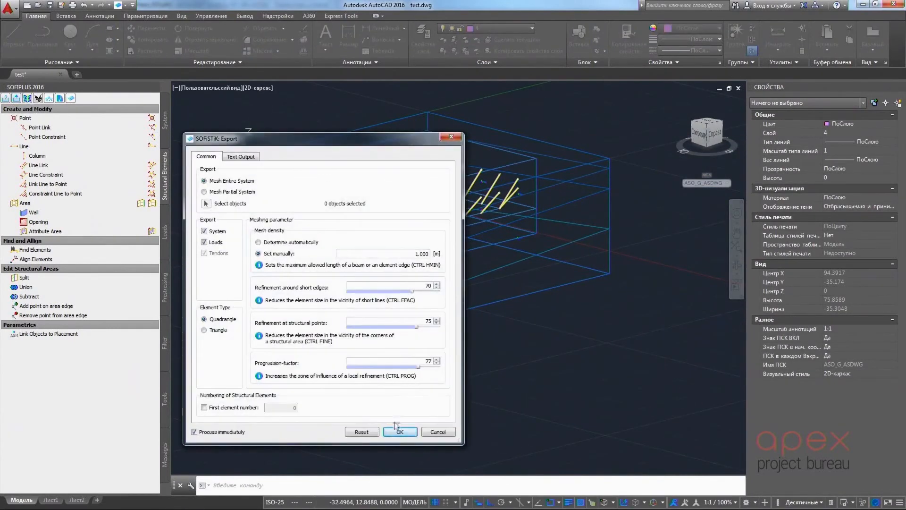
click(399, 432)
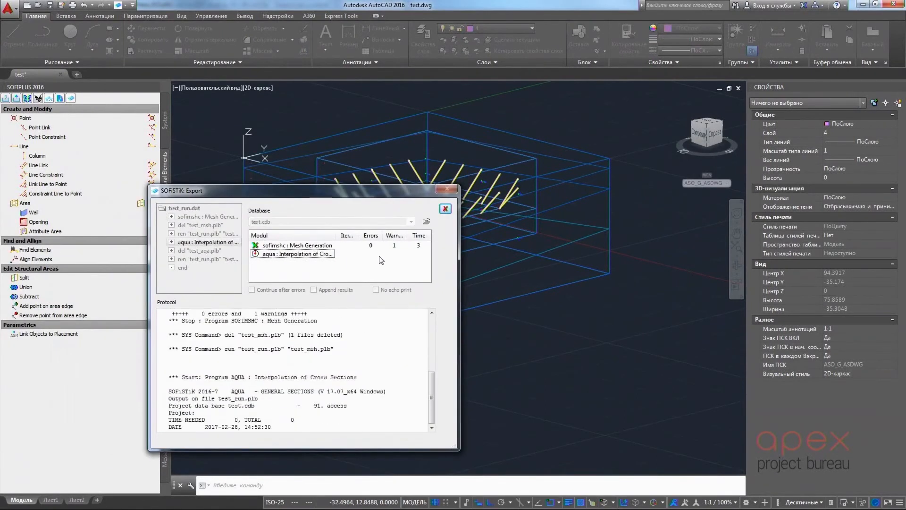
Examine the export warning about overlapping structural areas 14 and 16 and locate area 14 in the model
right_click(112, 177)
click(136, 183)
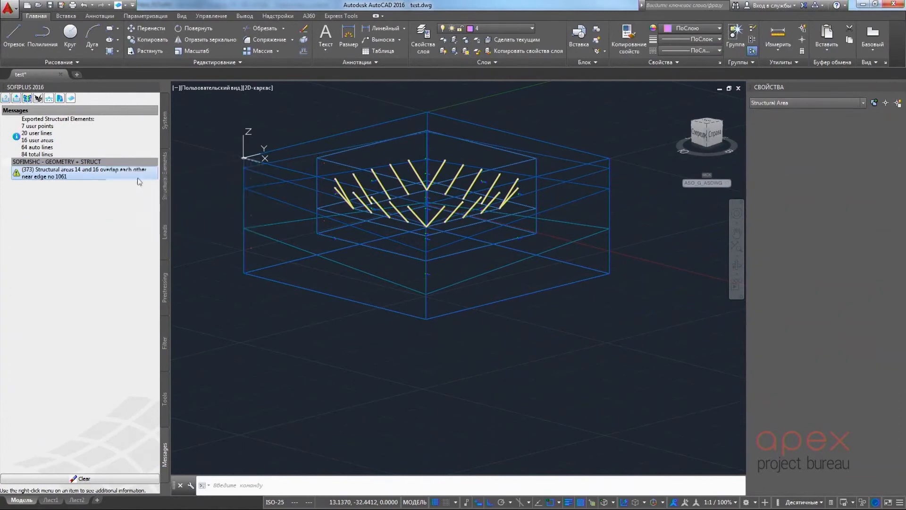
right_click(85, 176)
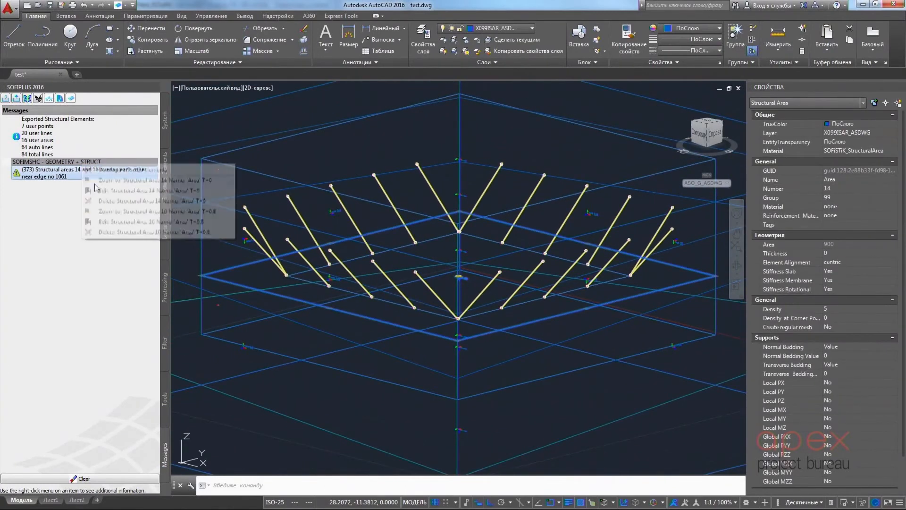
click(99, 190)
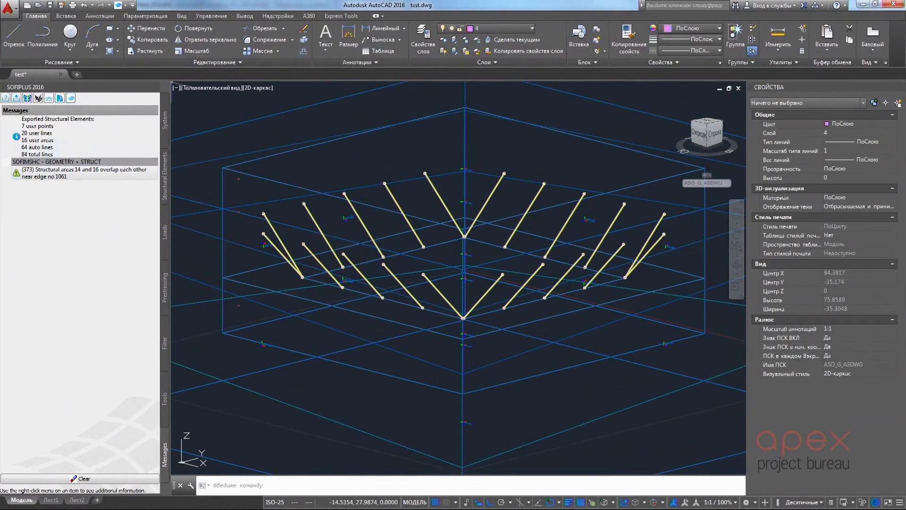
Switch to SOFiSTiK Structural Desktop, orbit the meshed excavation model and review its beam and quad groups
key(alt+Tab)
drag(708, 195, 546, 150)
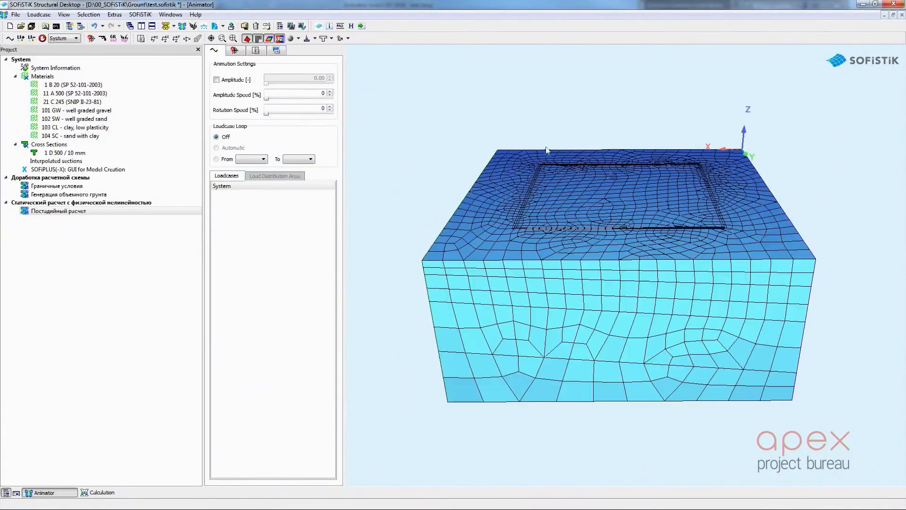
click(123, 39)
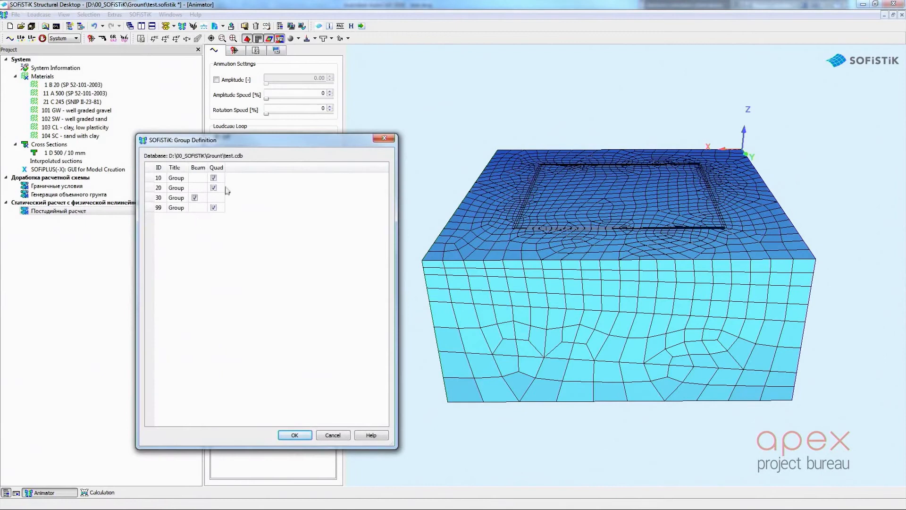
click(295, 435)
Open the Граничные условия task, calculate it to apply the boundary supports, and show the model in the Animator
double_click(66, 187)
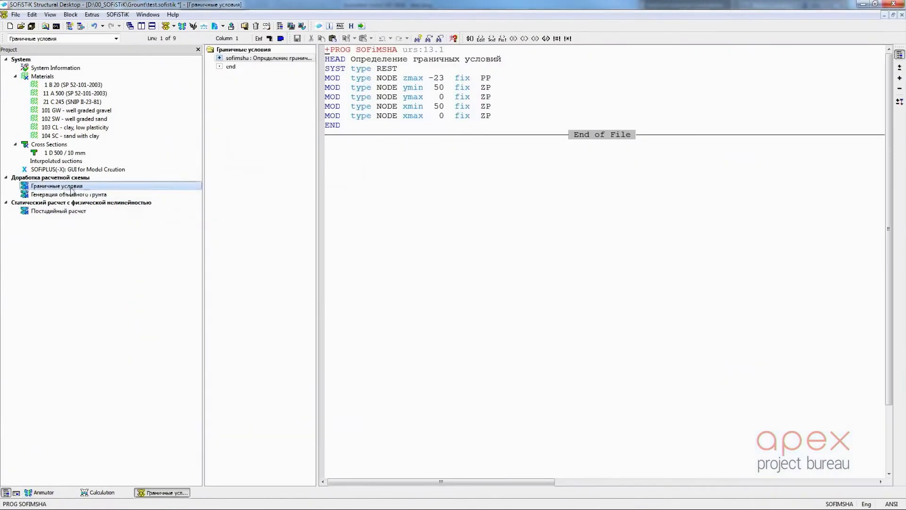
right_click(77, 184)
click(117, 228)
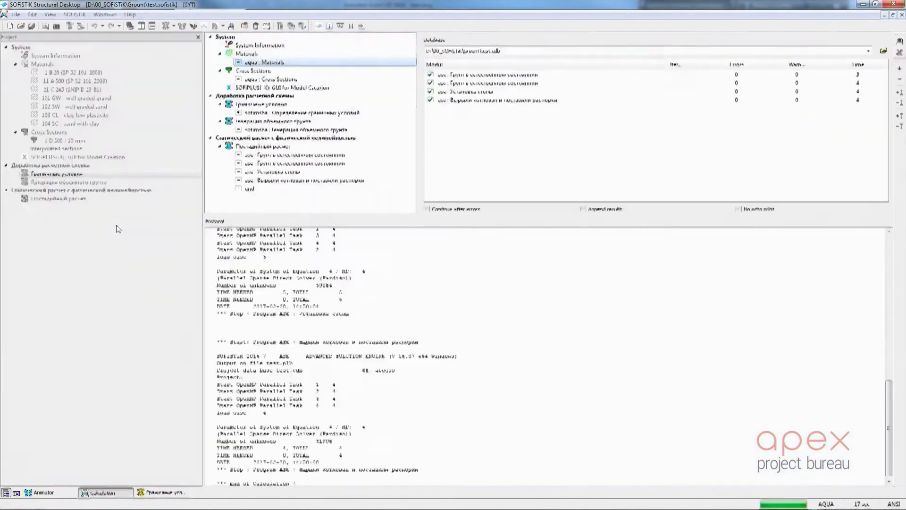
click(56, 491)
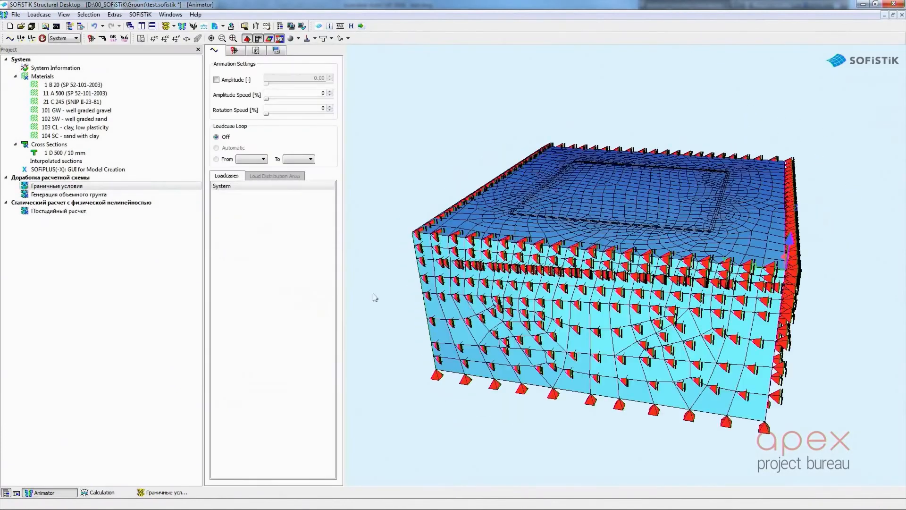
Open the Генерация объемного грунта script, add a blank line after #ENDDEF, and review its GRP, BRIC, UMSH and UBND commands
double_click(116, 195)
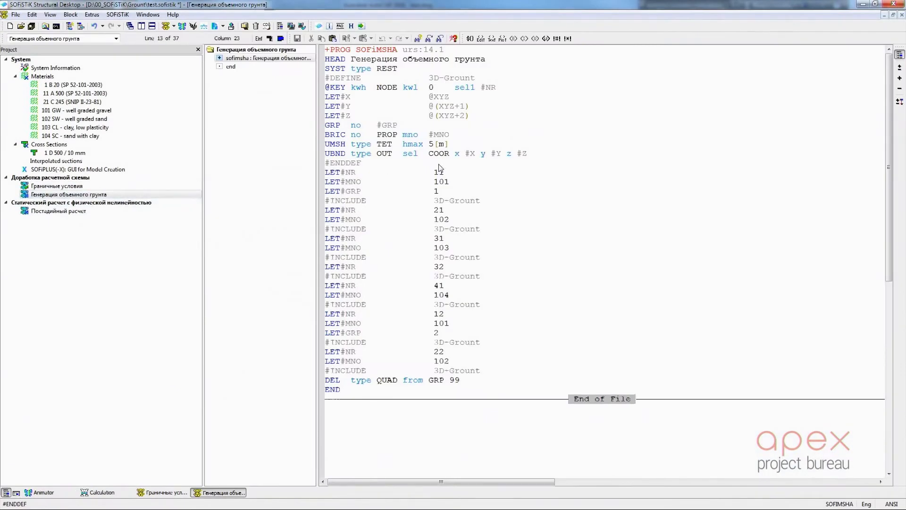
key(Return)
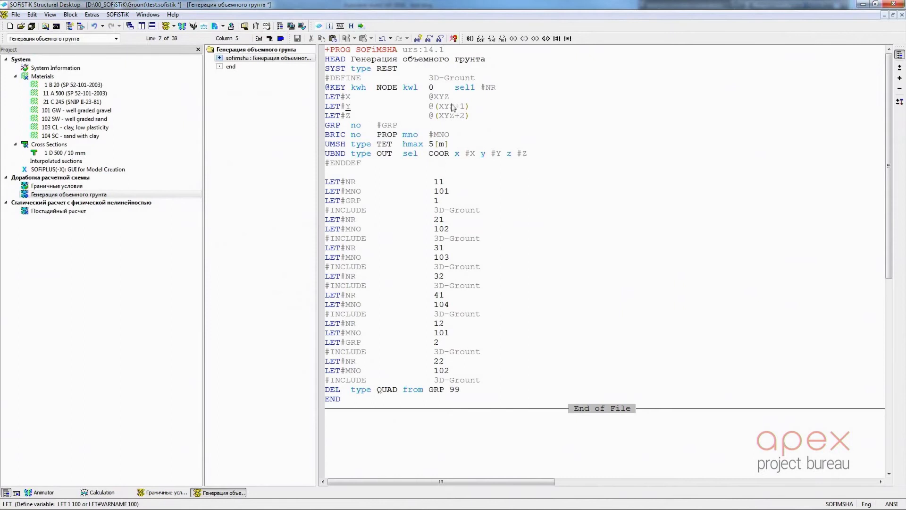
drag(326, 125, 458, 137)
drag(329, 145, 538, 157)
click(539, 163)
Calculate the Генерация объемного грунта task and show the generated soil volume in the Animator
right_click(111, 198)
click(141, 241)
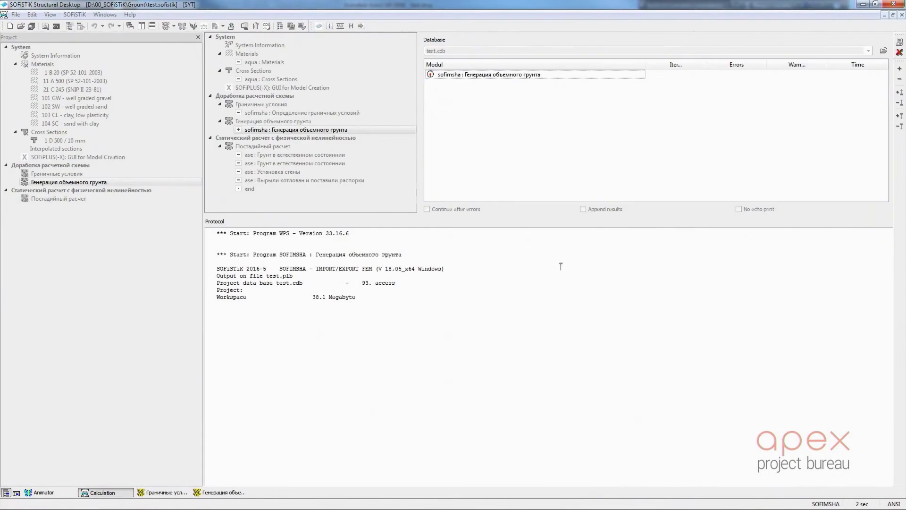
click(52, 493)
Inspect the soil volume mesh with near clip plane cutting and inner BRIC elements enabled and the support symbols hidden
click(255, 50)
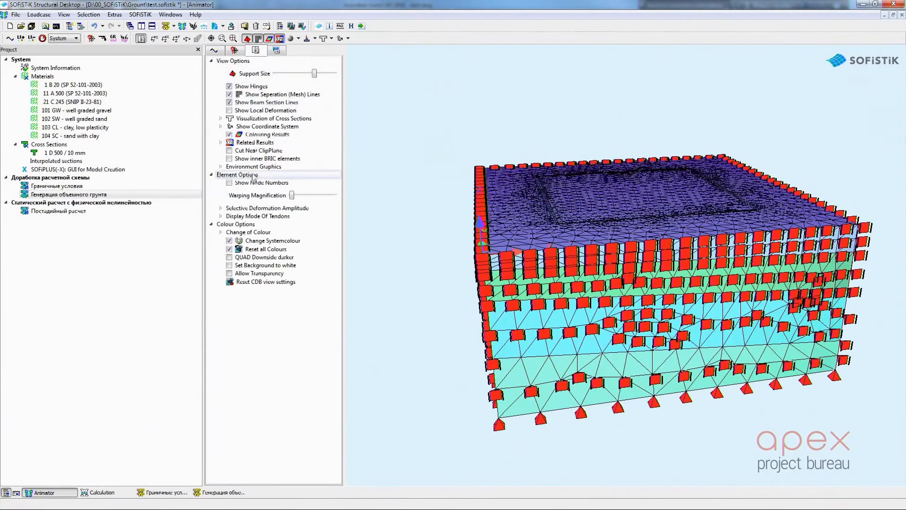
click(230, 151)
click(230, 159)
drag(529, 217, 438, 90)
click(247, 38)
drag(590, 265, 326, 243)
scroll(737, 242, down, 4)
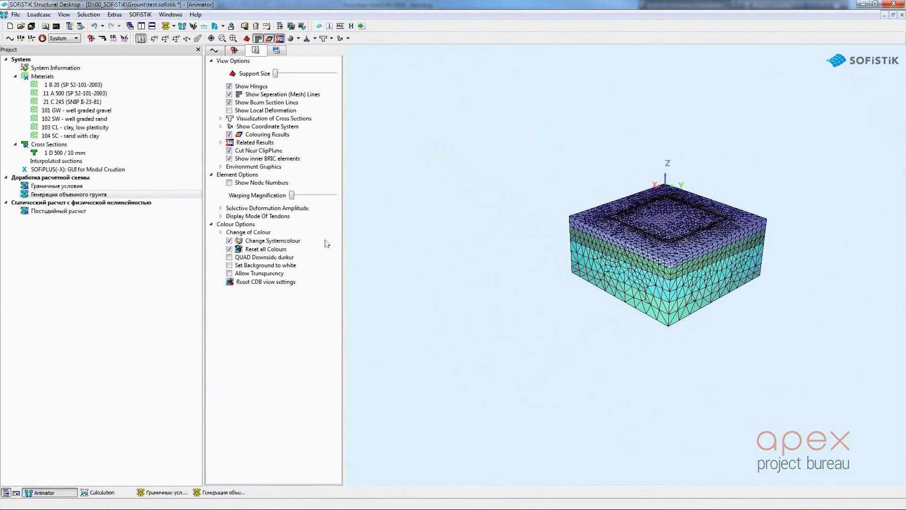
scroll(643, 245, up, 4)
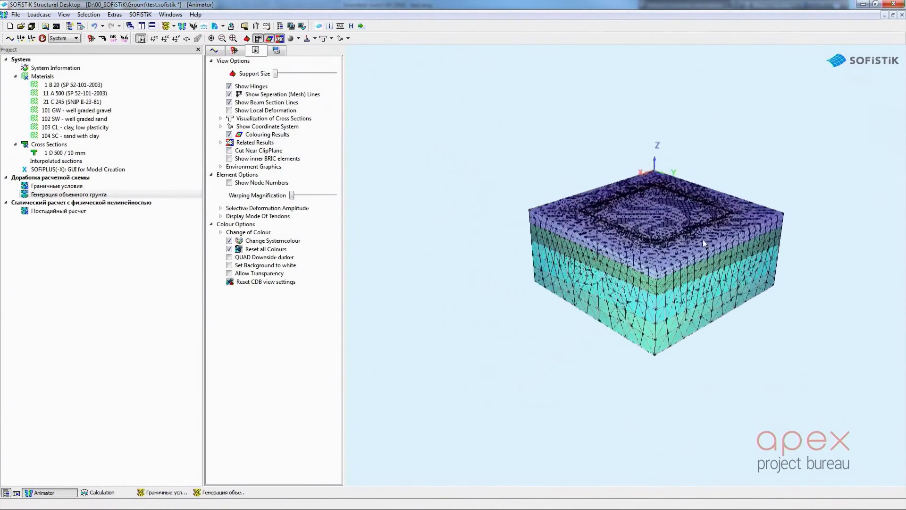
Calculate the Постадийный расчет task and return to the Animator
right_click(89, 211)
click(181, 256)
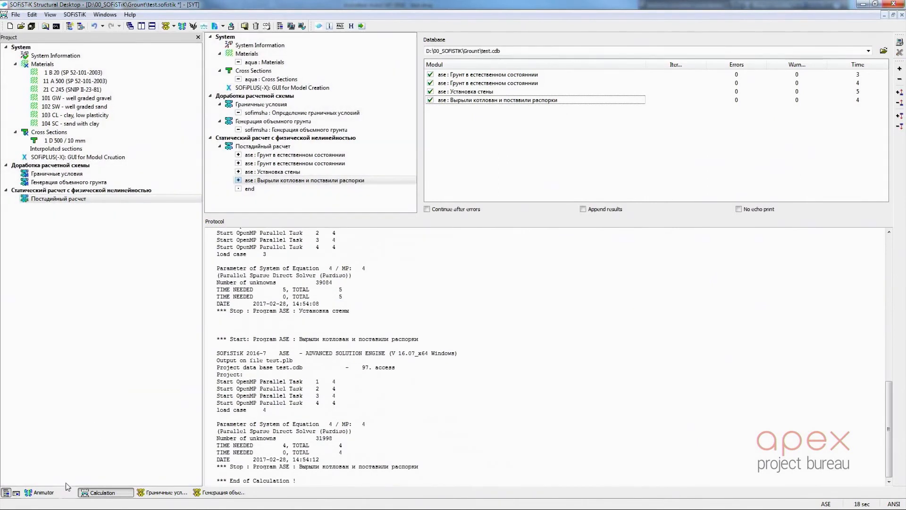
click(68, 491)
Compare the von Mises stresses and deformations of the excavation model for load cases 1 through 4
click(278, 195)
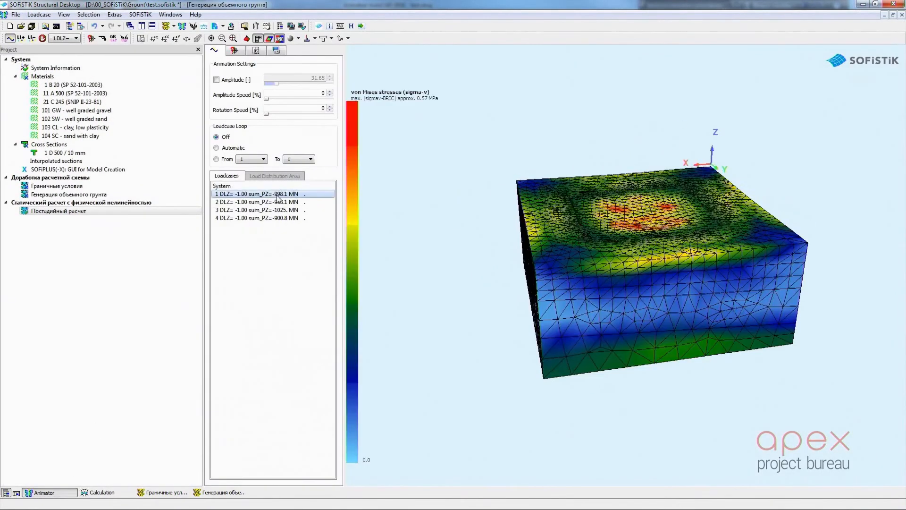
scroll(661, 248, up, 3)
drag(670, 254, 621, 253)
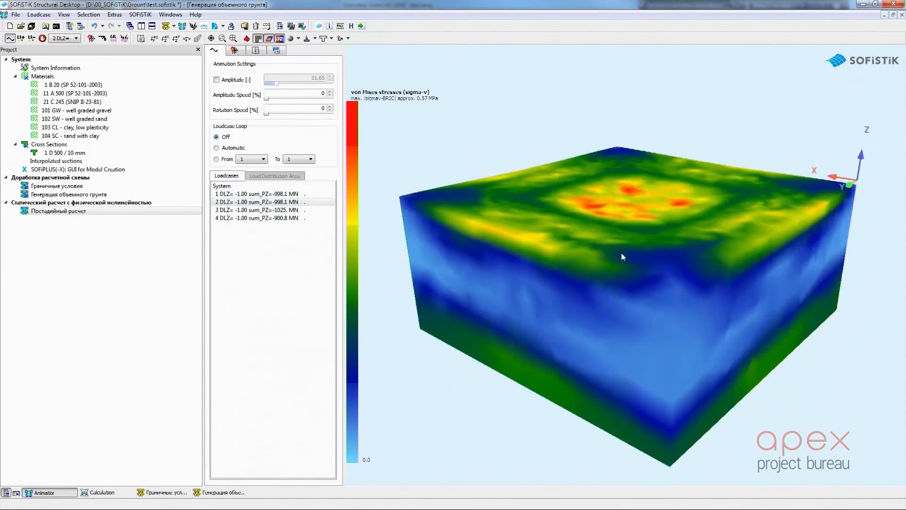
click(283, 210)
click(284, 218)
drag(425, 227, 542, 225)
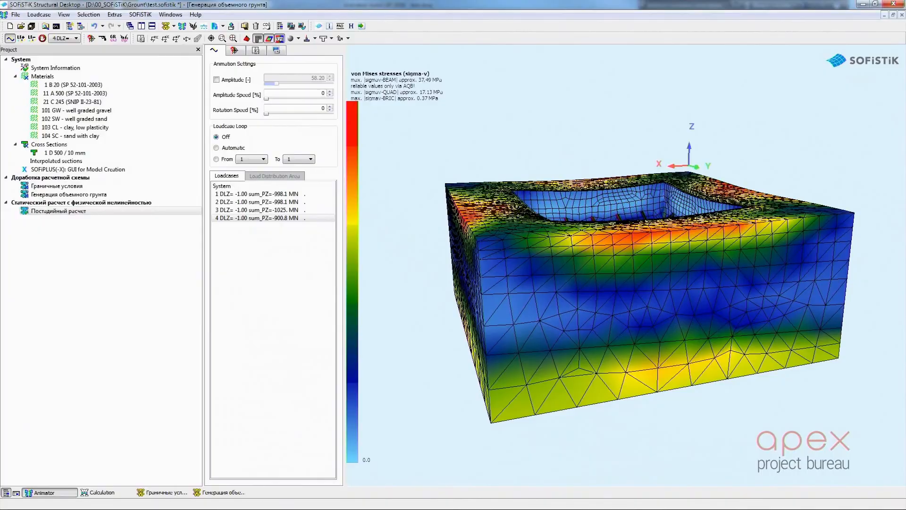